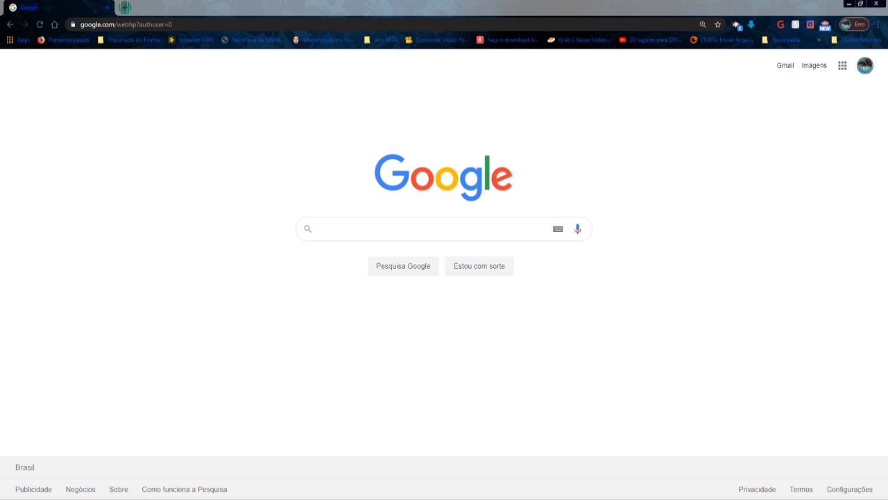
- Switch the Google session to the state education (educar) account
{"action": "left_click", "coordinate": [865, 66]}
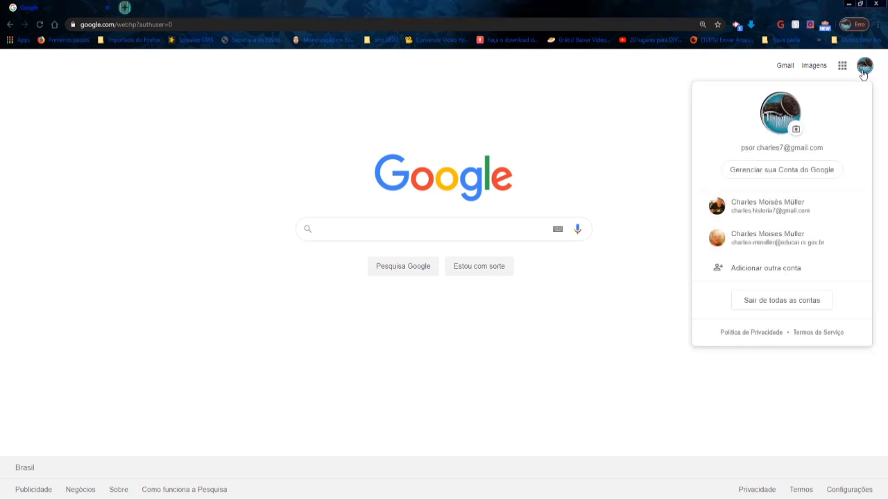
{"action": "left_click", "coordinate": [780, 239]}
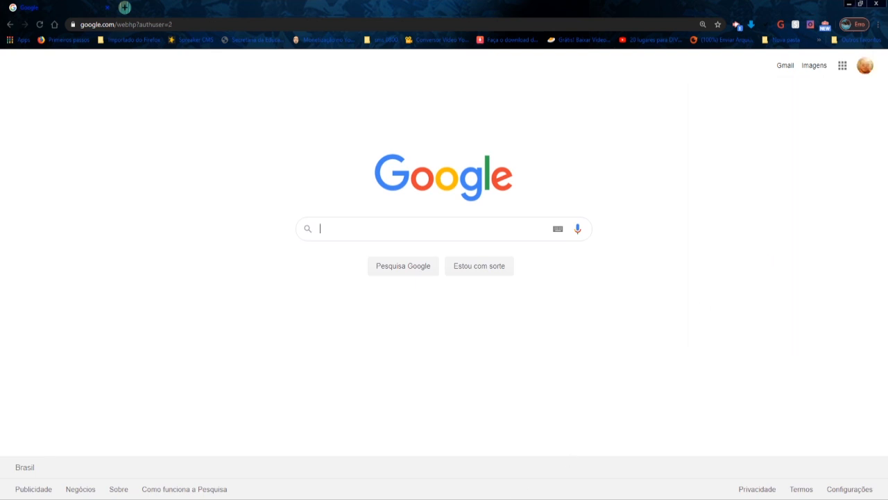
{"action": "left_click", "coordinate": [865, 65]}
- Find Formulários among the account's Google apps and open it
{"action": "left_click", "coordinate": [843, 68]}
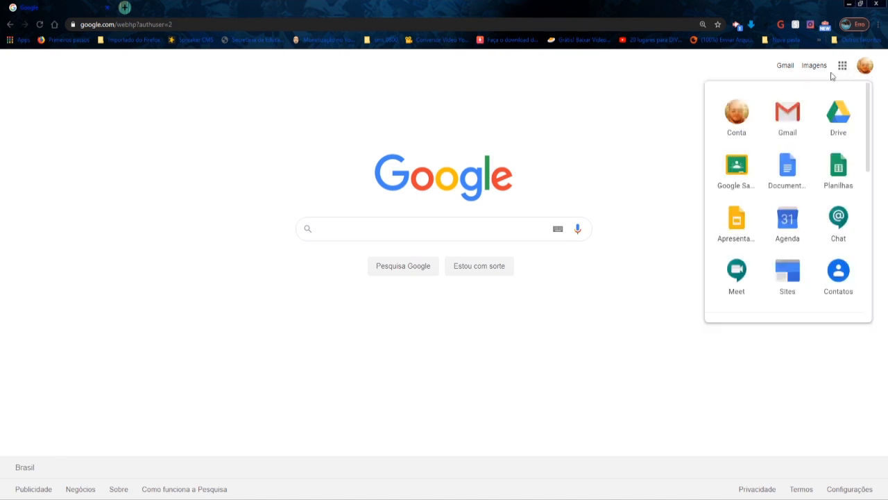
{"action": "scroll", "coordinate": [795, 111], "scroll_direction": "down", "scroll_amount": 1}
{"action": "scroll", "coordinate": [796, 111], "scroll_direction": "down", "scroll_amount": 4}
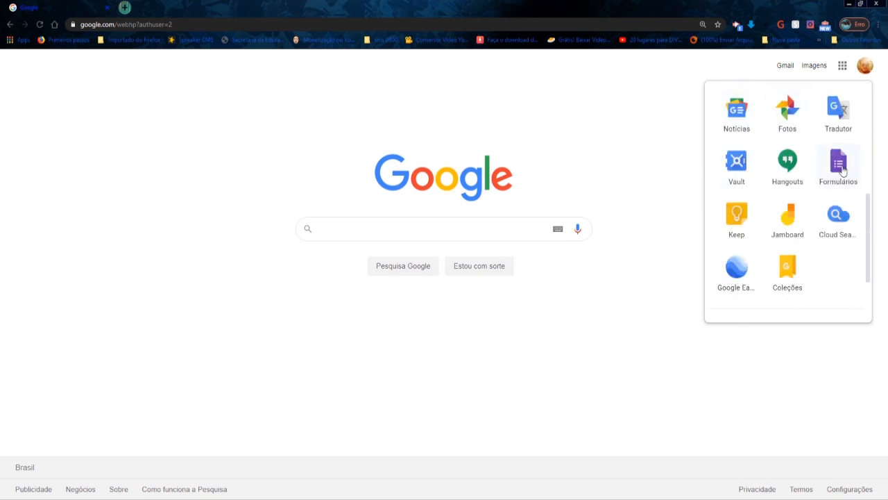
{"action": "scroll", "coordinate": [842, 170], "scroll_direction": "down", "scroll_amount": 2}
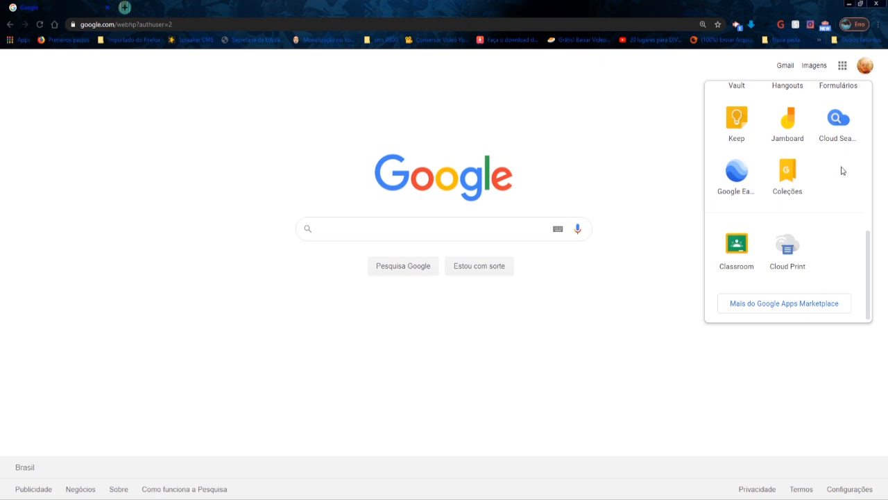
{"action": "scroll", "coordinate": [818, 184], "scroll_direction": "up", "scroll_amount": 3}
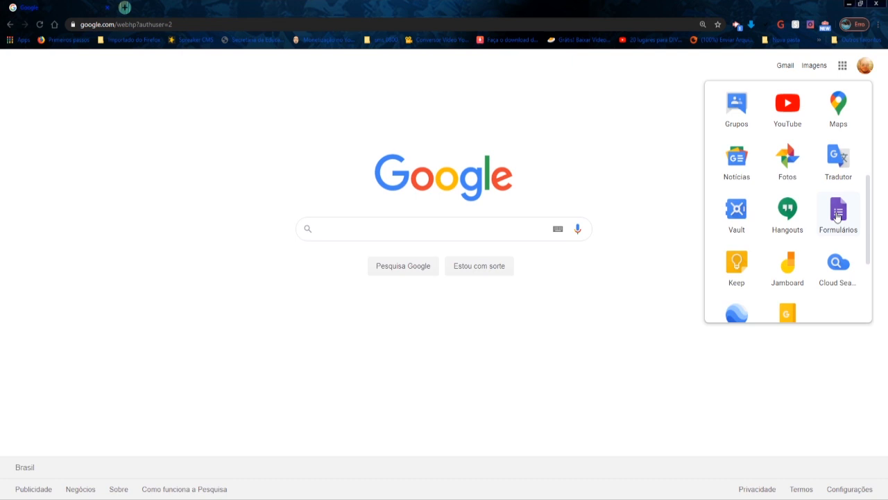
{"action": "left_click", "coordinate": [837, 216]}
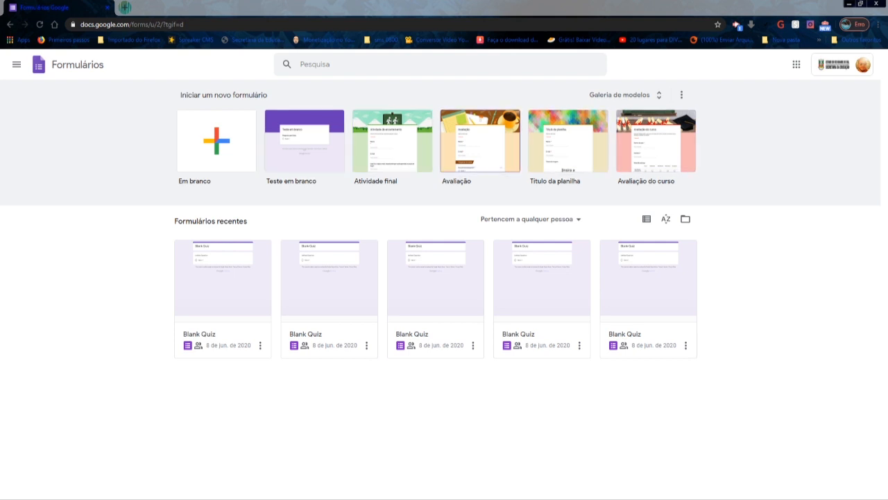
- Create a new form from the Avaliação template with the coffee-cup header and dismiss the quiz tour offer
{"action": "left_click", "coordinate": [479, 140]}
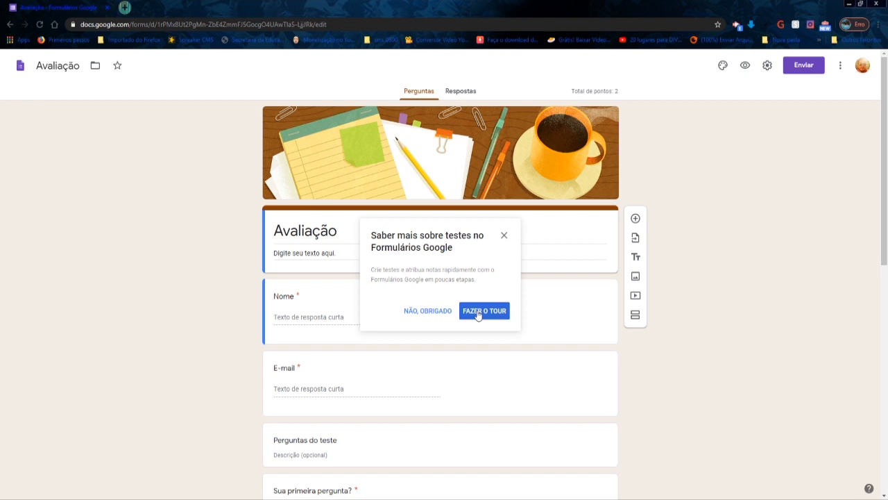
{"action": "left_click", "coordinate": [505, 238]}
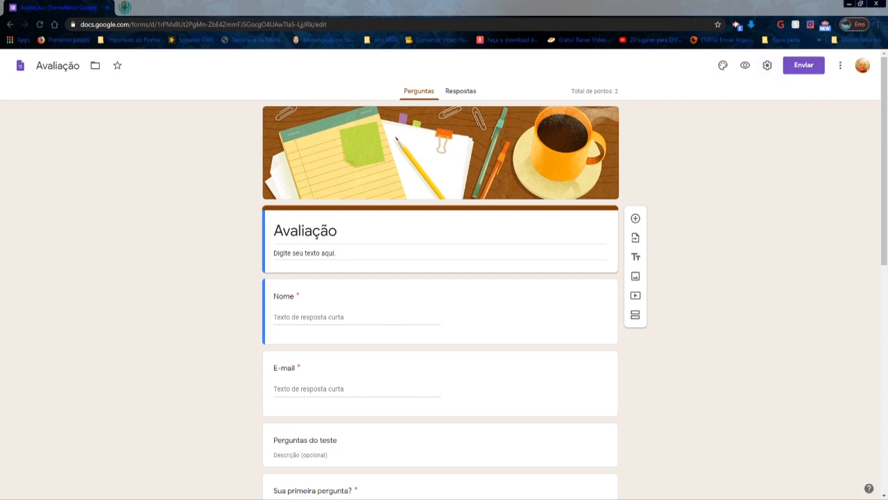
- In the form's settings, turn on collecting e-mail addresses and shuffling the question order
{"action": "left_click", "coordinate": [767, 66]}
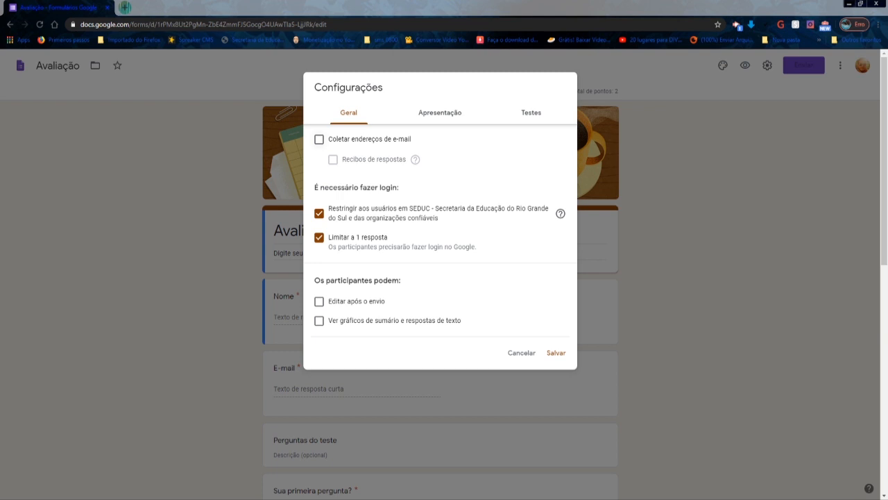
{"action": "left_click", "coordinate": [319, 139]}
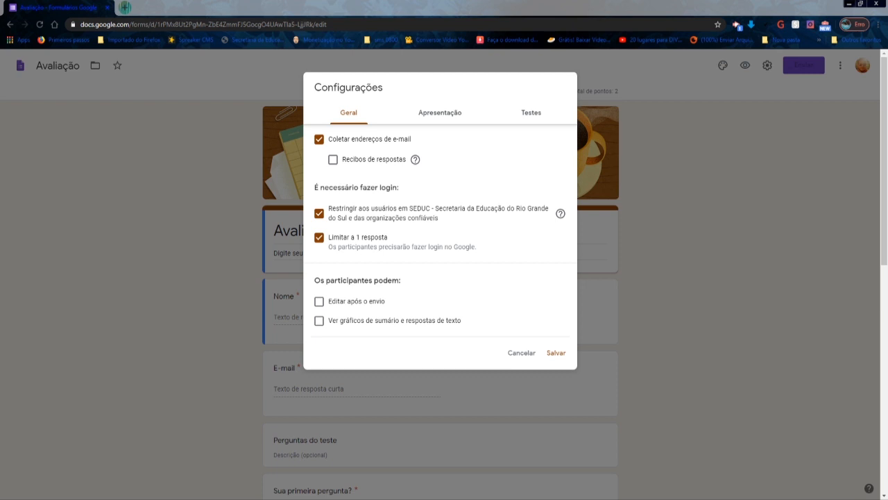
{"action": "left_click", "coordinate": [433, 114]}
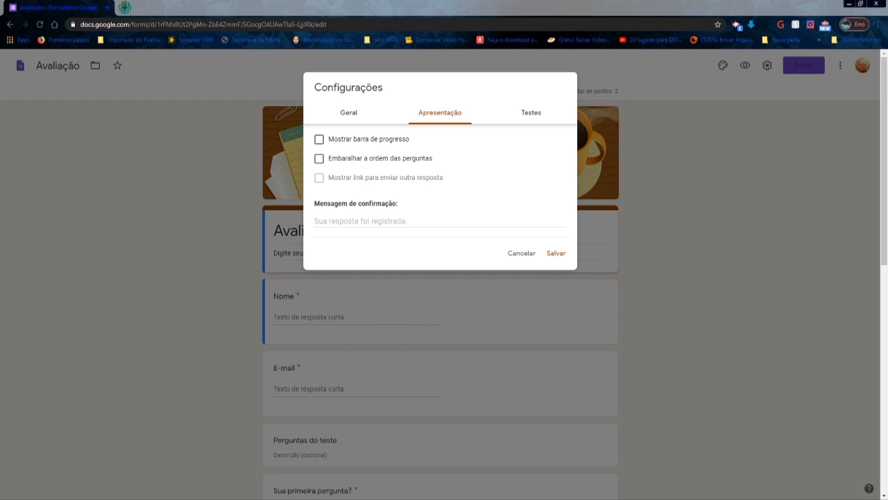
{"action": "left_click", "coordinate": [319, 158]}
- Set the quiz grades to be released after manual review and hide wrong questions and correct answers from respondents
{"action": "left_click", "coordinate": [532, 113]}
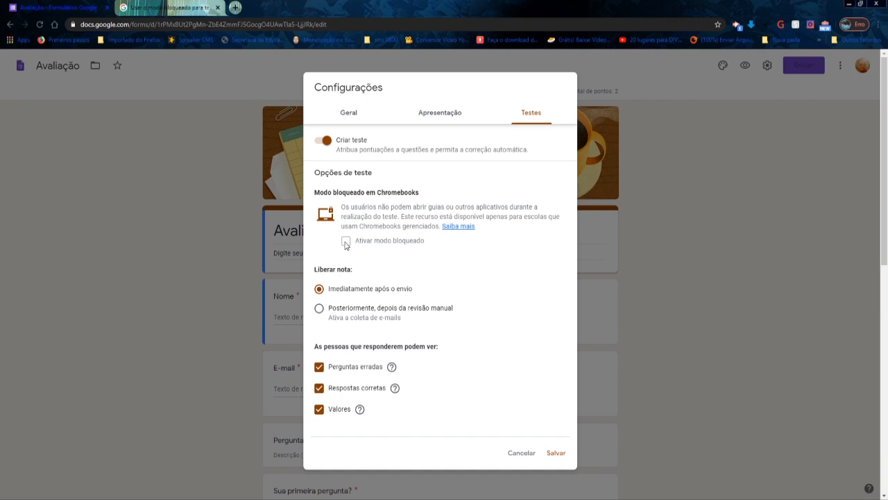
{"action": "scroll", "coordinate": [361, 277], "scroll_direction": "down", "scroll_amount": 1}
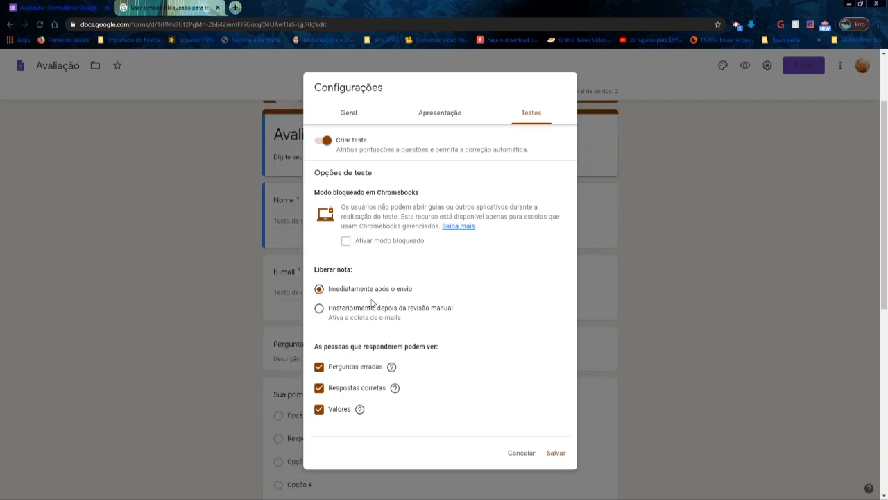
{"action": "left_click", "coordinate": [319, 309]}
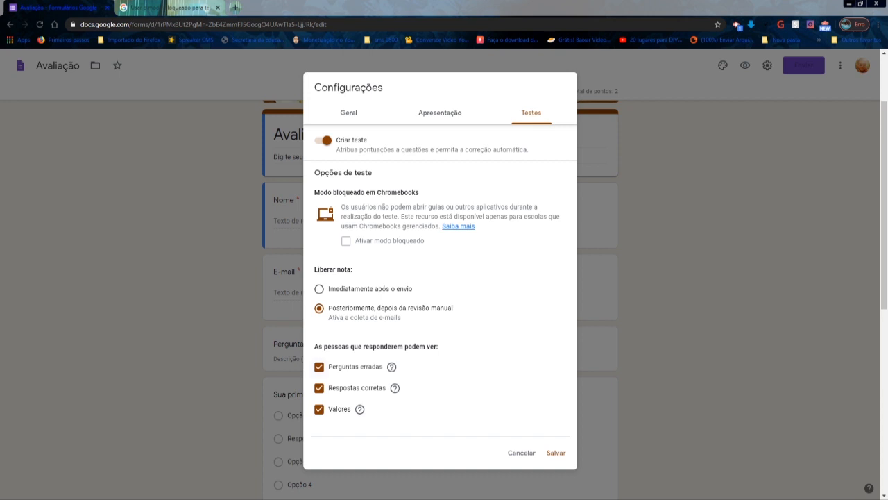
{"action": "left_click", "coordinate": [320, 367]}
{"action": "left_click", "coordinate": [320, 389]}
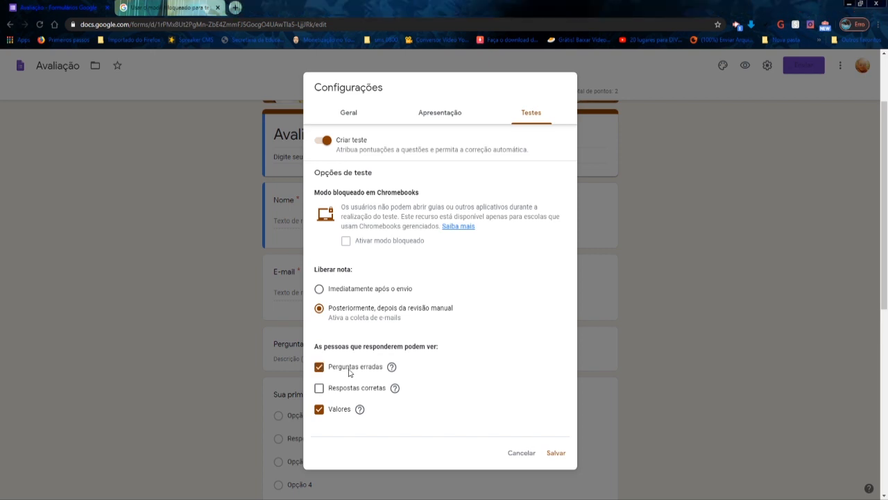
{"action": "left_click", "coordinate": [352, 366]}
- Review the presentation and general options of the form, including the confirmation message, and save the settings
{"action": "left_click", "coordinate": [411, 114]}
{"action": "left_click", "coordinate": [389, 223]}
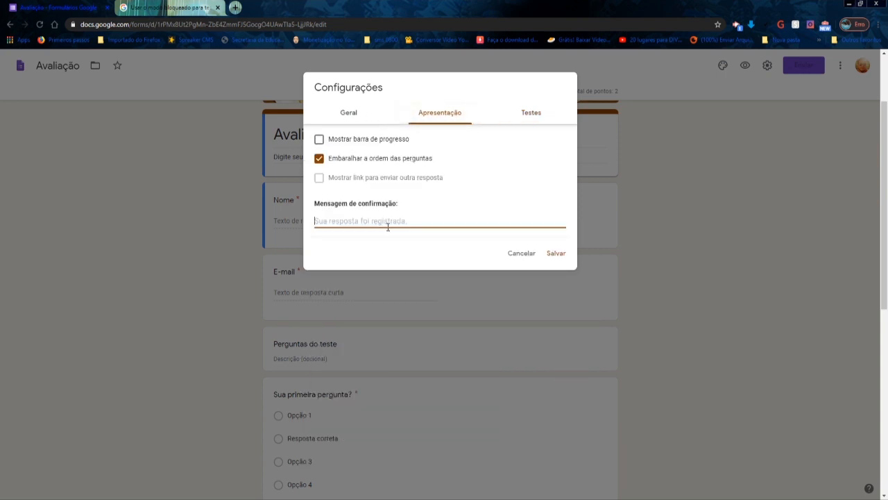
{"action": "left_click", "coordinate": [351, 115]}
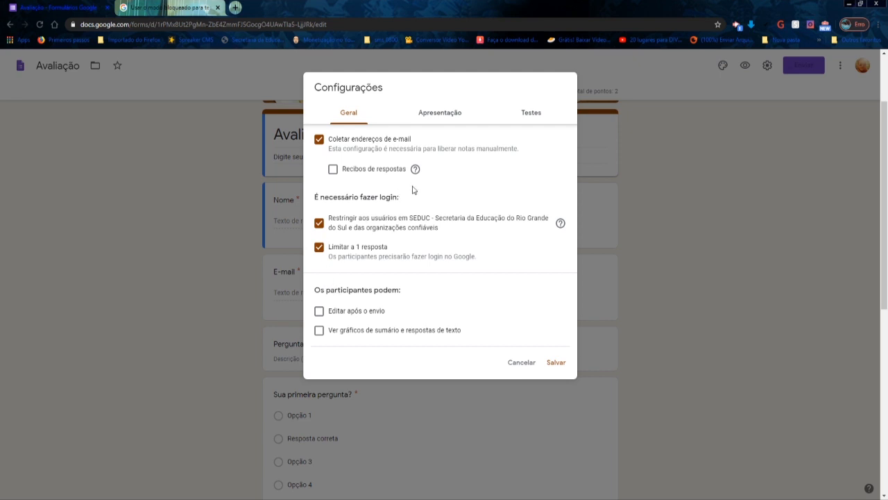
{"action": "left_click", "coordinate": [557, 363]}
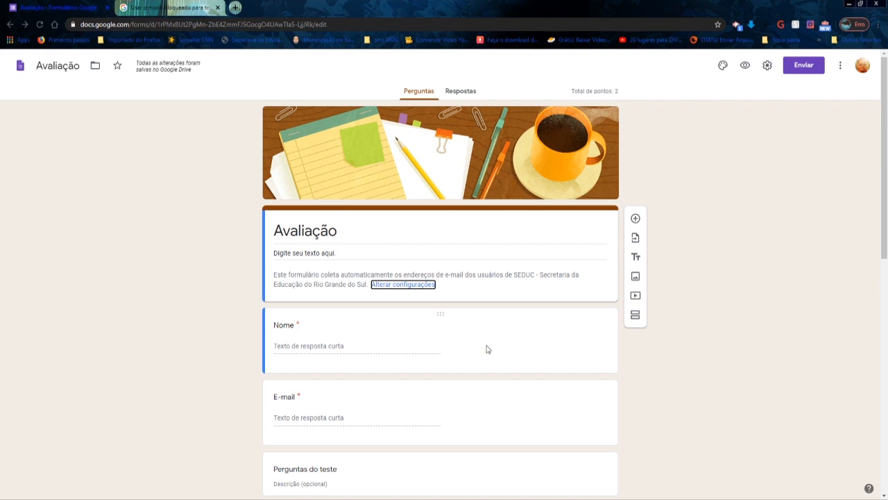
- Examine the template's ready-made items, from the Nome and E-mail fields to the two sample questions
{"action": "scroll", "coordinate": [465, 336], "scroll_direction": "down", "scroll_amount": 1}
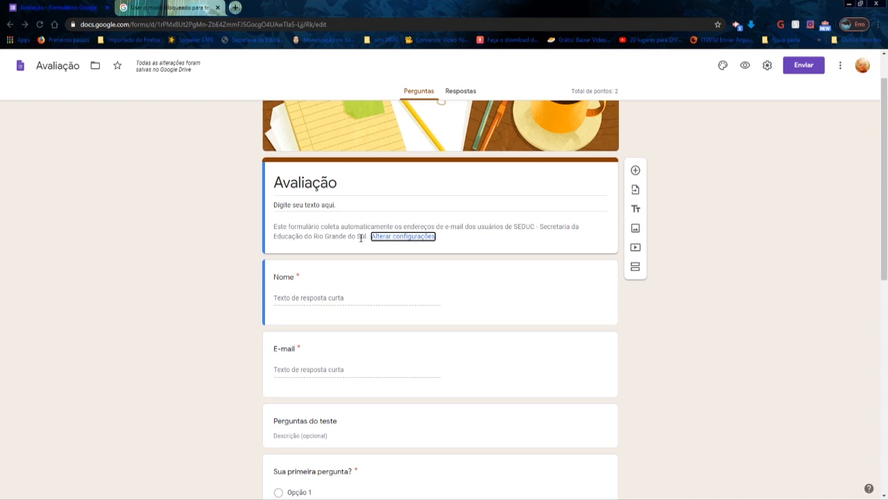
{"action": "scroll", "coordinate": [297, 368], "scroll_direction": "down", "scroll_amount": 1}
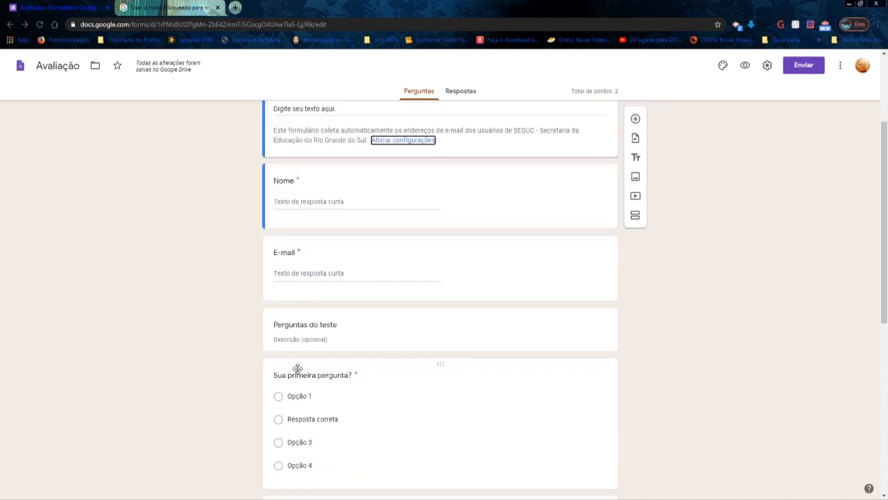
{"action": "scroll", "coordinate": [302, 361], "scroll_direction": "up", "scroll_amount": 1}
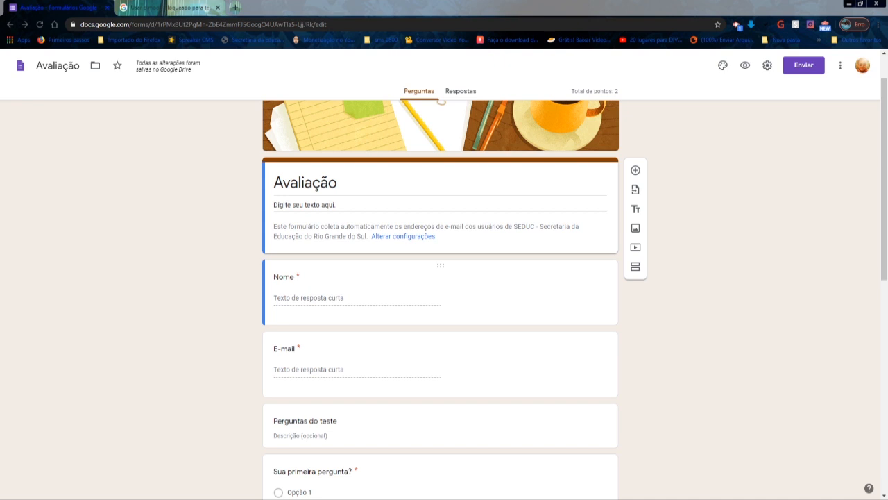
{"action": "left_click", "coordinate": [288, 301]}
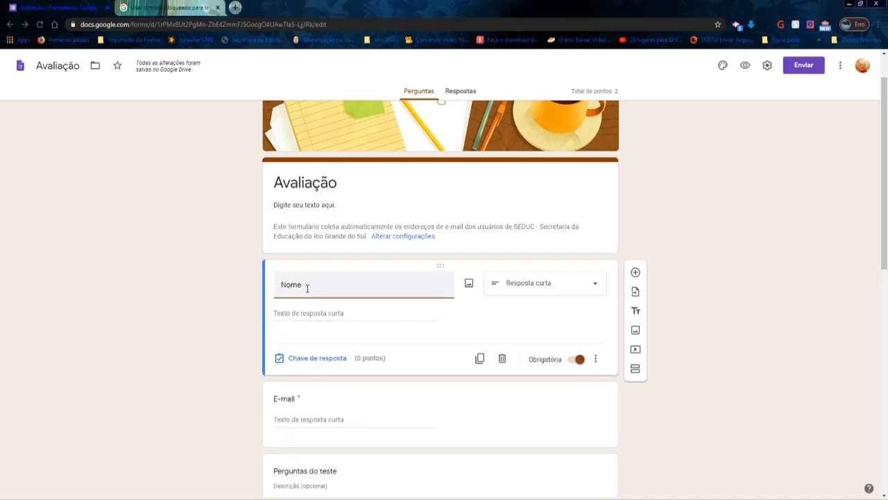
{"action": "scroll", "coordinate": [355, 333], "scroll_direction": "down", "scroll_amount": 2}
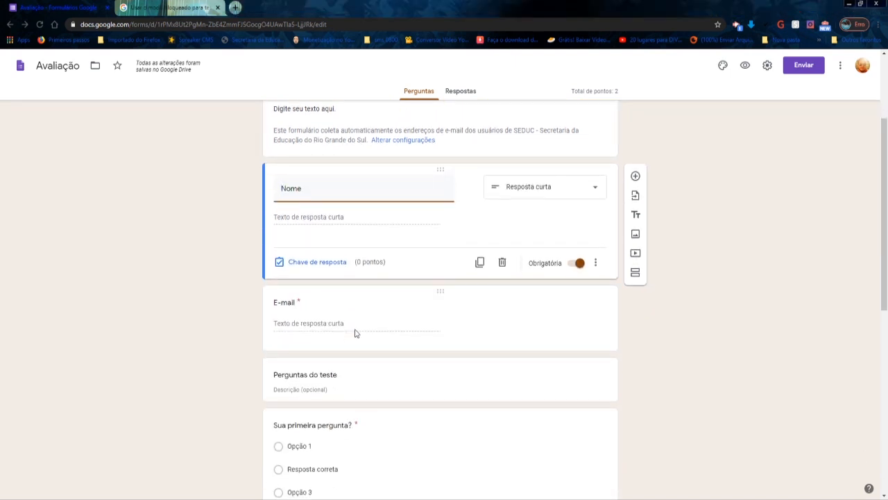
{"action": "scroll", "coordinate": [355, 333], "scroll_direction": "down", "scroll_amount": 2}
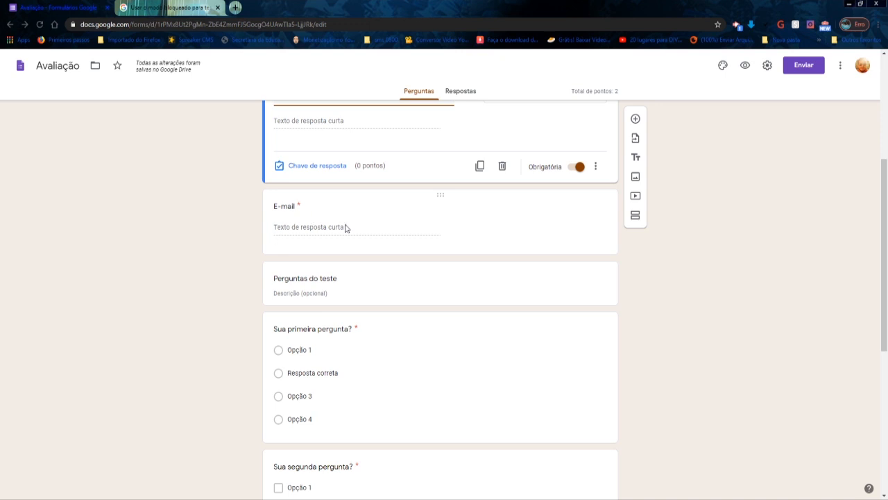
{"action": "scroll", "coordinate": [438, 270], "scroll_direction": "down", "scroll_amount": 2}
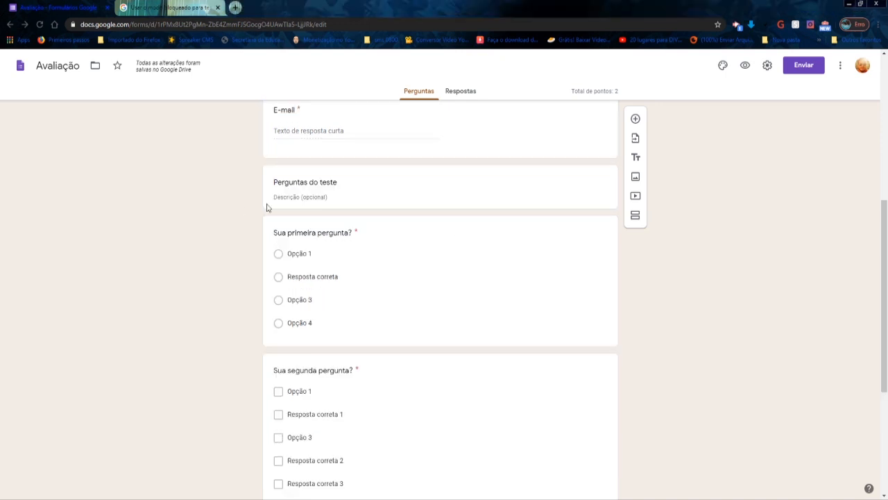
- Delete the E-mail short-answer question from the form
{"action": "scroll", "coordinate": [416, 208], "scroll_direction": "up", "scroll_amount": 2}
{"action": "left_click", "coordinate": [457, 498]}
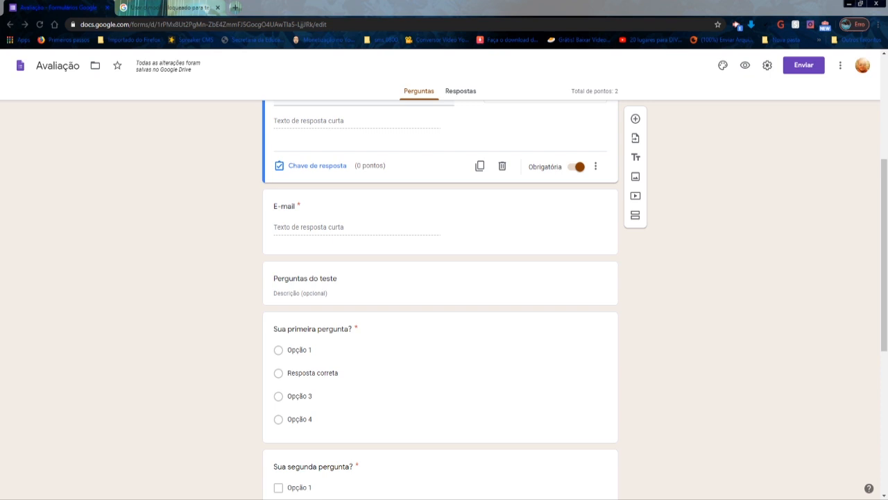
{"action": "left_click", "coordinate": [514, 199]}
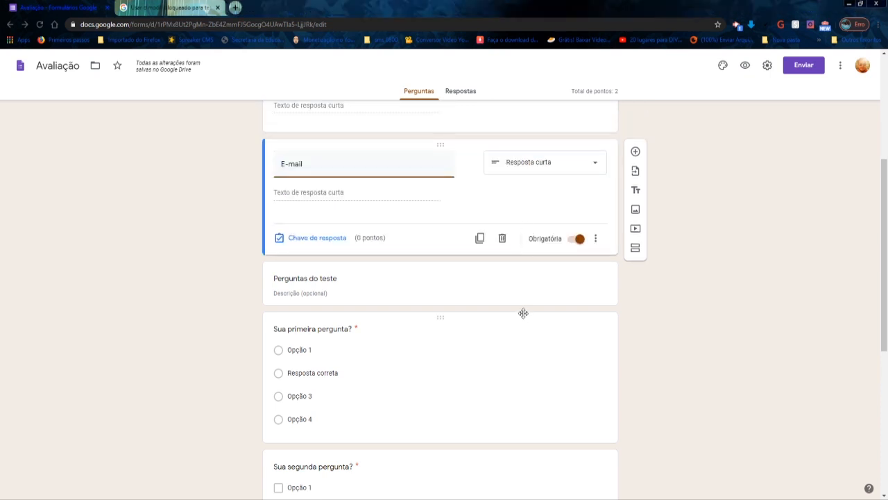
{"action": "left_click", "coordinate": [501, 239]}
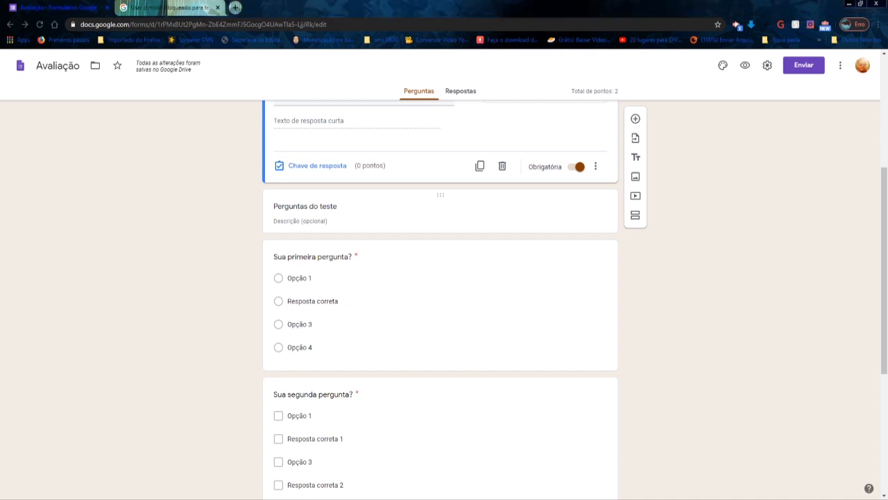
- Try making the Nome question optional by turning off its Obrigatória setting
{"action": "left_click", "coordinate": [508, 209]}
{"action": "scroll", "coordinate": [508, 210], "scroll_direction": "up", "scroll_amount": 3}
{"action": "left_click", "coordinate": [498, 238]}
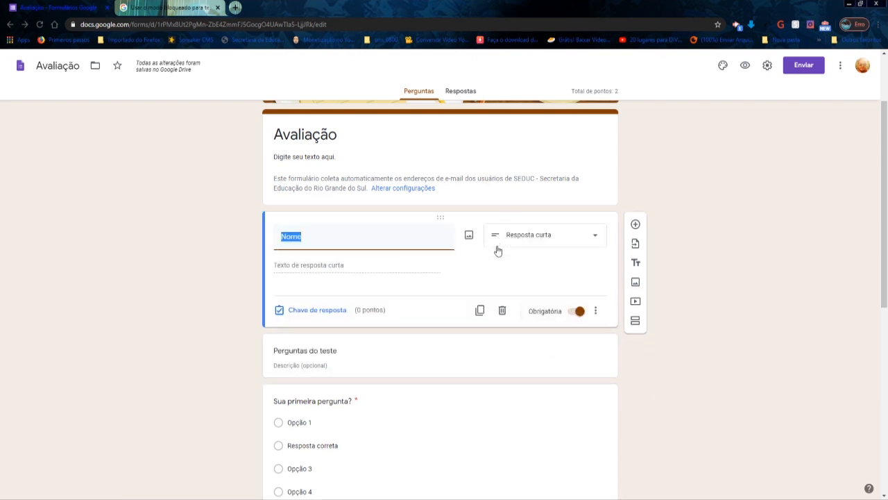
{"action": "left_click", "coordinate": [580, 313]}
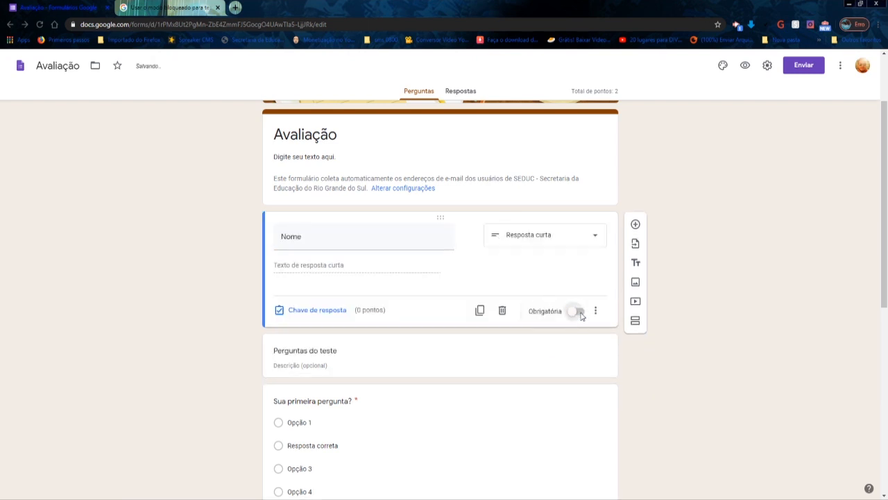
- Delete the "Perguntas do teste" title block below the Nome question
{"action": "left_click", "coordinate": [546, 351]}
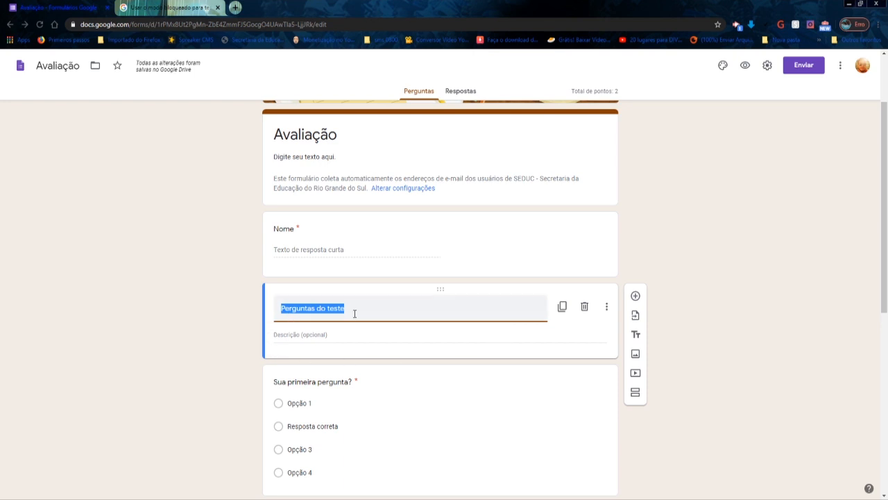
{"action": "left_click", "coordinate": [584, 307]}
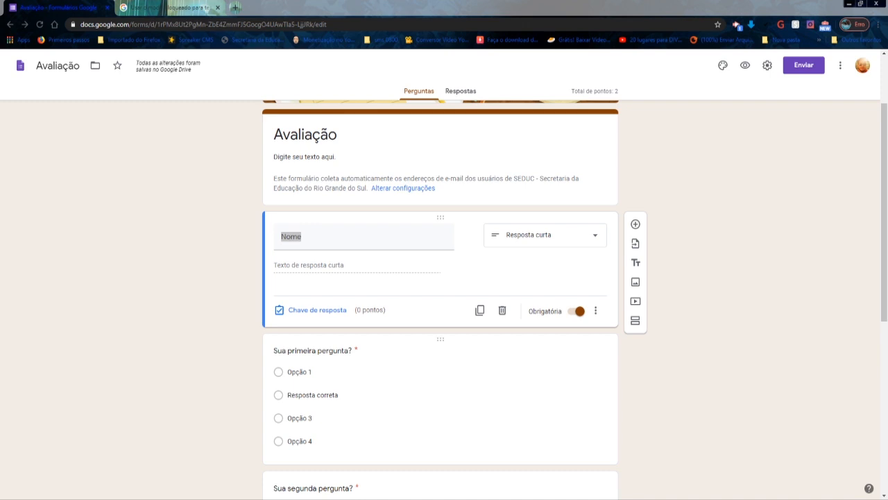
- Replace the first sample question's text with "Quem é conhecido como o “descobridor” do Brasil?"
{"action": "left_click", "coordinate": [350, 353]}
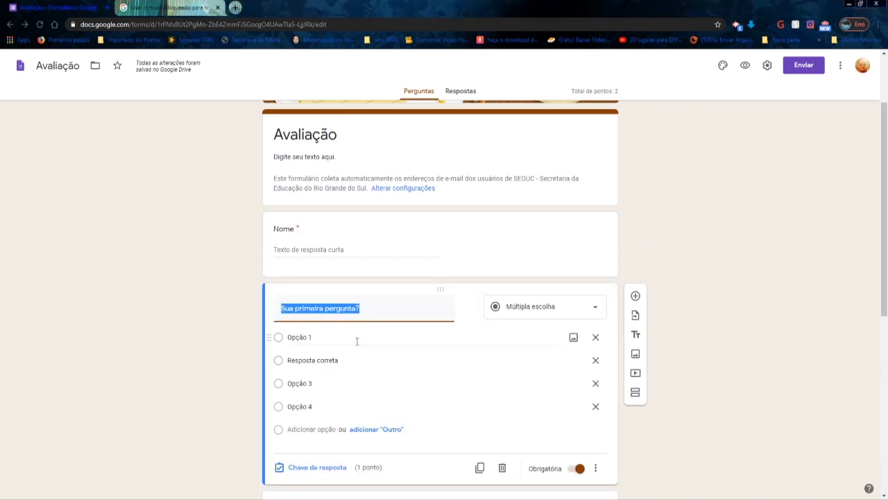
{"action": "left_click", "coordinate": [502, 243]}
{"action": "left_click", "coordinate": [359, 351]}
{"action": "type", "text": "Quem é conhecido como o \"descobridor\" do Brasil?"}
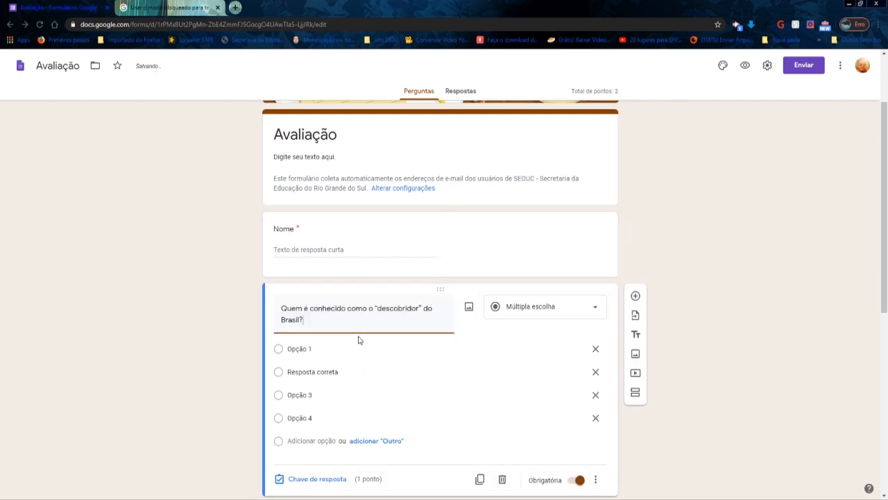
{"action": "scroll", "coordinate": [361, 320], "scroll_direction": "down", "scroll_amount": 1}
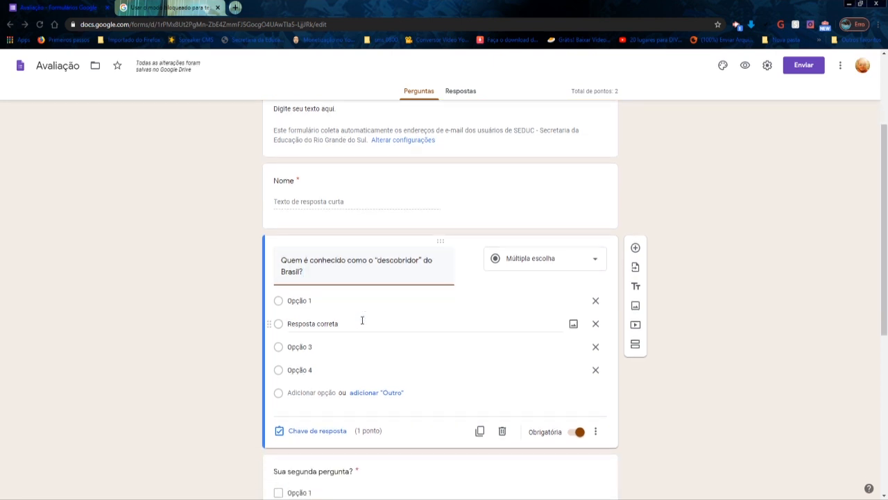
{"action": "left_click", "coordinate": [399, 498]}
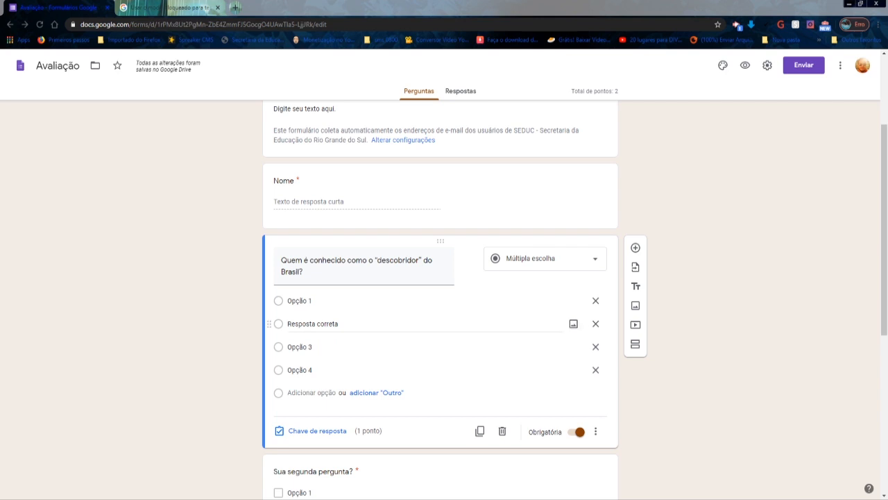
- Rename the first question's four options as Colombo, Vasco da Gama, Cabral and Américo Vespúcio
{"action": "left_click", "coordinate": [323, 301]}
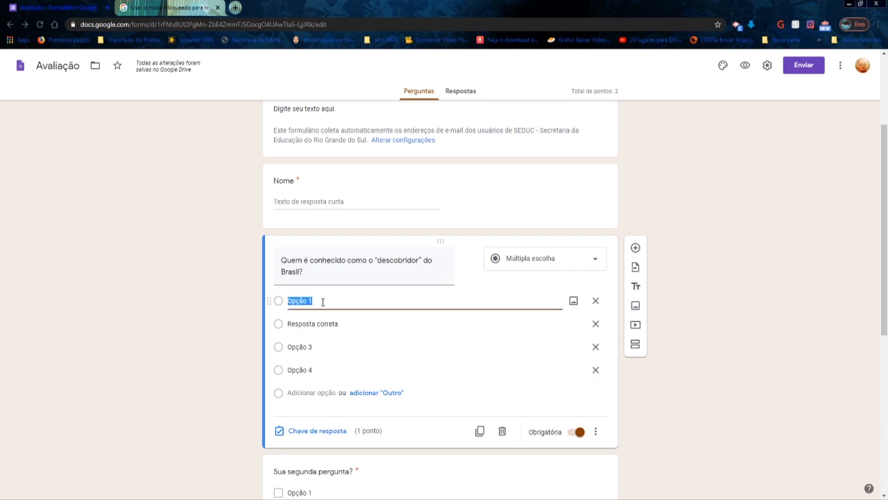
{"action": "type", "text": "Colombo"}
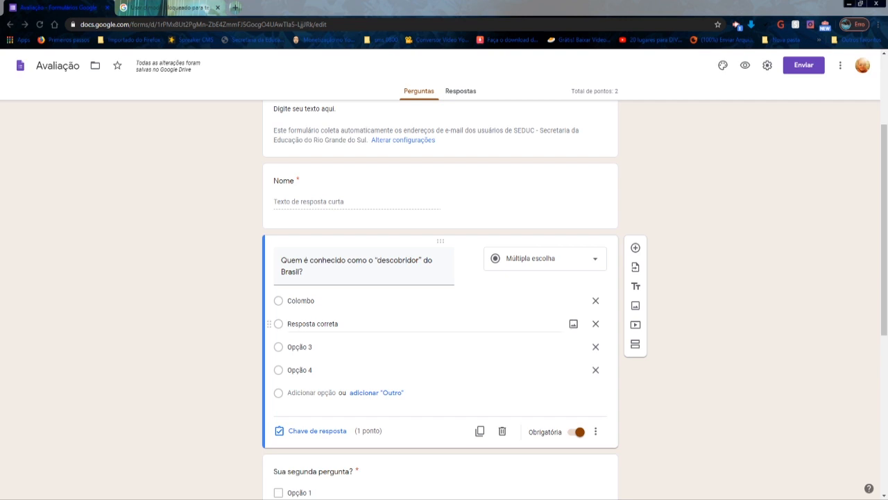
{"action": "left_click", "coordinate": [298, 324]}
{"action": "type", "text": "Vasco da Gama"}
{"action": "double_click", "coordinate": [297, 324]}
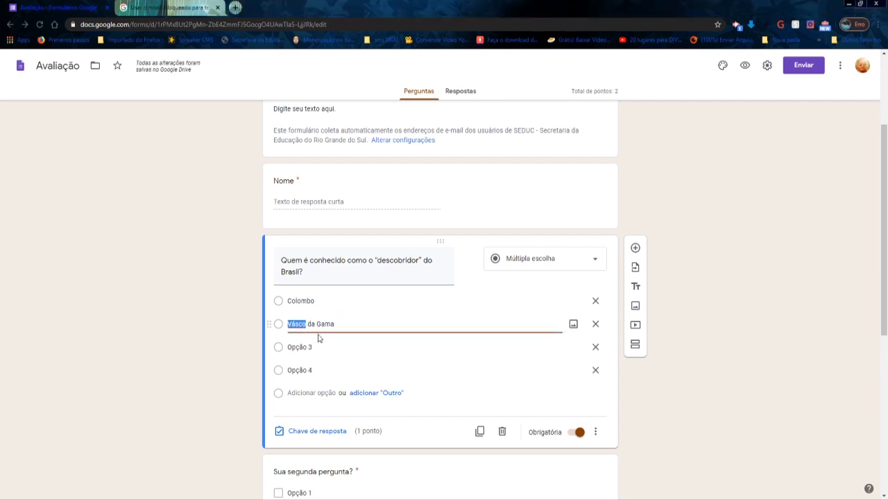
{"action": "type", "text": "Vasco"}
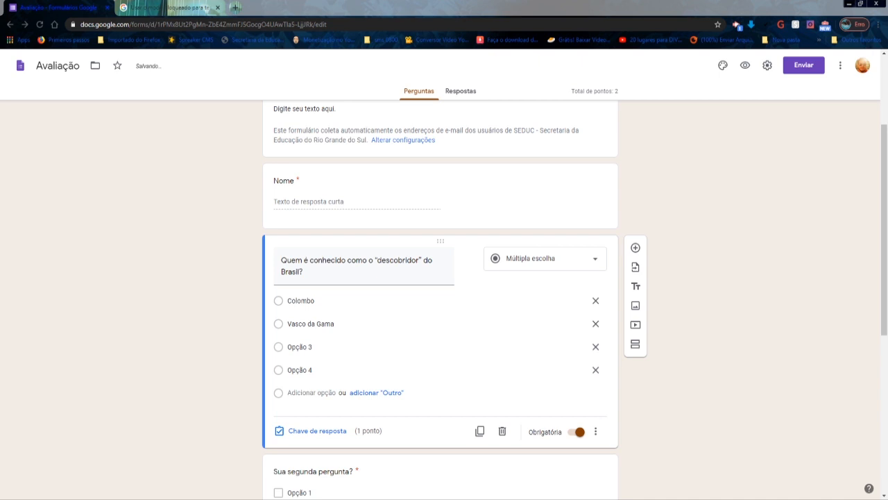
{"action": "left_click", "coordinate": [300, 346]}
{"action": "type", "text": "Cabral"}
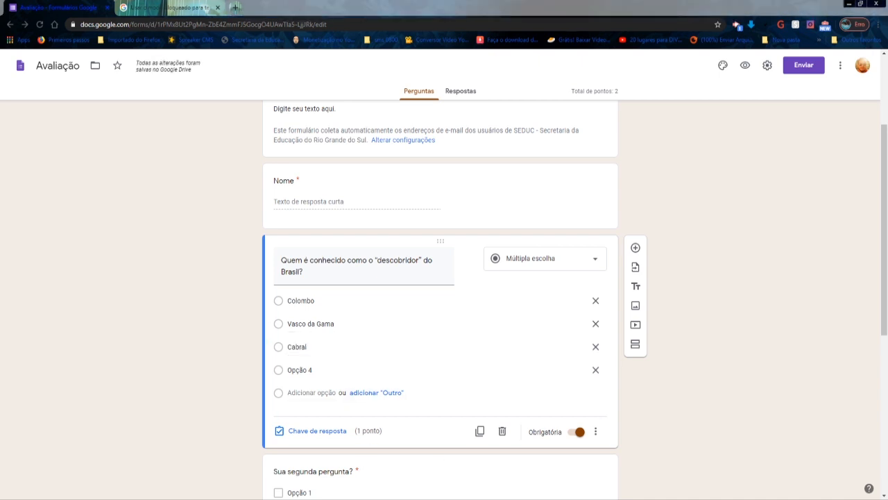
{"action": "left_click", "coordinate": [312, 370]}
{"action": "type", "text": "Américo Vespúcio"}
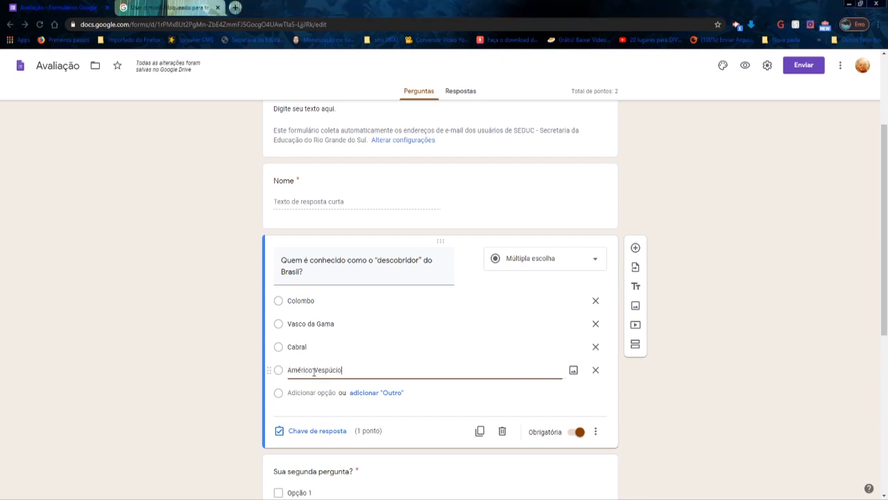
{"action": "scroll", "coordinate": [370, 343], "scroll_direction": "down", "scroll_amount": 1}
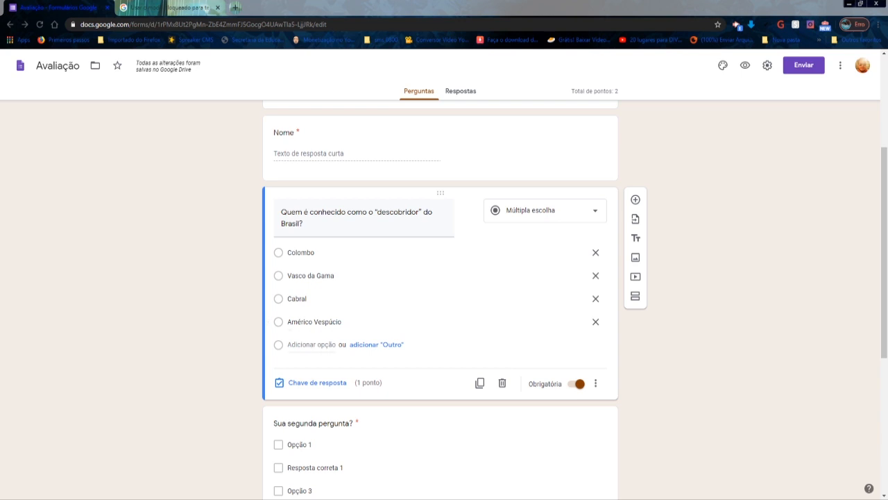
{"action": "left_click", "coordinate": [316, 344]}
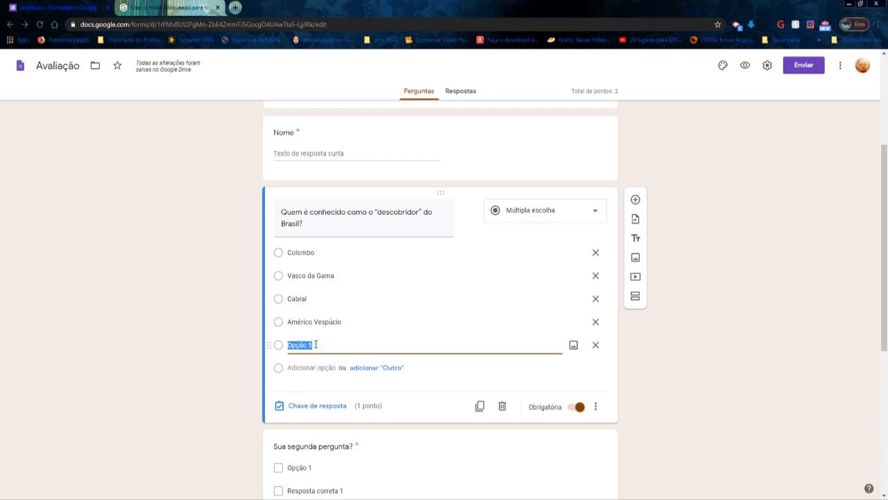
{"action": "left_click", "coordinate": [595, 346]}
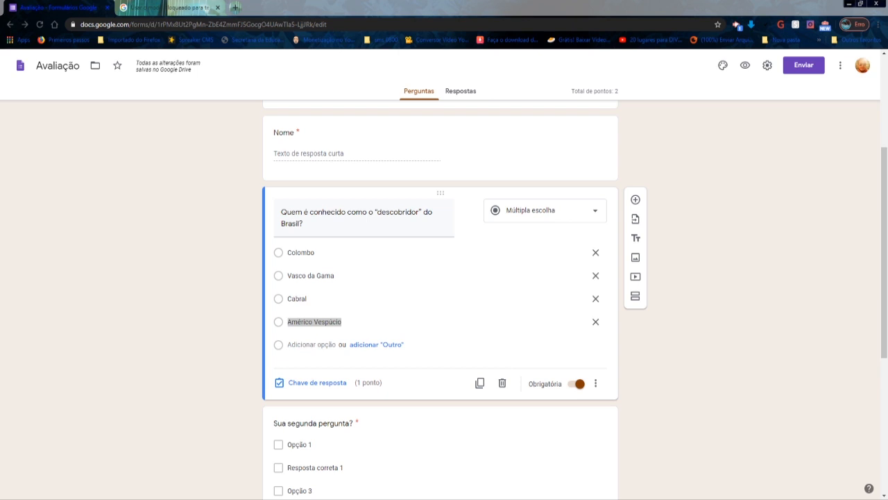
- Set the first question's answer key to Cabral, worth 1 point
{"action": "left_click", "coordinate": [317, 383]}
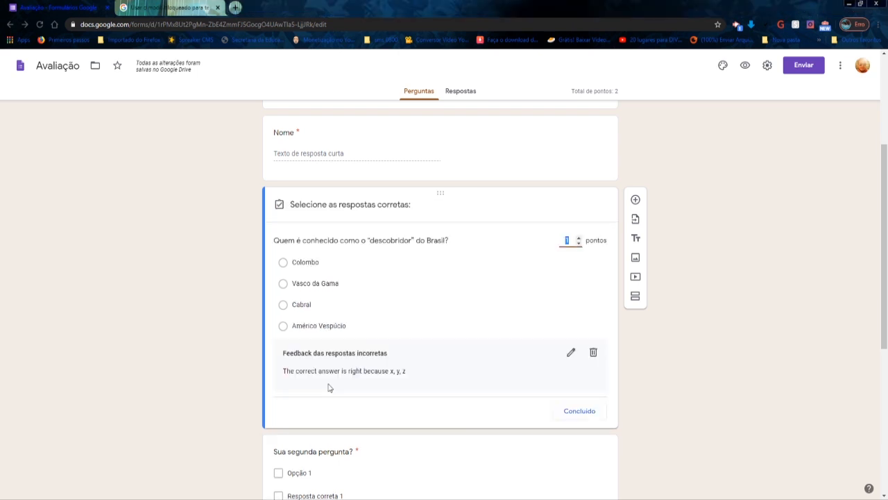
{"action": "left_click", "coordinate": [579, 243]}
{"action": "left_click", "coordinate": [580, 236]}
{"action": "left_click", "coordinate": [579, 243]}
{"action": "left_click", "coordinate": [579, 243]}
{"action": "left_click", "coordinate": [579, 244]}
{"action": "left_click", "coordinate": [283, 305]}
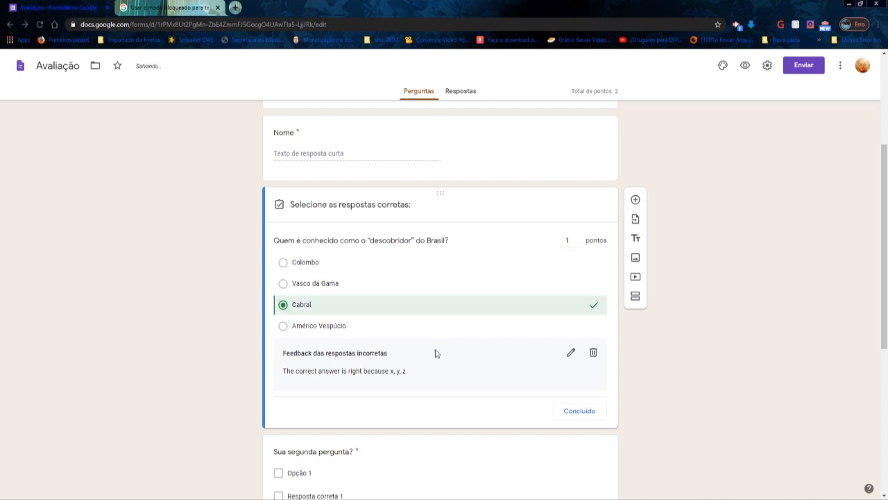
{"action": "left_click", "coordinate": [579, 412]}
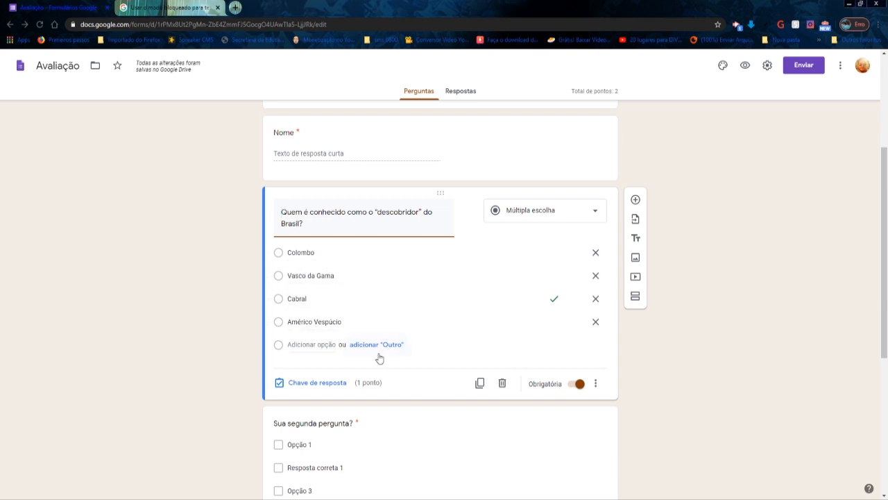
- Keep the second question's type as Caixas de seleção and replace its text with "Marque a(s) correta(s):"
{"action": "scroll", "coordinate": [378, 359], "scroll_direction": "down", "scroll_amount": 2}
{"action": "scroll", "coordinate": [380, 353], "scroll_direction": "down", "scroll_amount": 1}
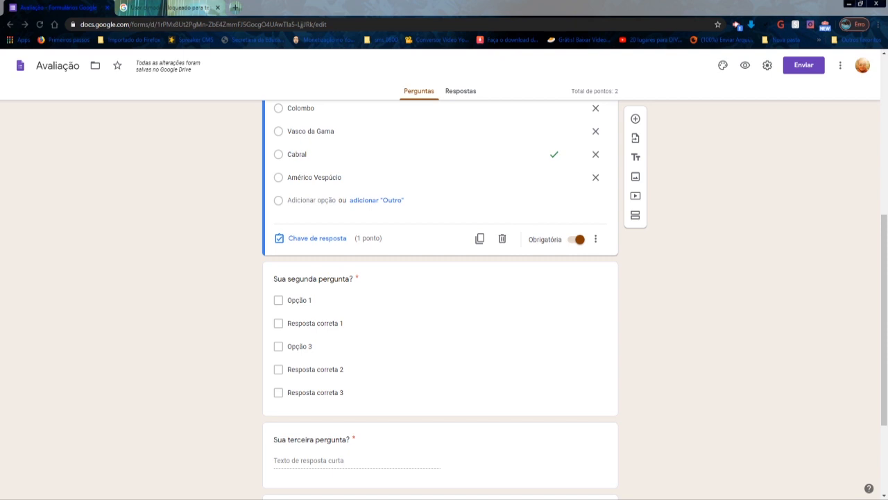
{"action": "left_click", "coordinate": [588, 282]}
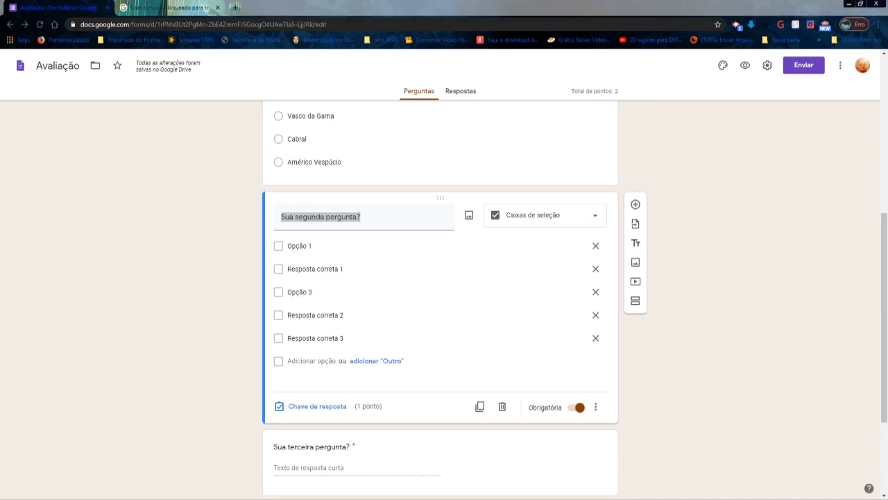
{"action": "left_click", "coordinate": [597, 218]}
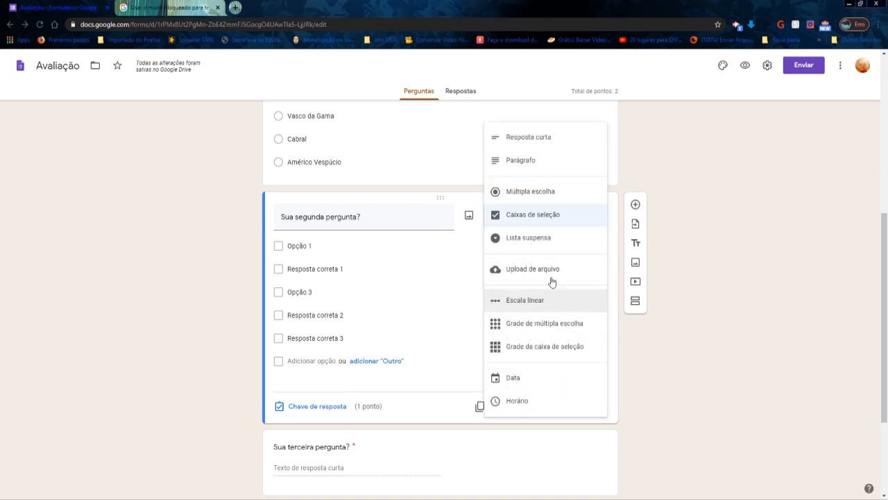
{"action": "left_click", "coordinate": [566, 218]}
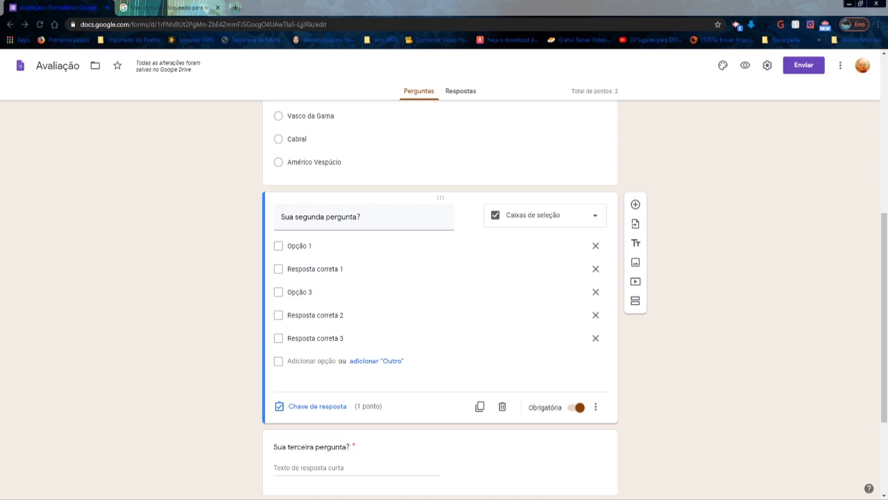
{"action": "triple_click", "coordinate": [377, 220]}
{"action": "type", "text": "Marque a(s) correta(s):"}
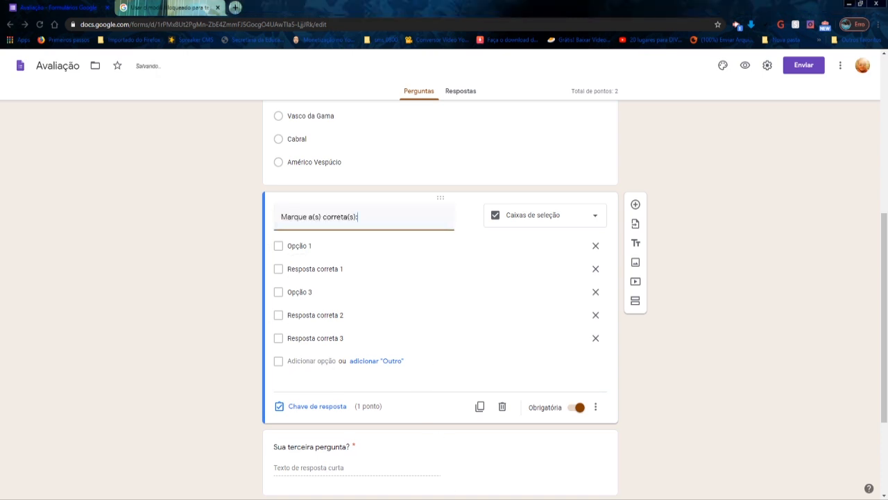
- Fill the second question's options with four copied statements starting with "O Brasil já foi uma colônia de Portugal", and delete the fifth option, "Resposta correta 3"
{"action": "key", "text": "alt+Tab"}
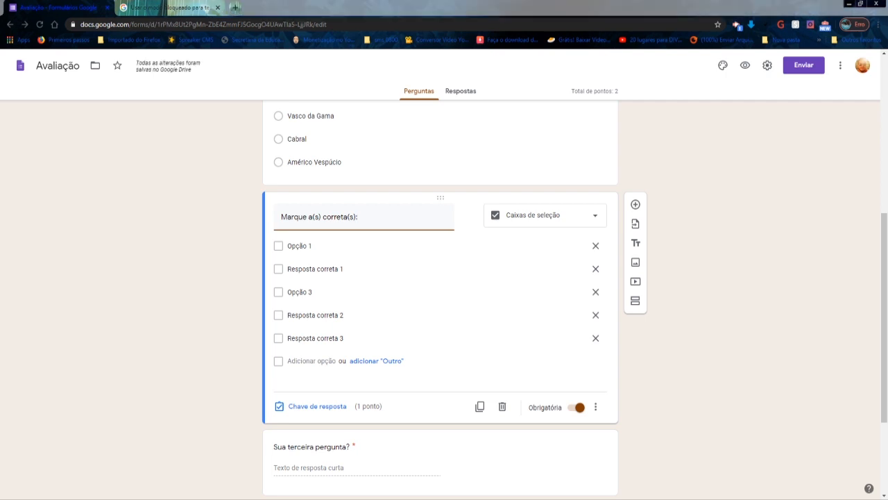
{"action": "key", "text": "alt+Tab"}
{"action": "left_click", "coordinate": [326, 246]}
{"action": "type", "text": "O Brasil já foi uma colônia de Portugal"}
{"action": "key", "text": "alt+Tab"}
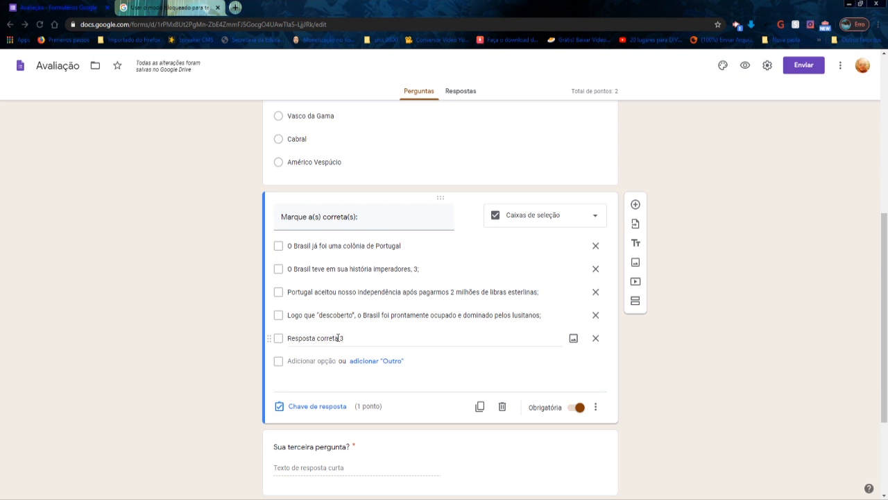
{"action": "left_click", "coordinate": [596, 339]}
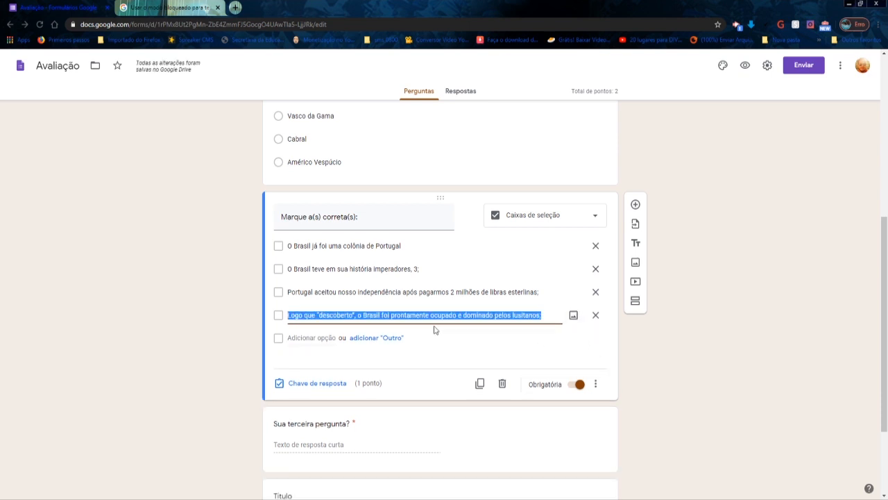
- Mark the colônia de Portugal and 2 milhões de libras esterlinas statements as correct in the second question's answer key, worth 2 points
{"action": "left_click", "coordinate": [317, 383]}
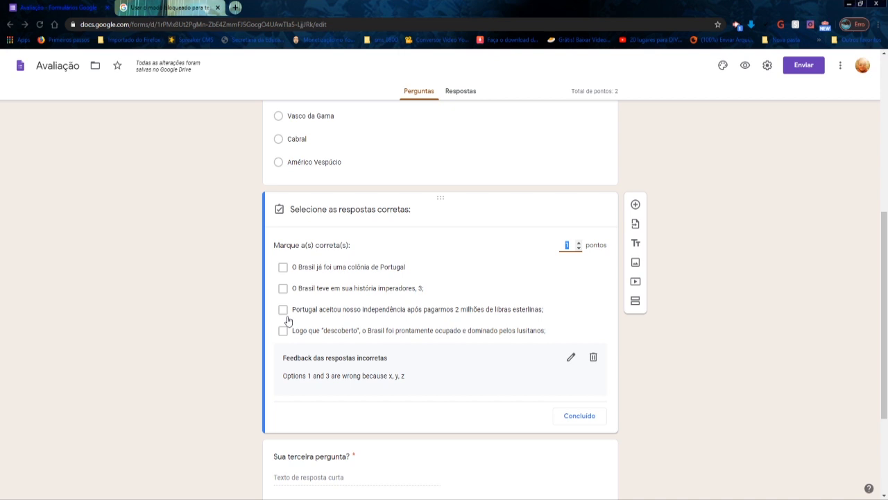
{"action": "left_click", "coordinate": [283, 268]}
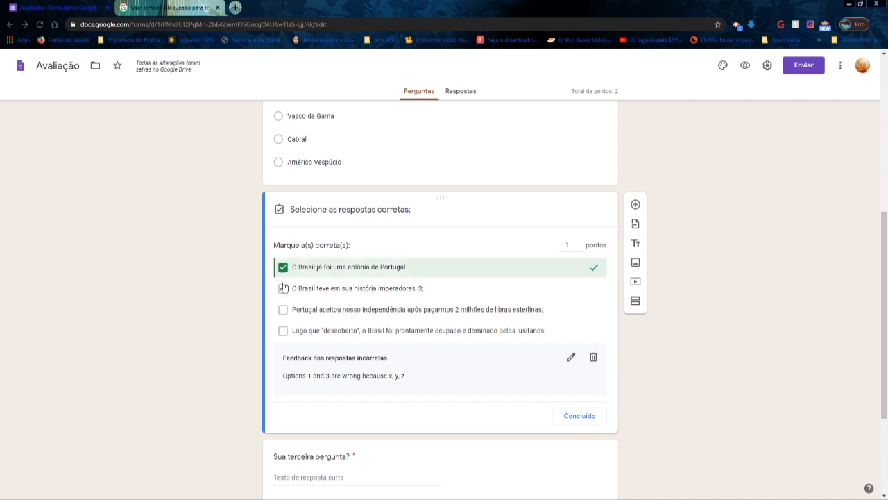
{"action": "left_click", "coordinate": [283, 310]}
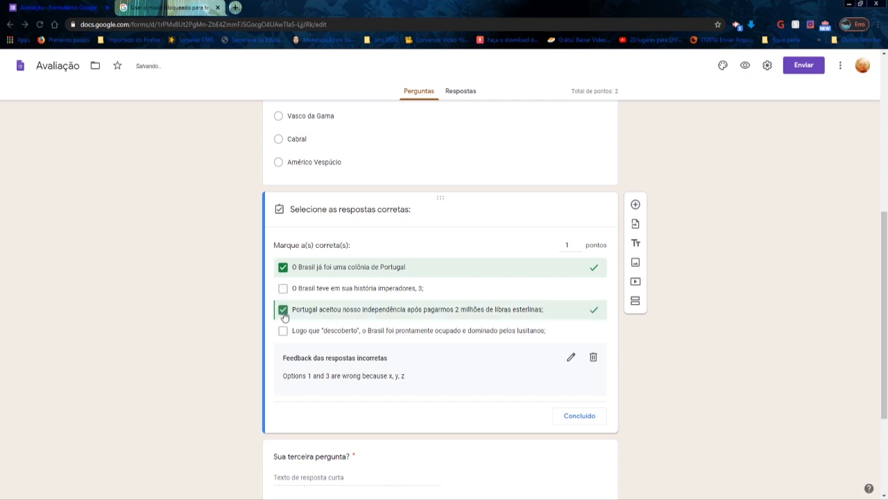
{"action": "left_click", "coordinate": [578, 244]}
{"action": "left_click", "coordinate": [575, 415]}
- Replace the third question's text with "O Brasil foi colônia de que país europeu?"
{"action": "scroll", "coordinate": [526, 358], "scroll_direction": "down", "scroll_amount": 3}
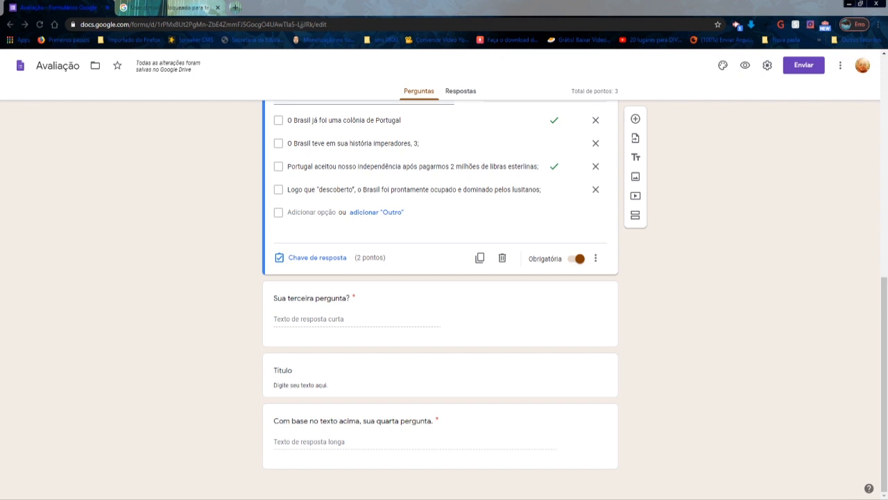
{"action": "left_click", "coordinate": [360, 322]}
{"action": "triple_click", "coordinate": [365, 261]}
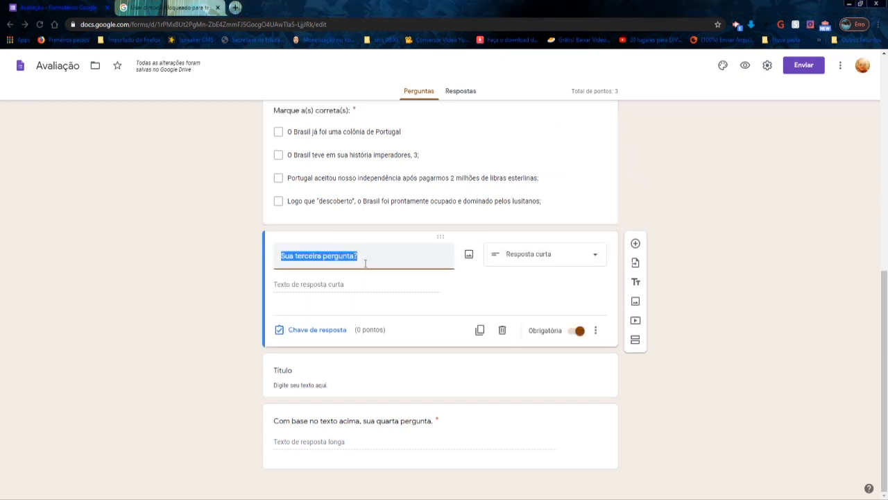
{"action": "type", "text": "O Brasil foi colônia de que pais europeu?"}
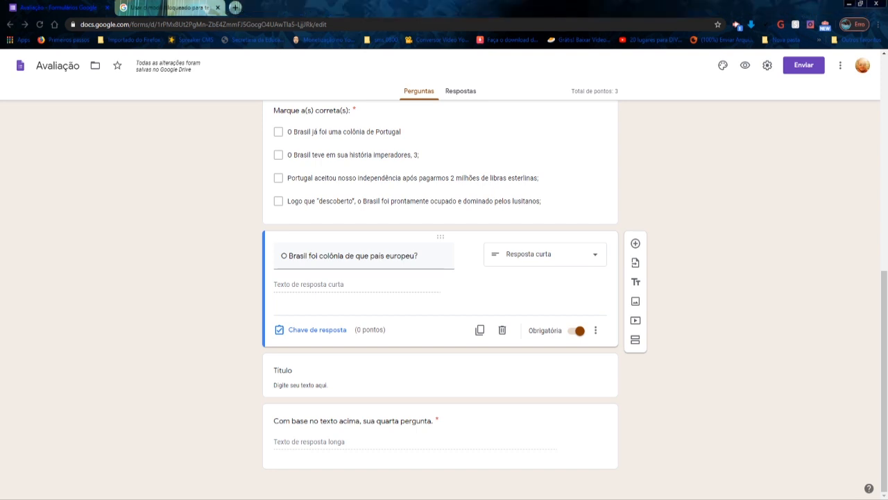
- List "Portugal" and "PORTUGAL" as correct answers in the third question's answer key
{"action": "left_click", "coordinate": [330, 331]}
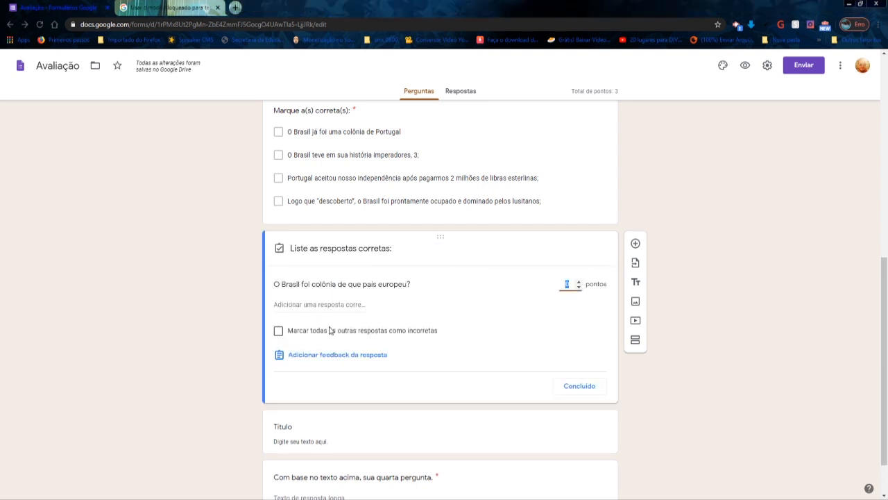
{"action": "left_click", "coordinate": [318, 306]}
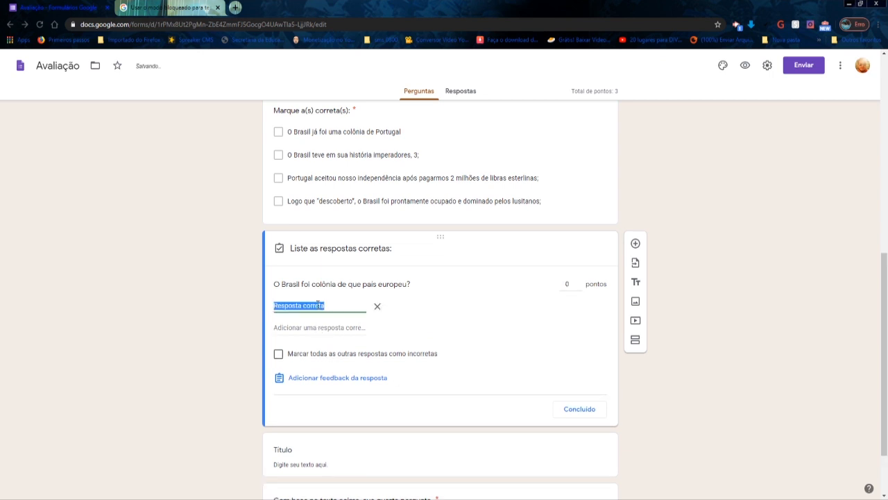
{"action": "type", "text": "Portugal"}
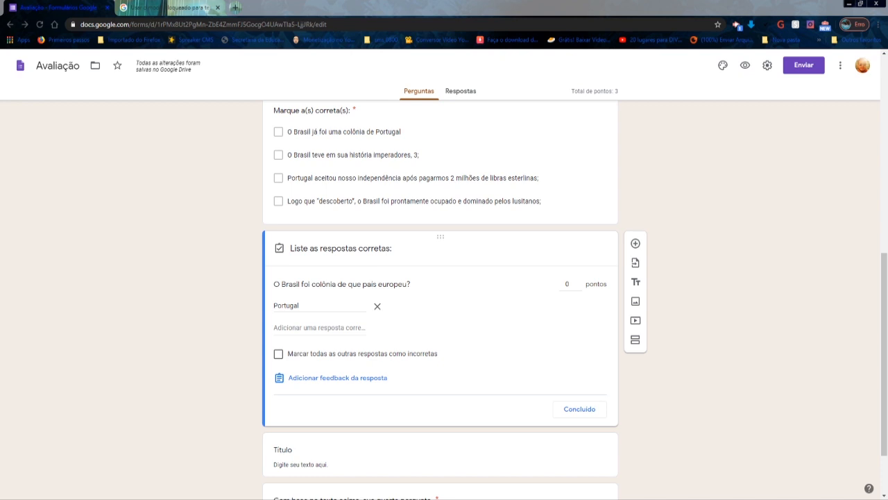
{"action": "left_click", "coordinate": [337, 327]}
{"action": "type", "text": "PORTUGAL"}
{"action": "left_click", "coordinate": [415, 499]}
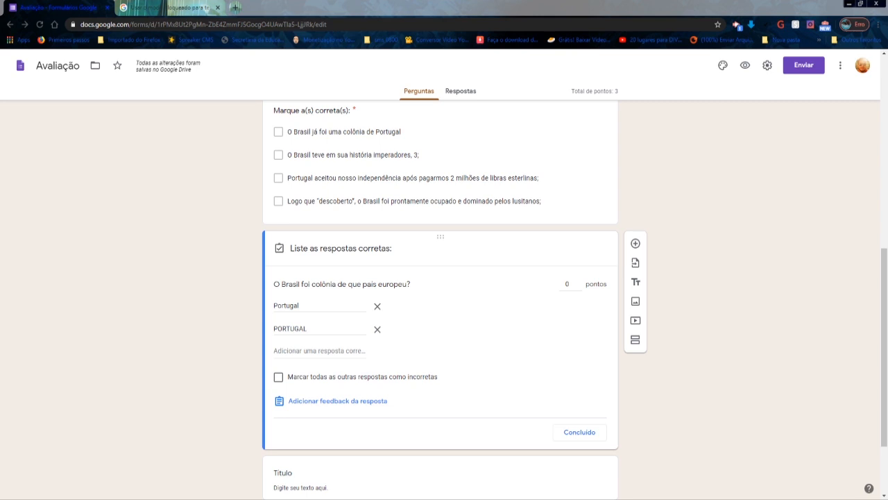
- Add "portugal" and "Portugal." as further correct answers to the third question, worth 1 point, and finish its answer key
{"action": "left_click", "coordinate": [307, 349]}
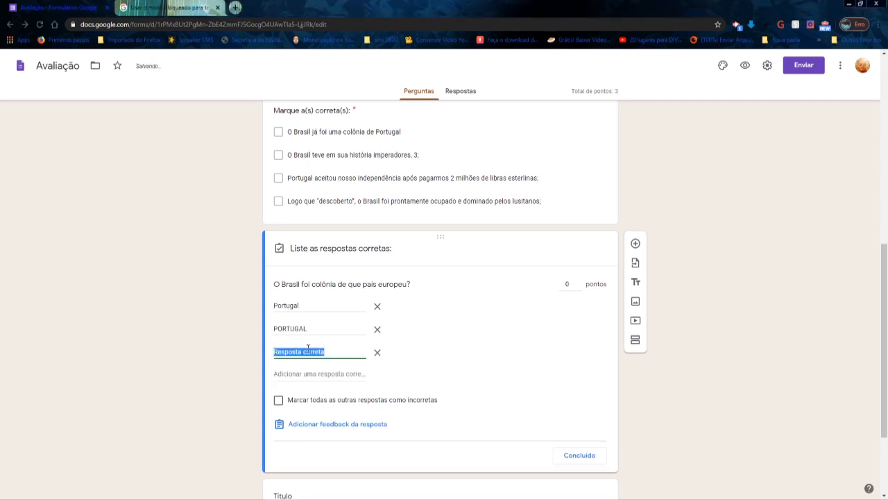
{"action": "type", "text": "Po"}
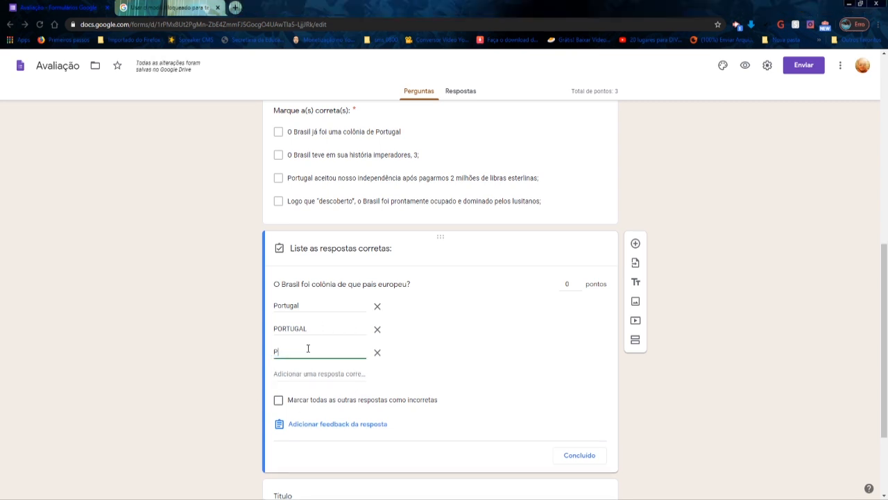
{"action": "key", "text": "BackSpace"}
{"action": "key", "text": "BackSpace"}
{"action": "type", "text": "portugal"}
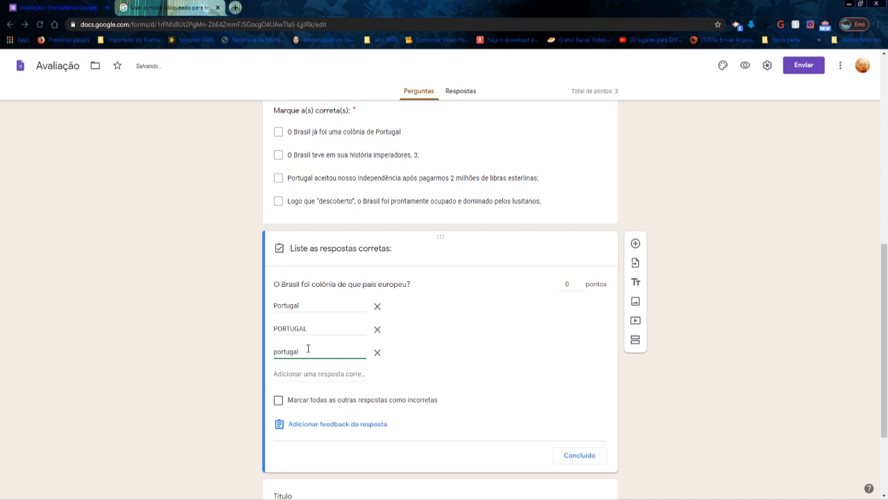
{"action": "key", "text": "Return"}
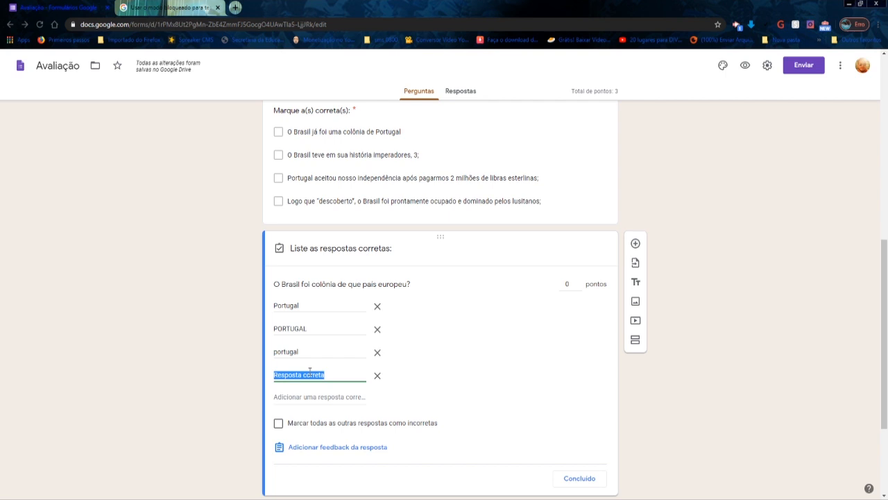
{"action": "type", "text": "Portu"}
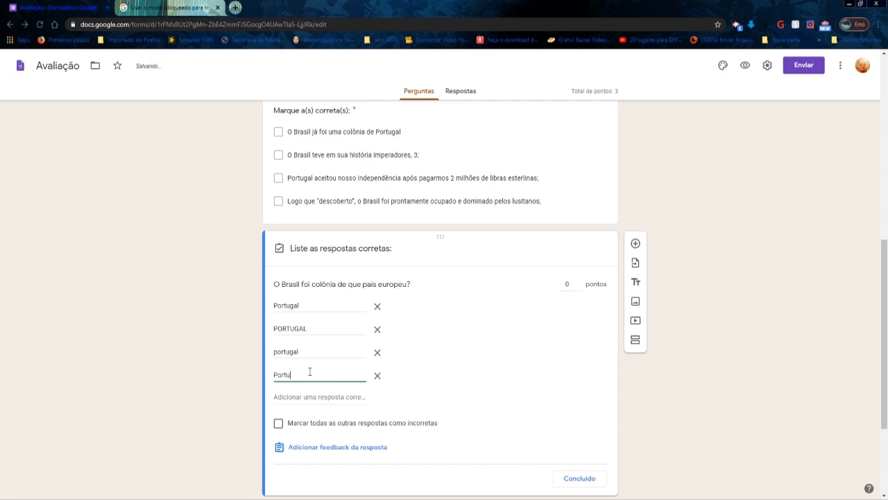
{"action": "type", "text": "gal."}
{"action": "scroll", "coordinate": [298, 371], "scroll_direction": "down", "scroll_amount": 1}
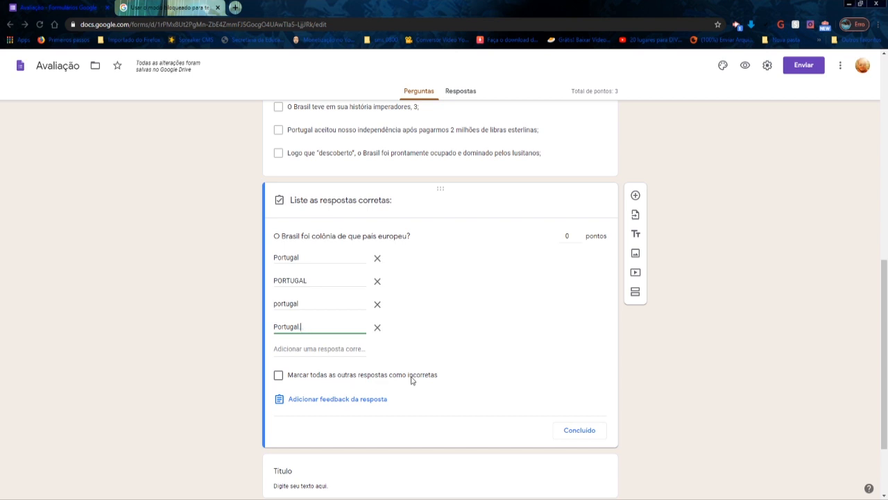
{"action": "left_click", "coordinate": [579, 236]}
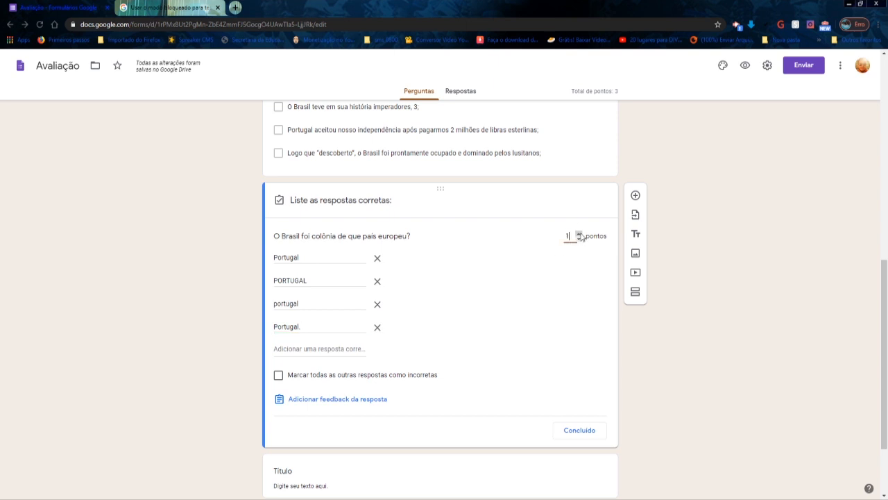
{"action": "left_click", "coordinate": [585, 433]}
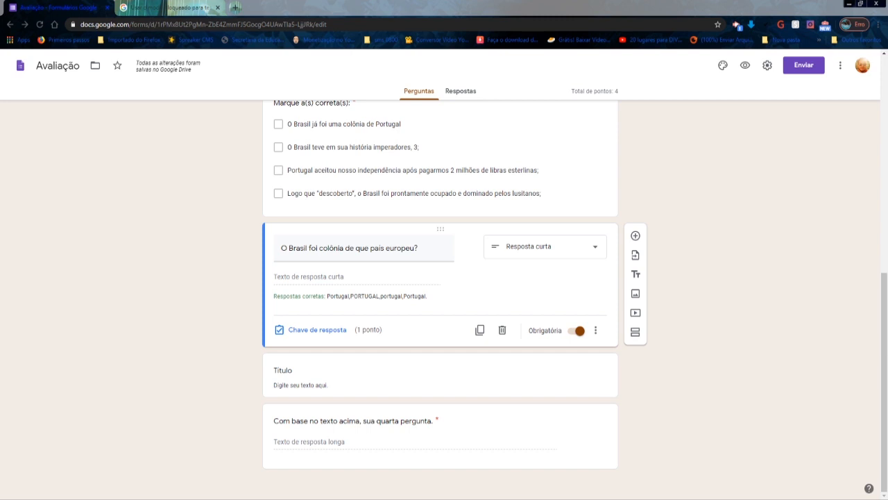
- Examine the sample title and description section and the paragraph question that refers to its text
{"action": "triple_click", "coordinate": [343, 386]}
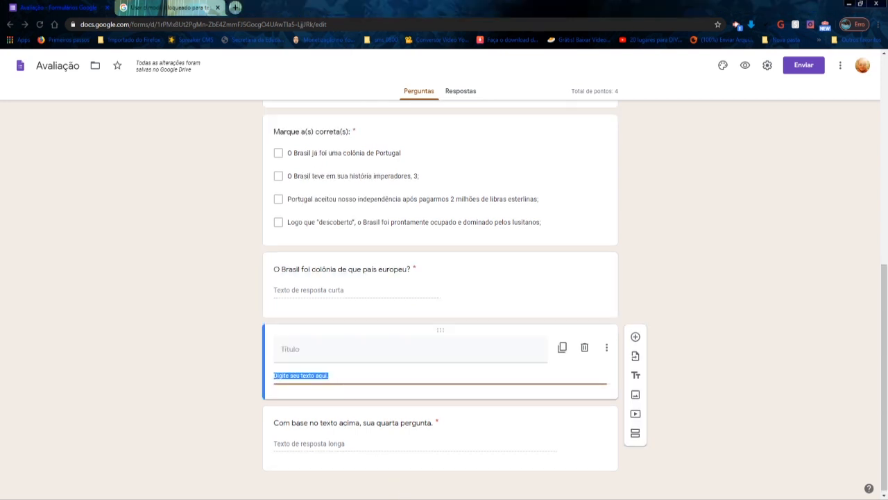
{"action": "key", "text": "alt+Tab"}
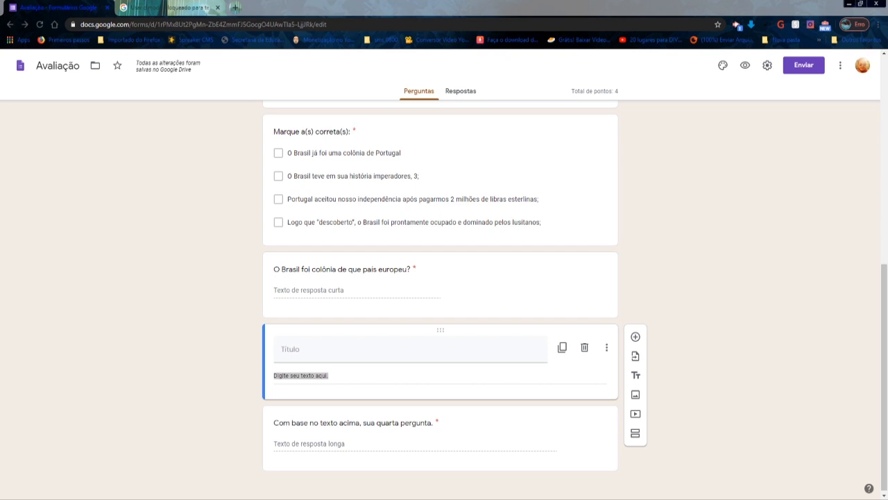
{"action": "left_click", "coordinate": [299, 345]}
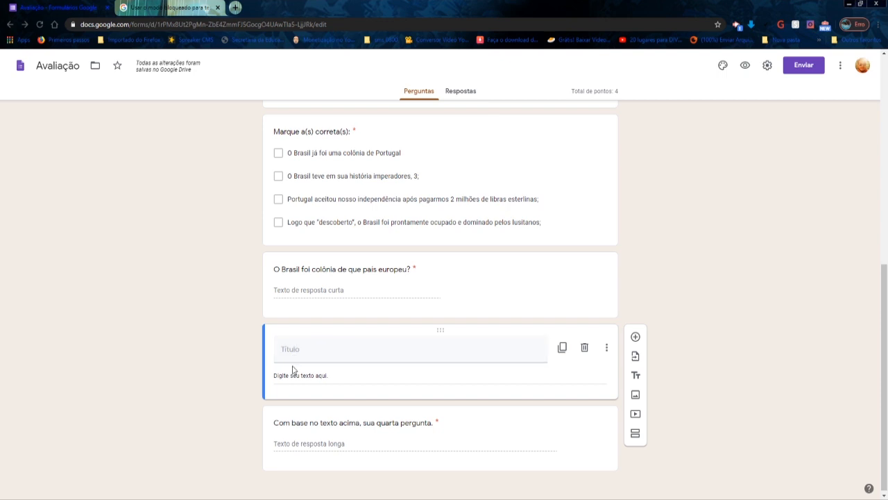
{"action": "left_click", "coordinate": [297, 351]}
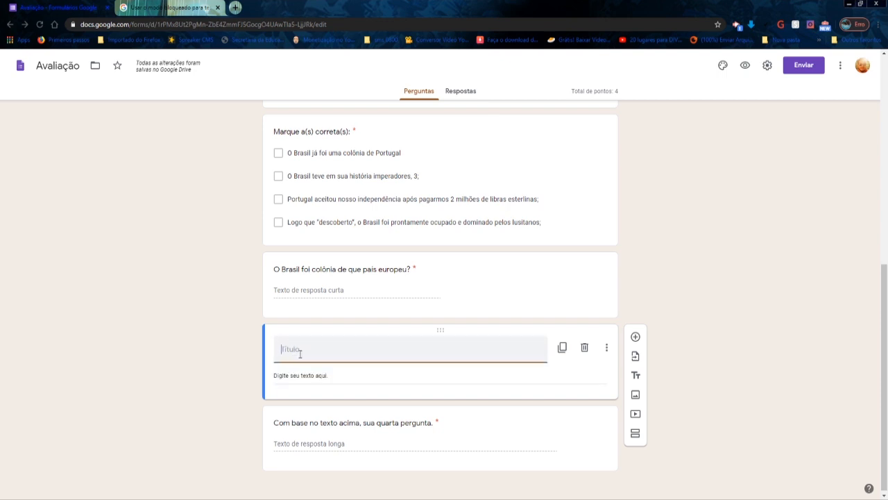
{"action": "left_click", "coordinate": [514, 416]}
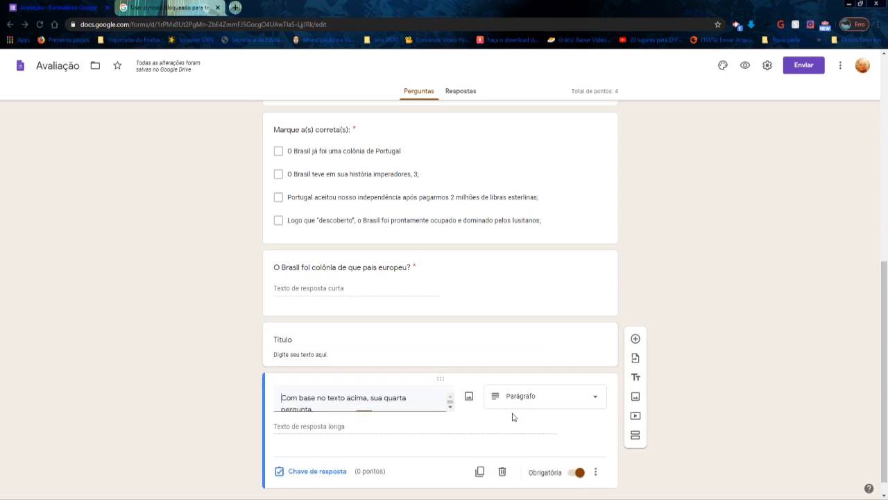
{"action": "left_click", "coordinate": [513, 364]}
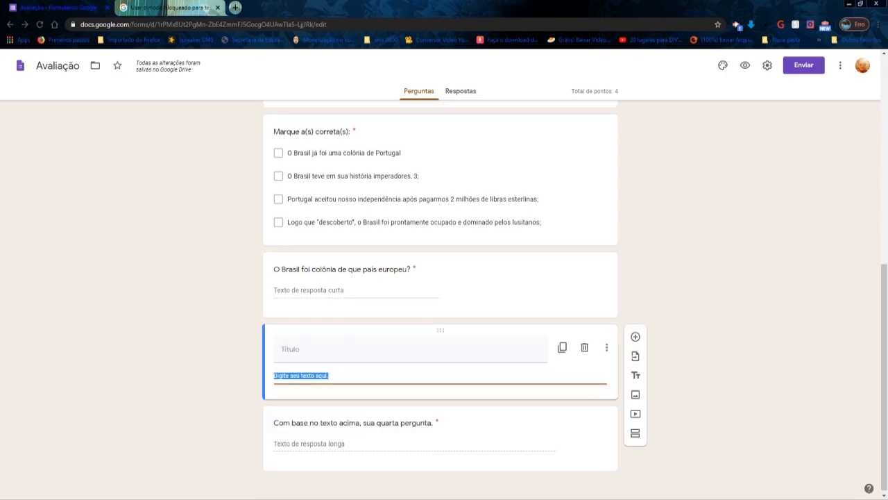
{"action": "key", "text": "alt+Tab"}
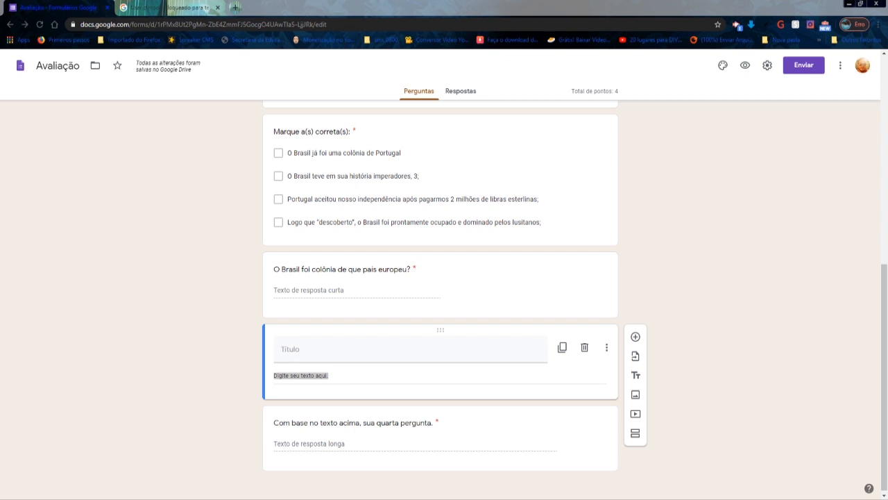
{"action": "key", "text": "alt+Tab"}
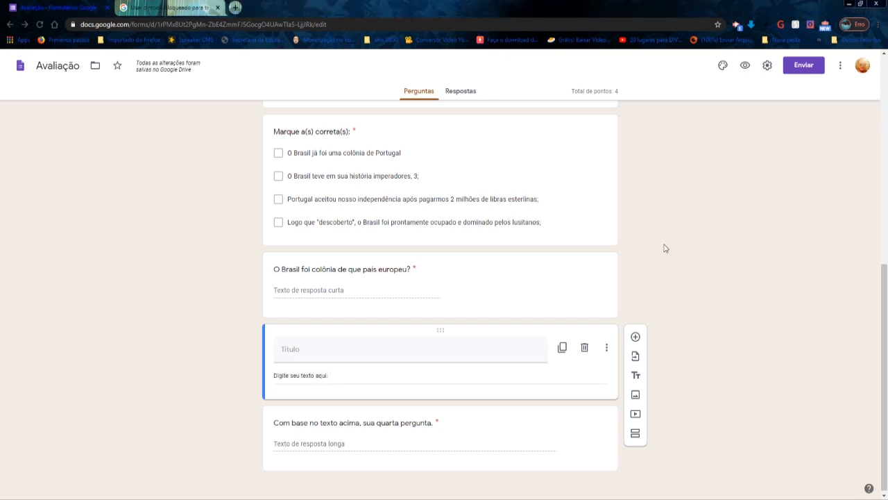
{"action": "left_click", "coordinate": [370, 420]}
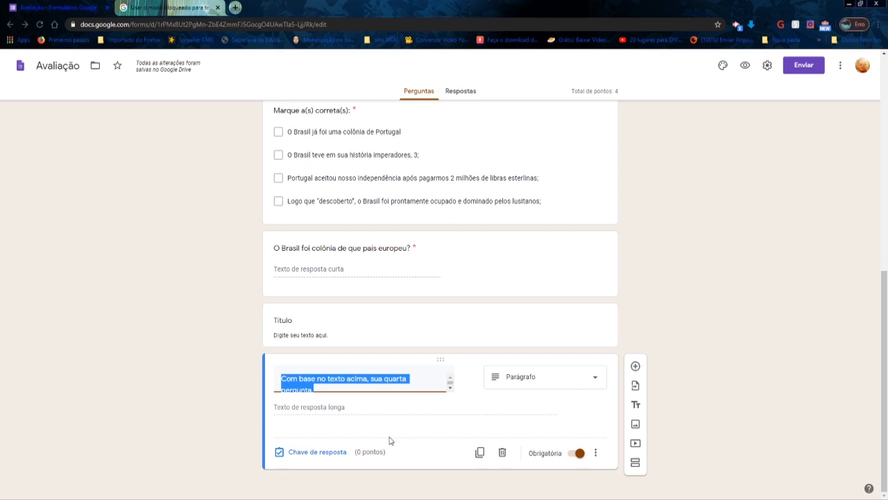
{"action": "key", "text": "alt+Tab"}
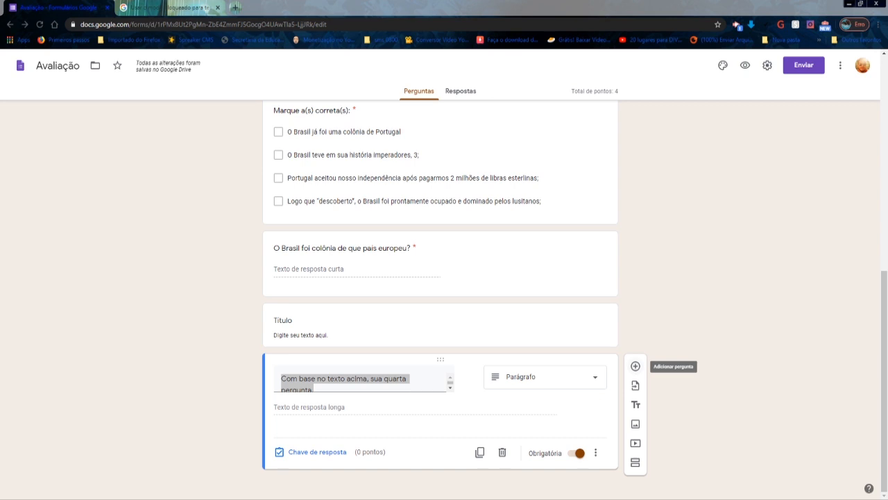
- Add a new question after the fourth one, of type Grade da caixa de seleção, with the text "Relacione:"
{"action": "left_click", "coordinate": [636, 366]}
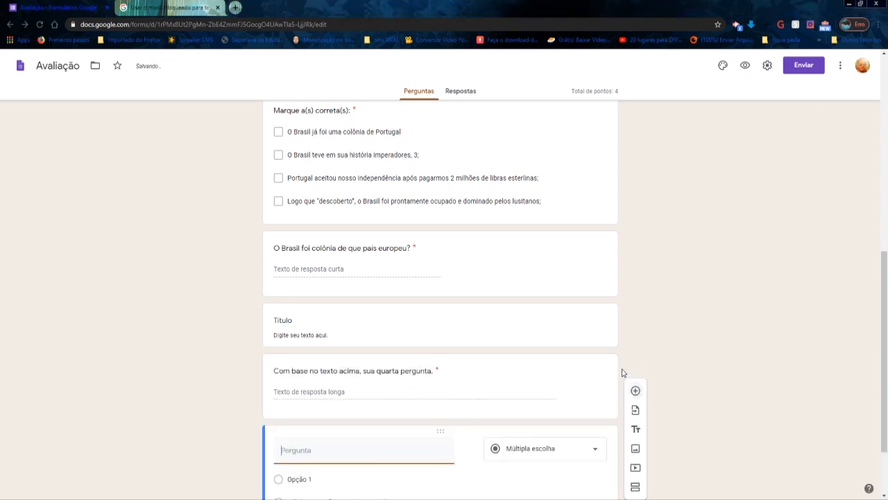
{"action": "left_click", "coordinate": [596, 363]}
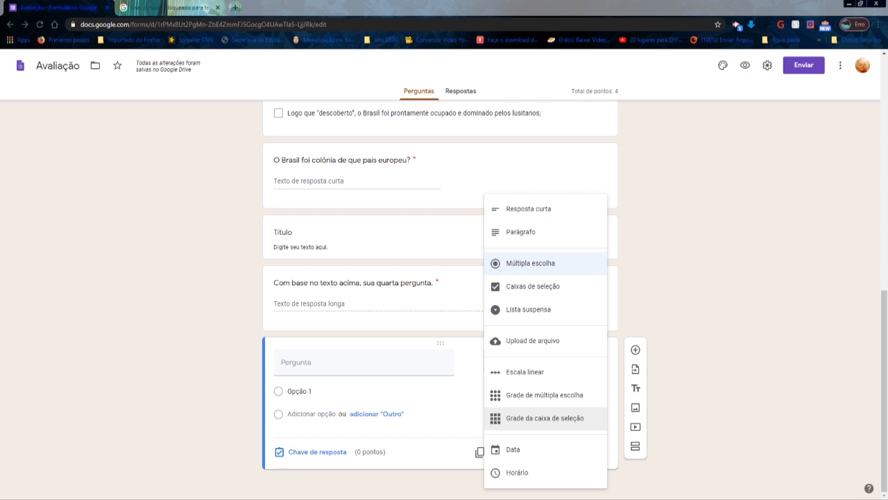
{"action": "left_click", "coordinate": [544, 266]}
{"action": "left_click", "coordinate": [597, 364]}
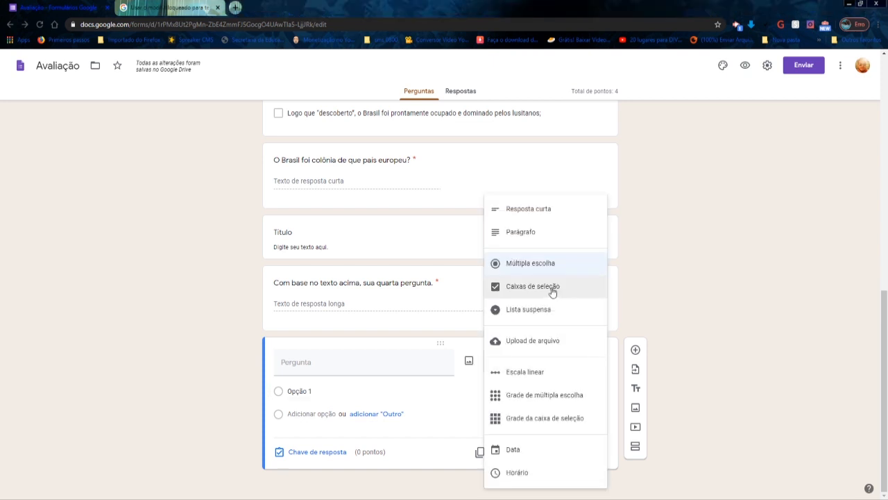
{"action": "left_click", "coordinate": [554, 419]}
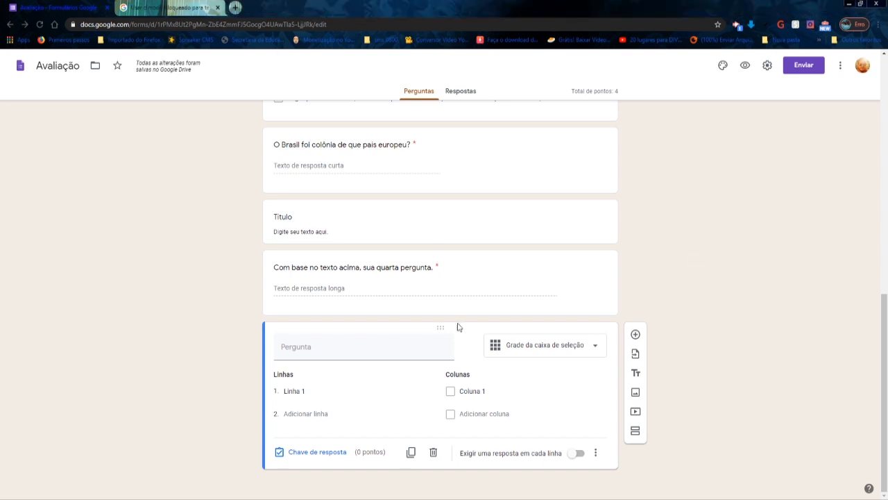
{"action": "left_click", "coordinate": [317, 347]}
{"action": "type", "text": "Relacione:"}
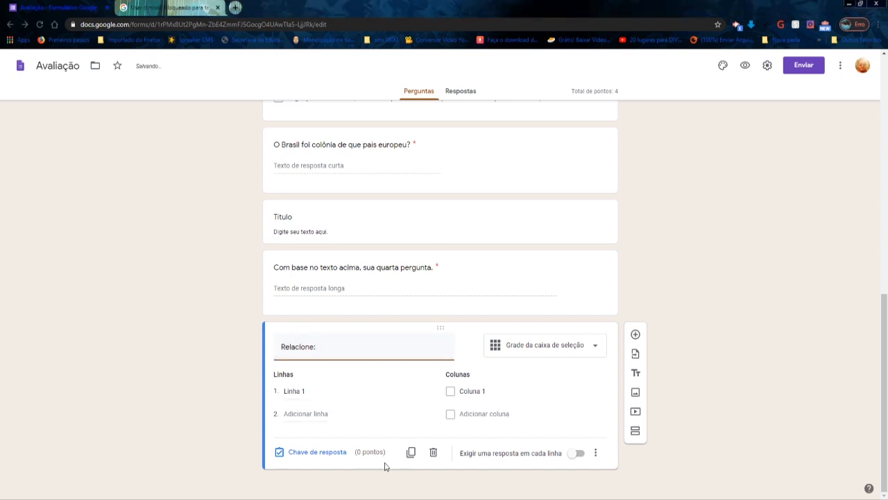
- Fill the grid question's rows with Capitalismo and Socialismo, and its first two columns with Estado Máximo and Democracia
{"action": "left_click", "coordinate": [392, 498]}
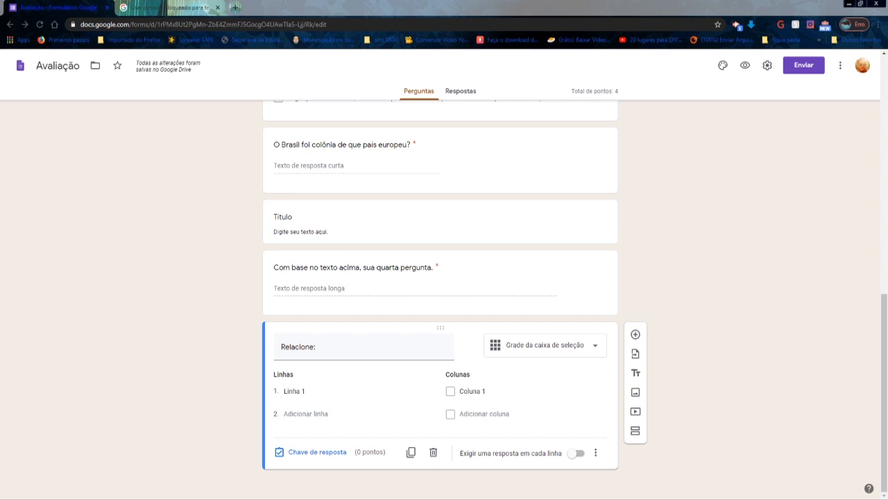
{"action": "left_click", "coordinate": [294, 391]}
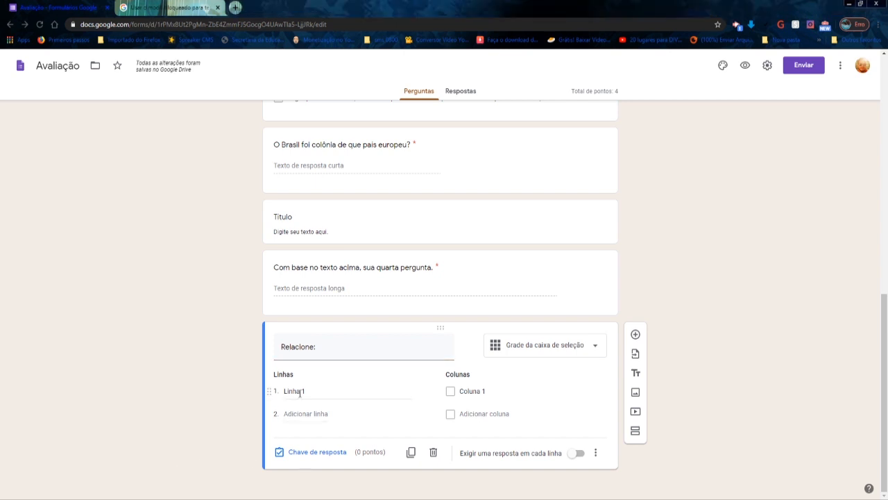
{"action": "type", "text": "Capitalismo"}
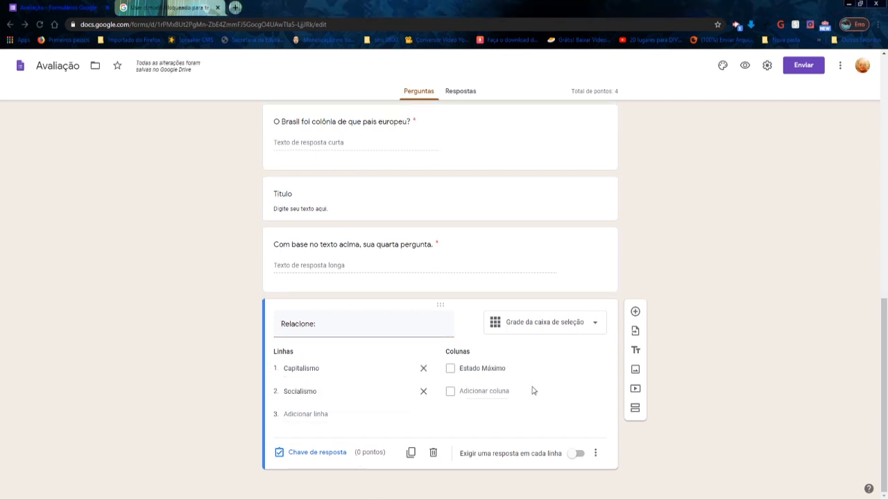
{"action": "left_click", "coordinate": [486, 390]}
{"action": "type", "text": "Democracia"}
- Add the columns "Propriedade Privada" and "Meios de produção pertencem ao Estado" to the grid question
{"action": "left_click", "coordinate": [416, 498]}
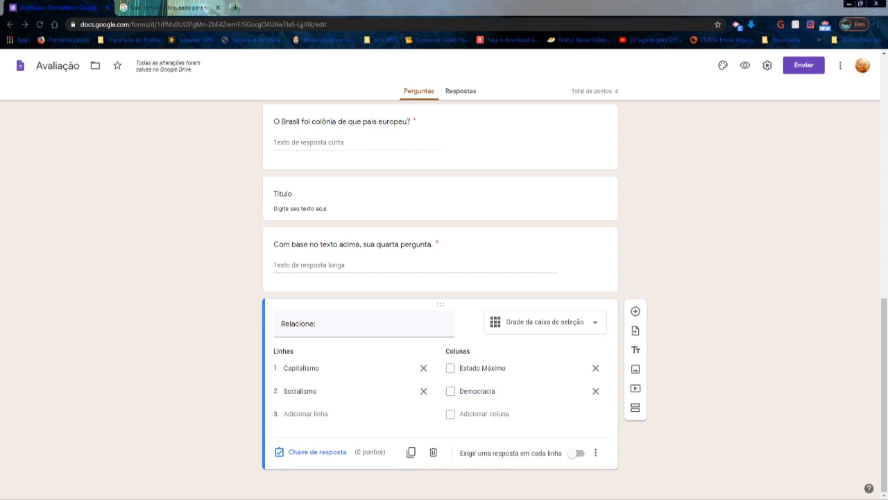
{"action": "left_click", "coordinate": [541, 498]}
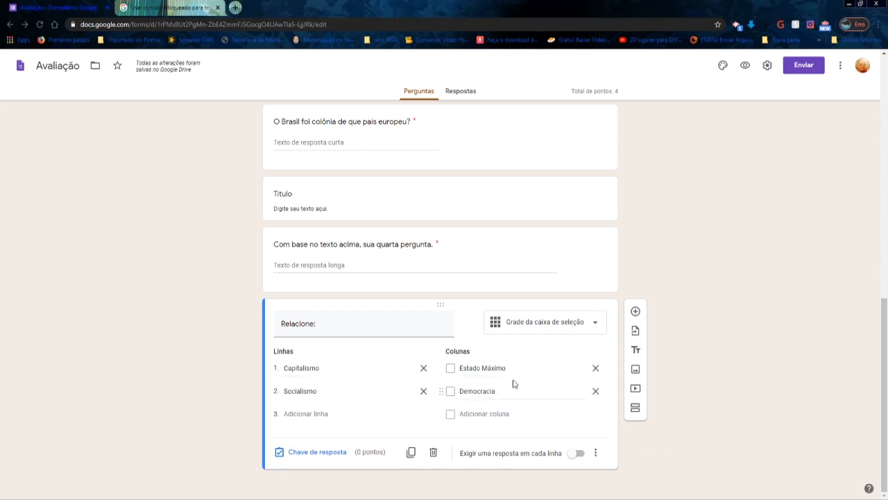
{"action": "left_click", "coordinate": [495, 415]}
{"action": "type", "text": "Propriedade Privada"}
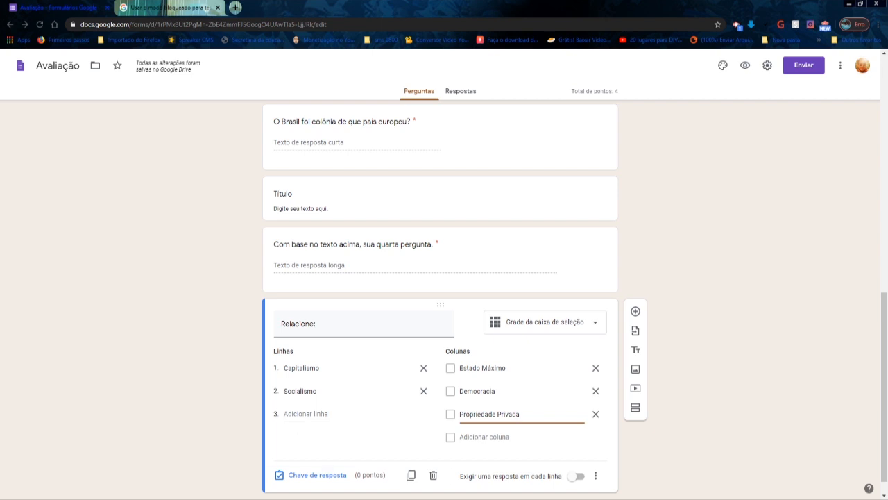
{"action": "left_click", "coordinate": [505, 436]}
{"action": "type", "text": "Meios de produção pertencem ao Estado"}
{"action": "scroll", "coordinate": [503, 435], "scroll_direction": "down", "scroll_amount": 1}
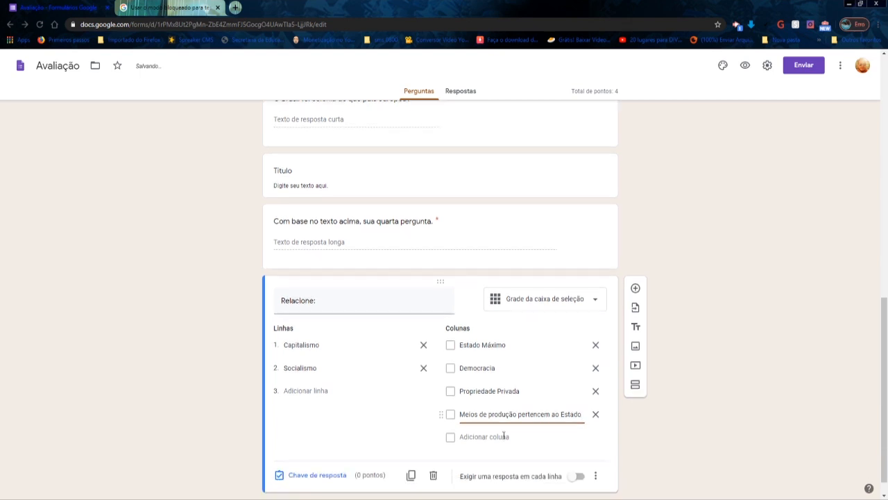
{"action": "left_click", "coordinate": [527, 415]}
{"action": "left_click", "coordinate": [508, 413]}
{"action": "type", "text": "\\ad\\asd"}
{"action": "left_click", "coordinate": [595, 414]}
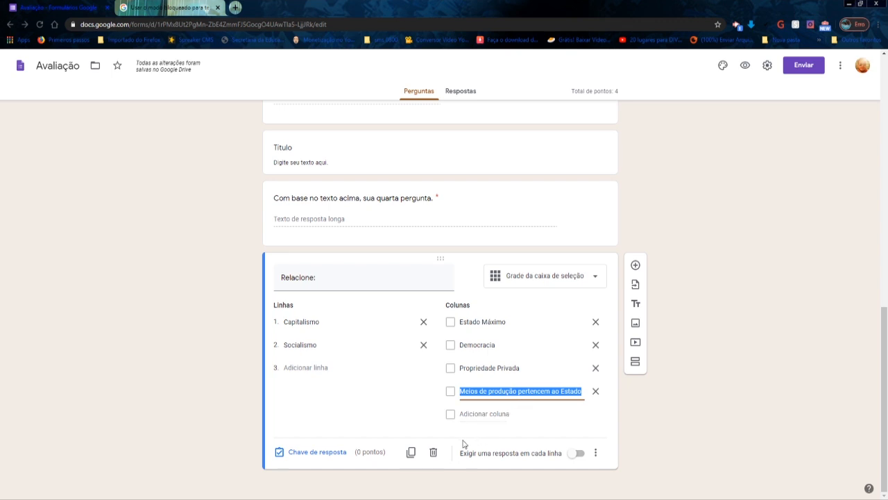
- Require a response in each row of the "Relacione:" grid question and check the form in preview
{"action": "left_click", "coordinate": [585, 459]}
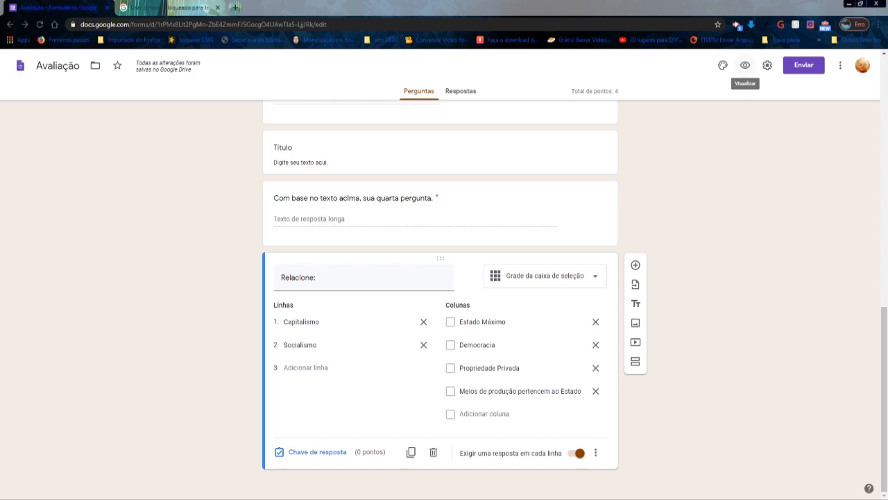
{"action": "left_click", "coordinate": [746, 65]}
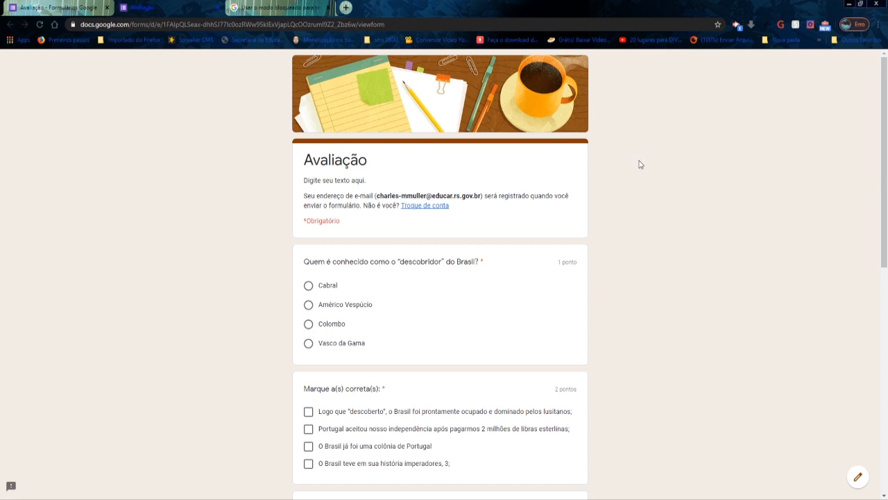
{"action": "scroll", "coordinate": [546, 179], "scroll_direction": "down", "scroll_amount": 2}
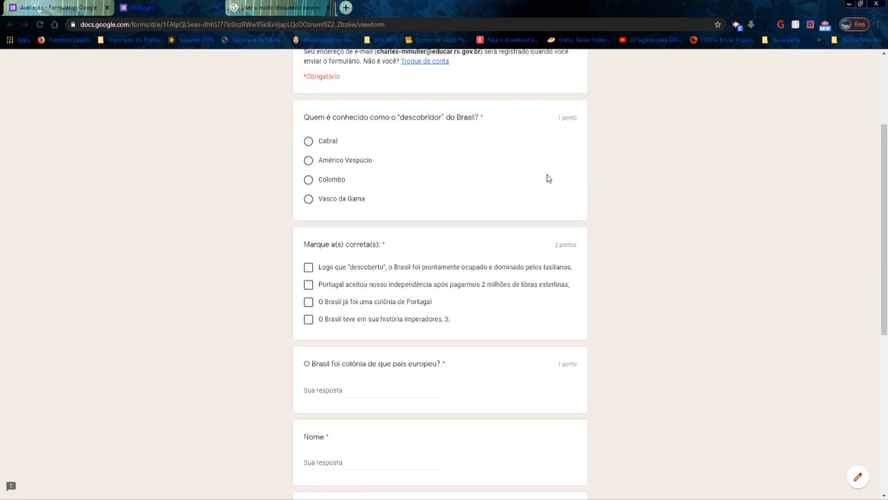
{"action": "scroll", "coordinate": [547, 178], "scroll_direction": "down", "scroll_amount": 3}
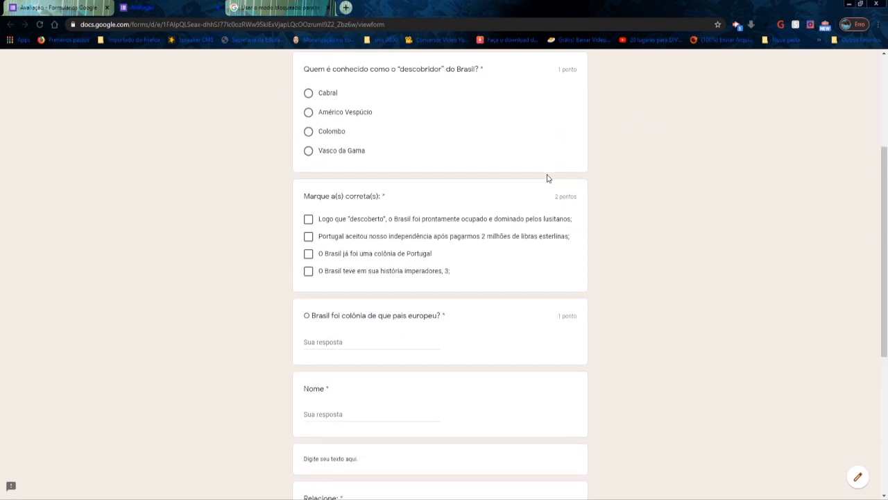
{"action": "scroll", "coordinate": [547, 178], "scroll_direction": "down", "scroll_amount": 2}
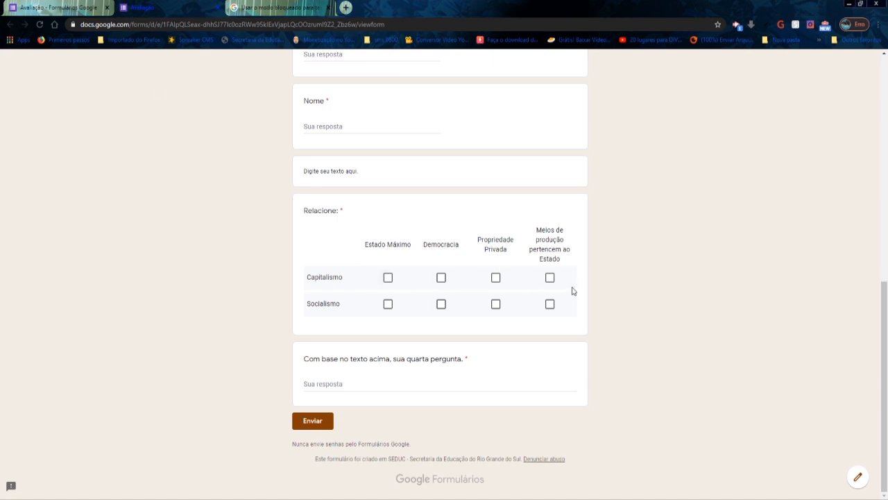
{"action": "left_click", "coordinate": [45, 8]}
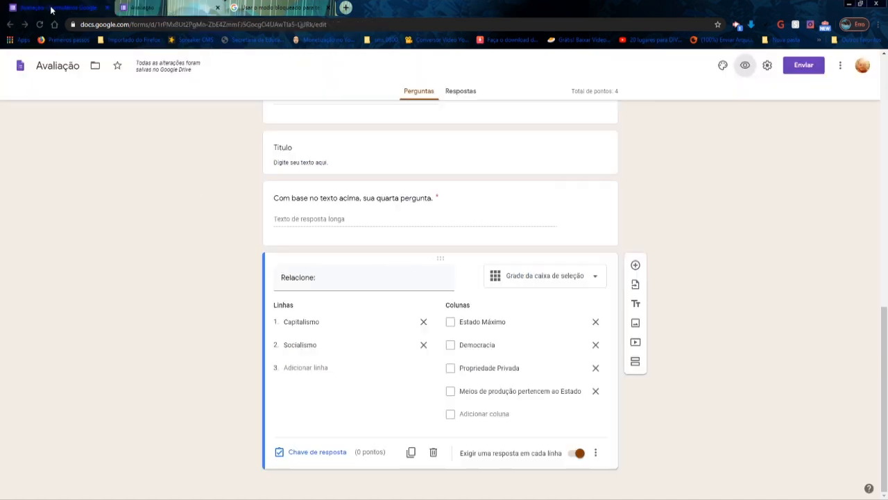
- In the grid question's answer key, mark Democracia and Propriedade Privada for Capitalismo, and Estado Máximo and state-owned means of production for Socialismo
{"action": "left_click", "coordinate": [305, 455]}
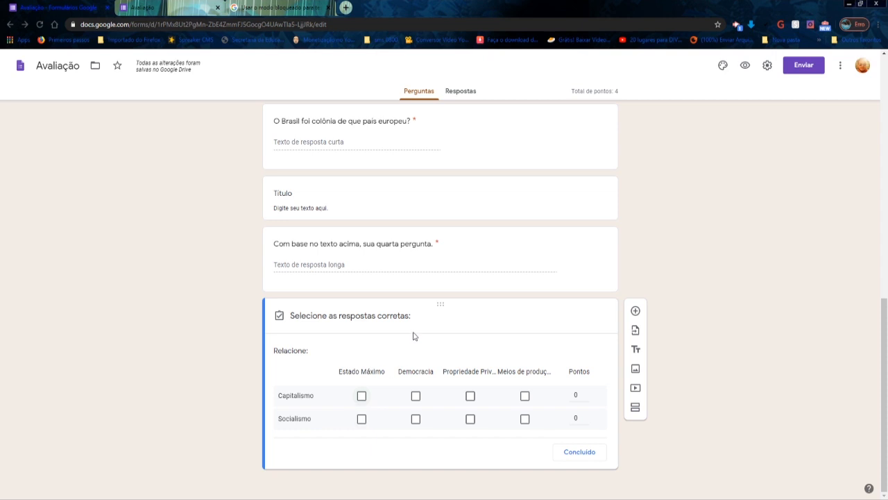
{"action": "left_click", "coordinate": [362, 418]}
{"action": "left_click", "coordinate": [416, 396]}
{"action": "left_click", "coordinate": [471, 396]}
{"action": "left_click", "coordinate": [524, 418]}
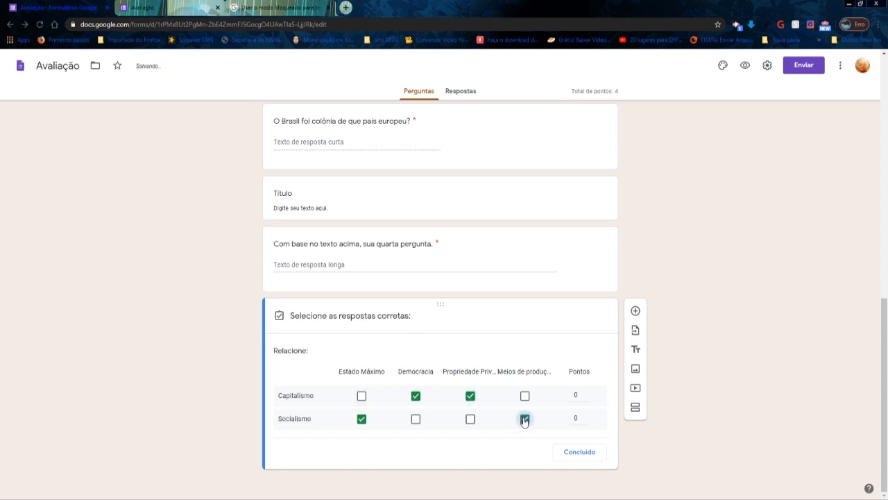
- Assign 2 points each to the Capitalismo and Socialismo rows and finish the answer key
{"action": "left_click", "coordinate": [586, 393]}
{"action": "left_click", "coordinate": [586, 393]}
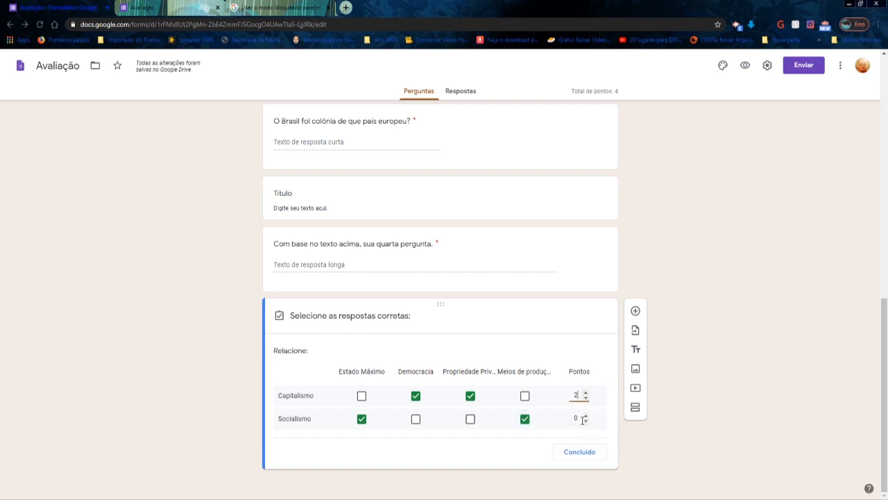
{"action": "left_click", "coordinate": [585, 417]}
{"action": "left_click", "coordinate": [585, 417]}
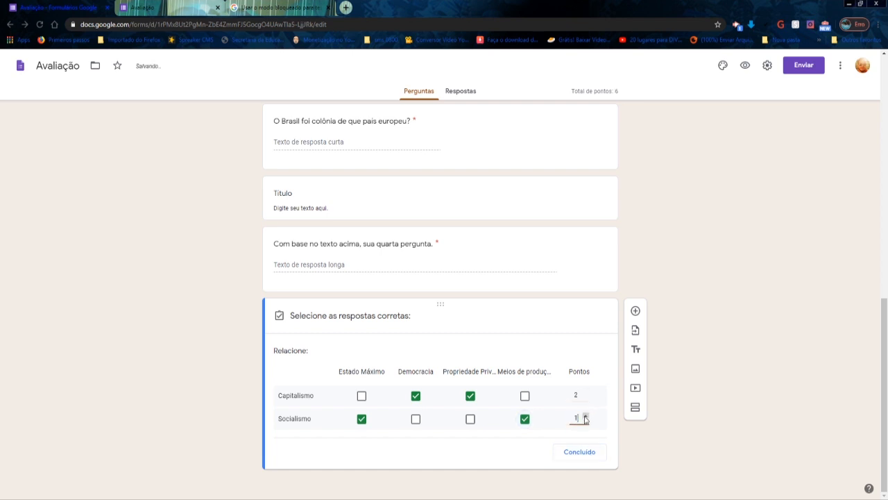
{"action": "left_click", "coordinate": [579, 452]}
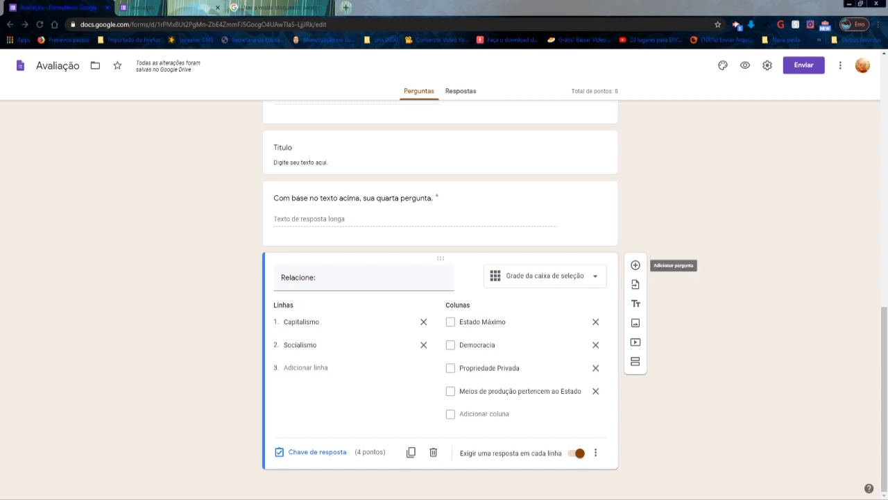
- Add a new question of type Upload de arquivo after the grid question and allow participants to upload files to Drive
{"action": "left_click", "coordinate": [635, 265]}
{"action": "left_click", "coordinate": [595, 366]}
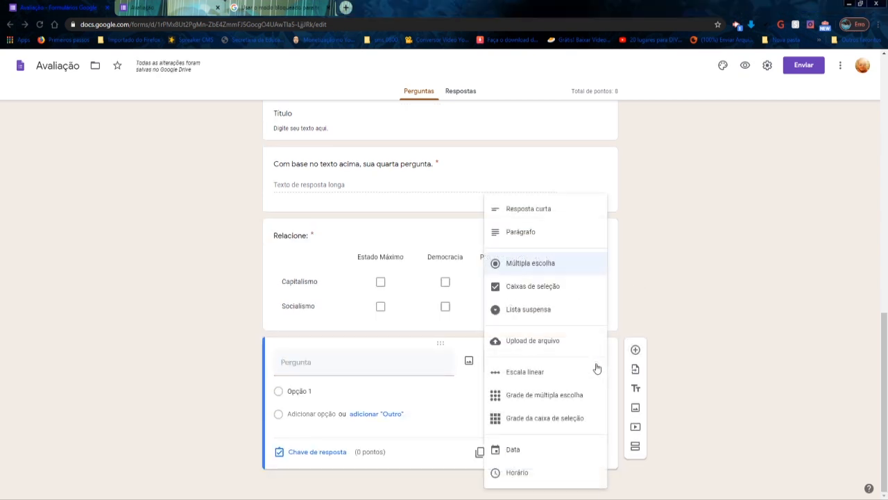
{"action": "left_click", "coordinate": [552, 341]}
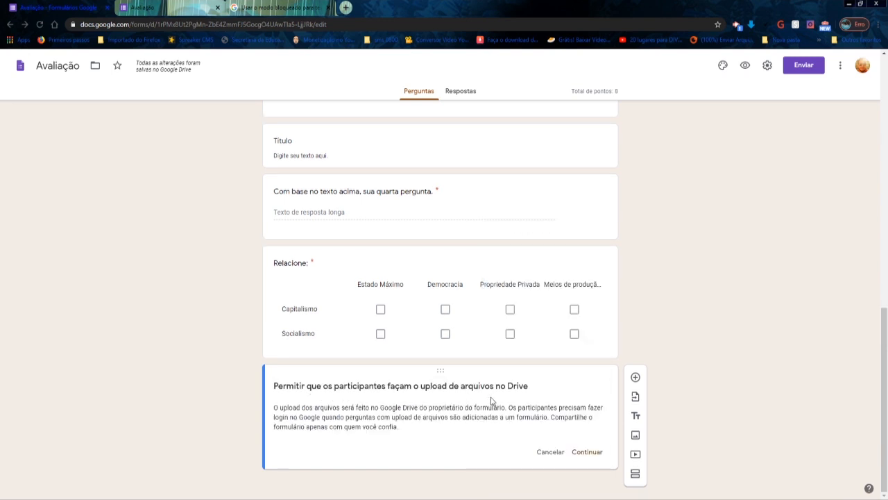
{"action": "left_click", "coordinate": [592, 456]}
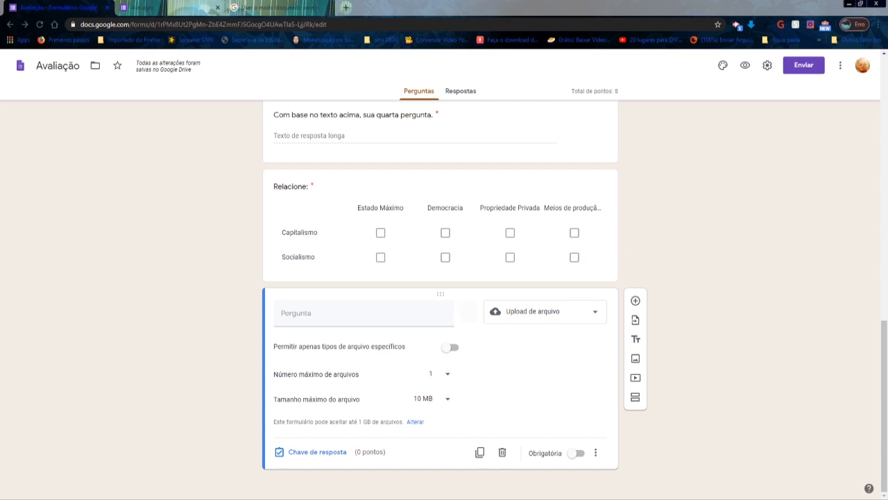
- Try restricting the uploads to Documento, Planilha and Vídeo files, and remove the file type restriction again
{"action": "left_click", "coordinate": [455, 347]}
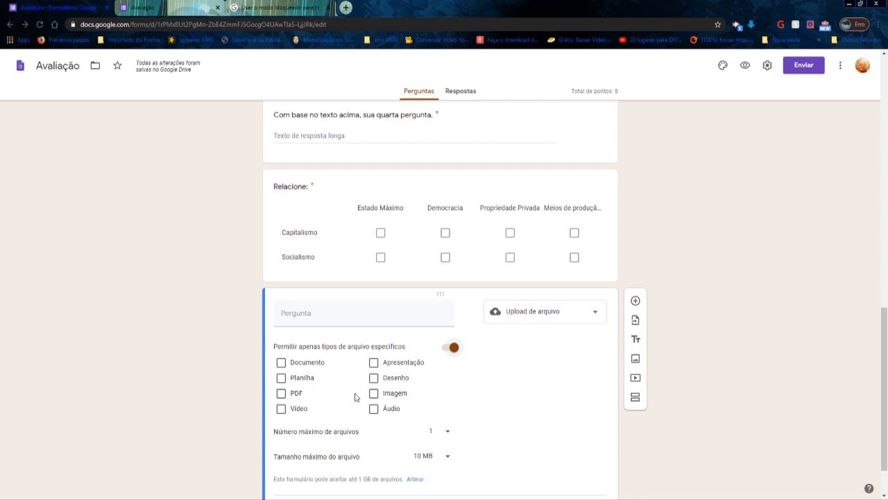
{"action": "scroll", "coordinate": [412, 407], "scroll_direction": "down", "scroll_amount": 1}
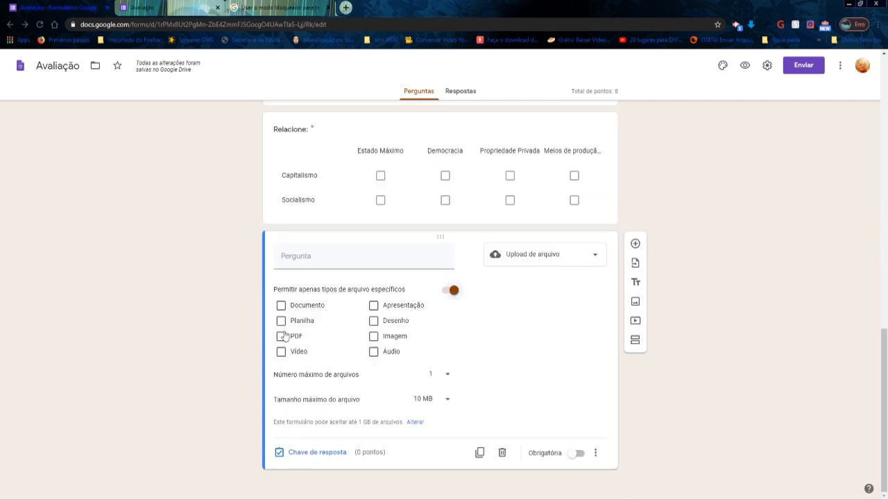
{"action": "left_click", "coordinate": [282, 321]}
{"action": "left_click", "coordinate": [281, 304]}
{"action": "left_click", "coordinate": [281, 351]}
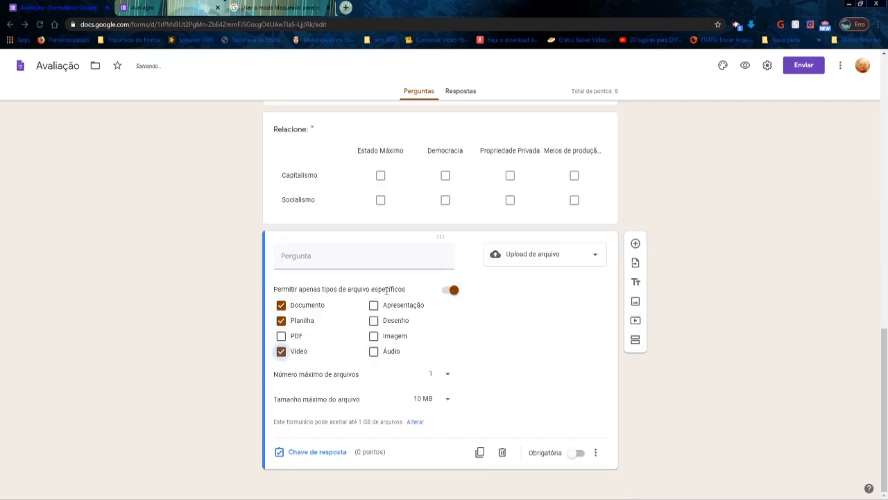
{"action": "left_click", "coordinate": [281, 351]}
{"action": "left_click", "coordinate": [281, 321]}
{"action": "left_click", "coordinate": [281, 304]}
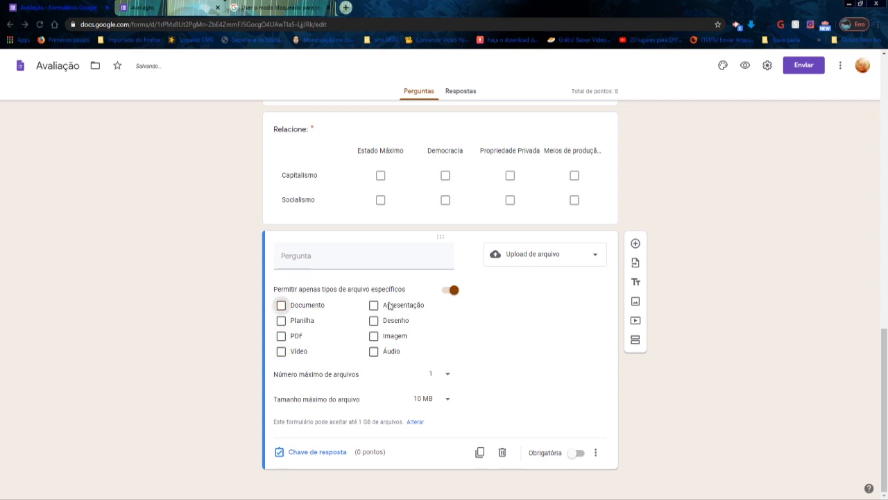
{"action": "left_click", "coordinate": [447, 289]}
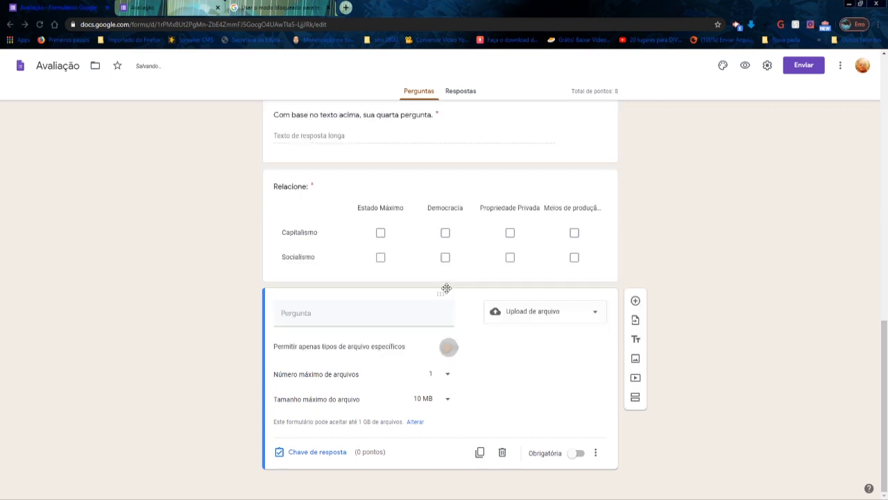
- Review the upload question's choices for maximum number of files and maximum file size, keeping 1 file and 10 MB
{"action": "left_click", "coordinate": [449, 376]}
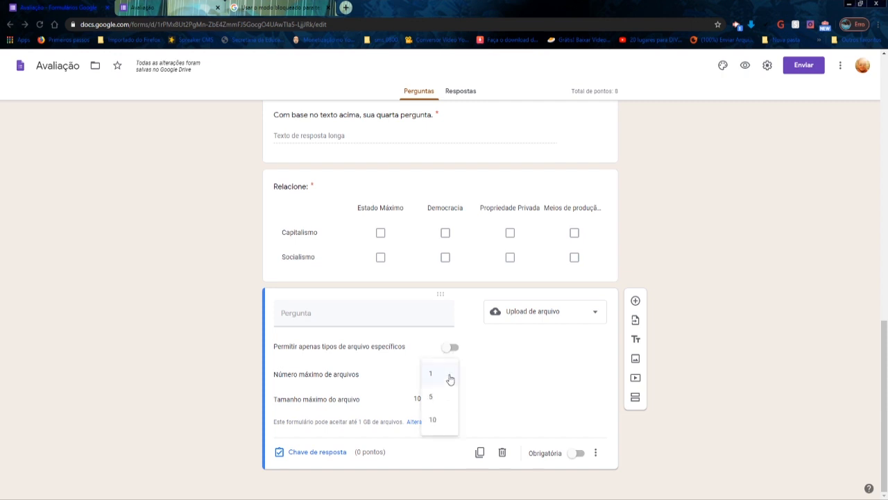
{"action": "left_click", "coordinate": [445, 381]}
{"action": "left_click", "coordinate": [449, 401]}
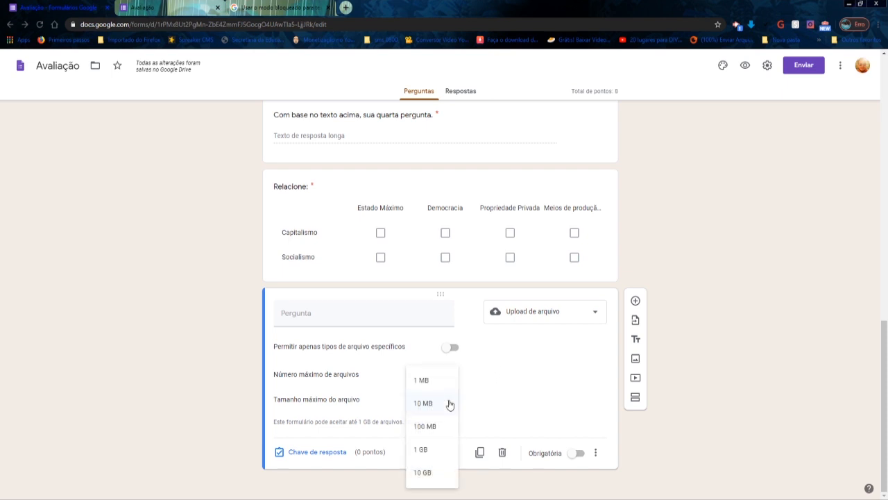
{"action": "left_click", "coordinate": [449, 404]}
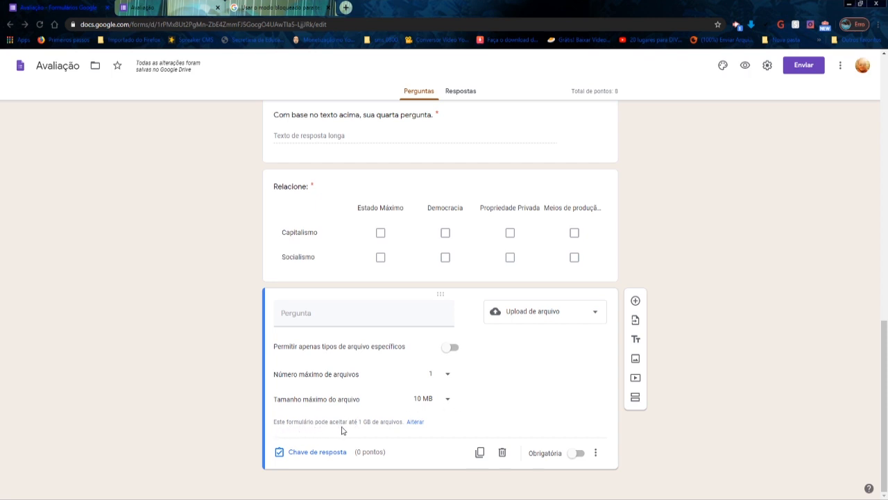
- Examine the total size limits offered for all uploaded files in the form settings, leaving without saving
{"action": "left_click", "coordinate": [416, 424]}
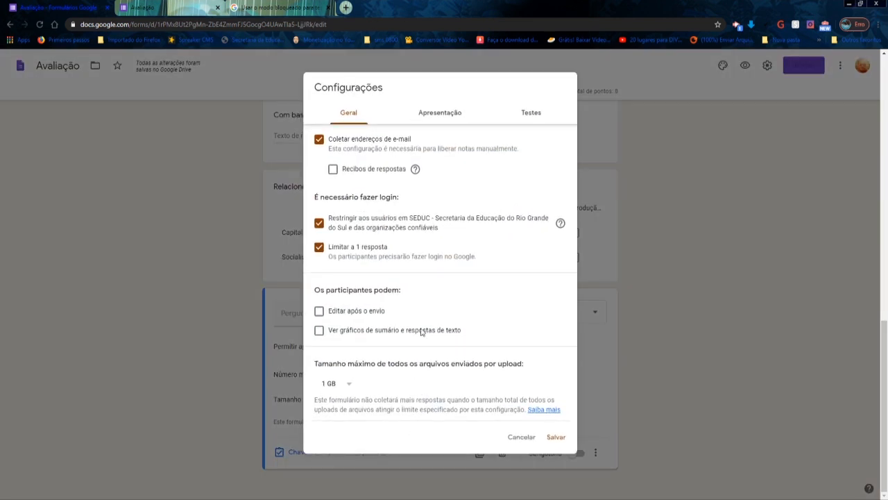
{"action": "left_click", "coordinate": [349, 385]}
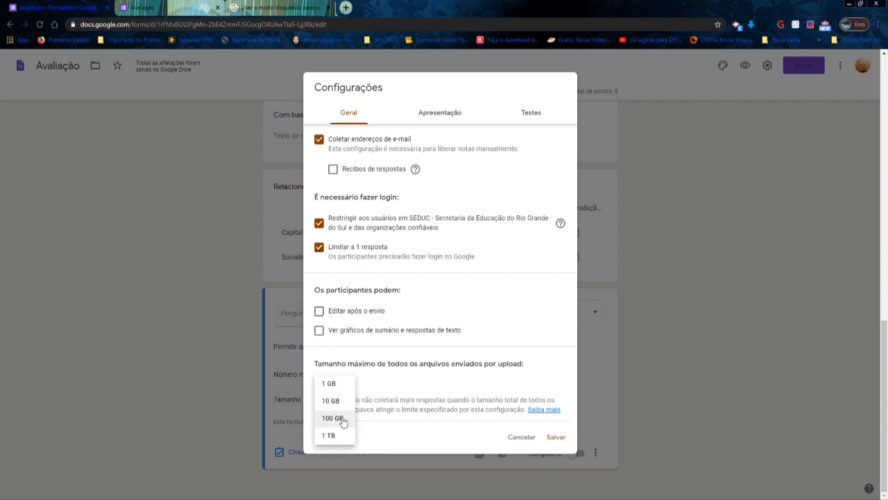
{"action": "left_click", "coordinate": [378, 435]}
{"action": "left_click", "coordinate": [349, 388]}
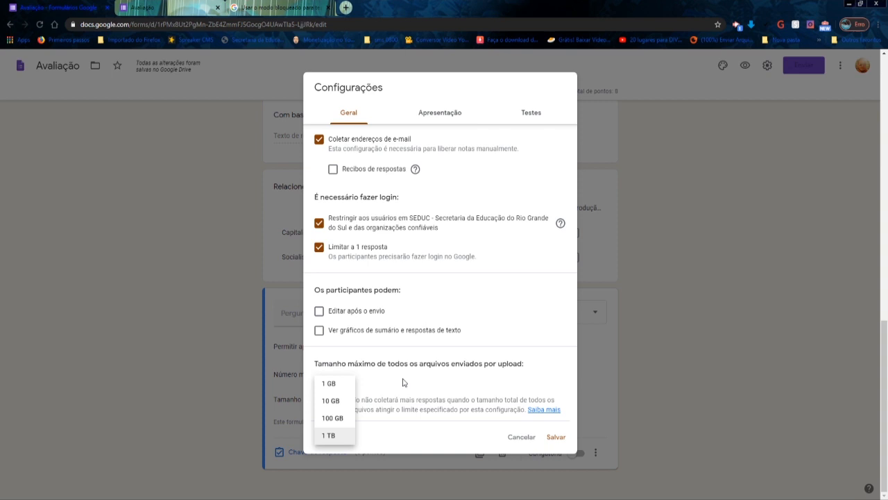
{"action": "left_click", "coordinate": [526, 439]}
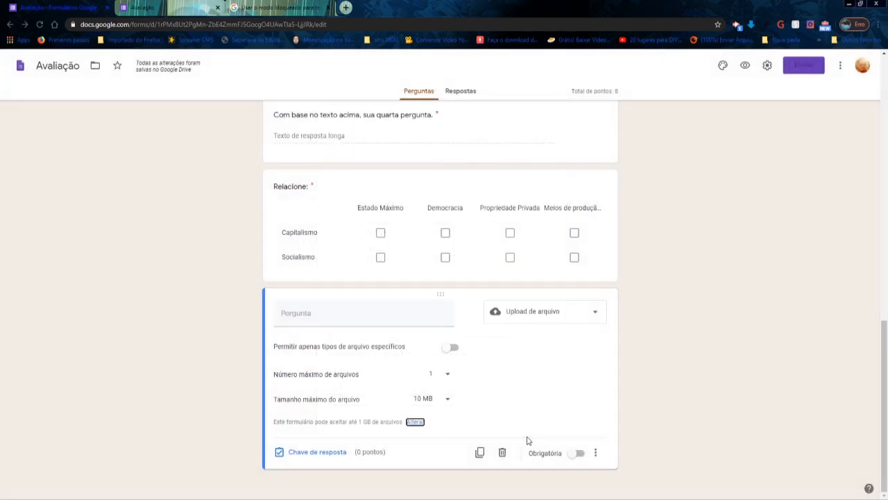
{"action": "left_click", "coordinate": [415, 423]}
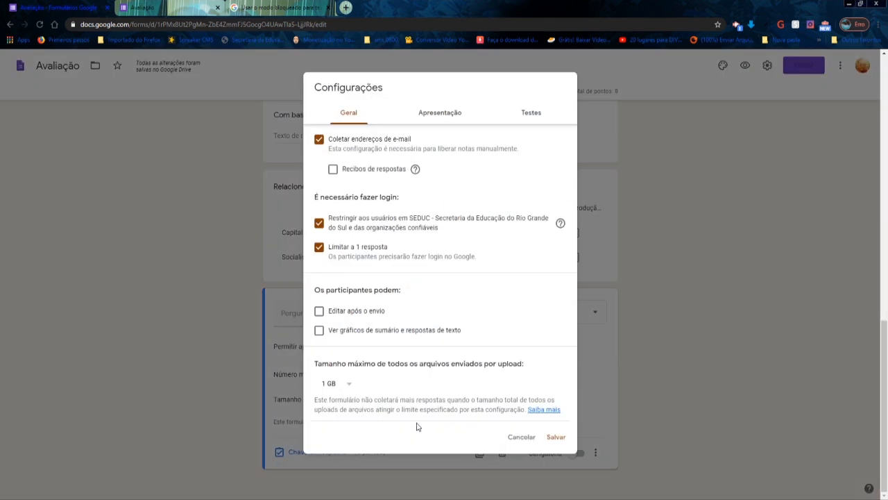
{"action": "left_click", "coordinate": [520, 437]}
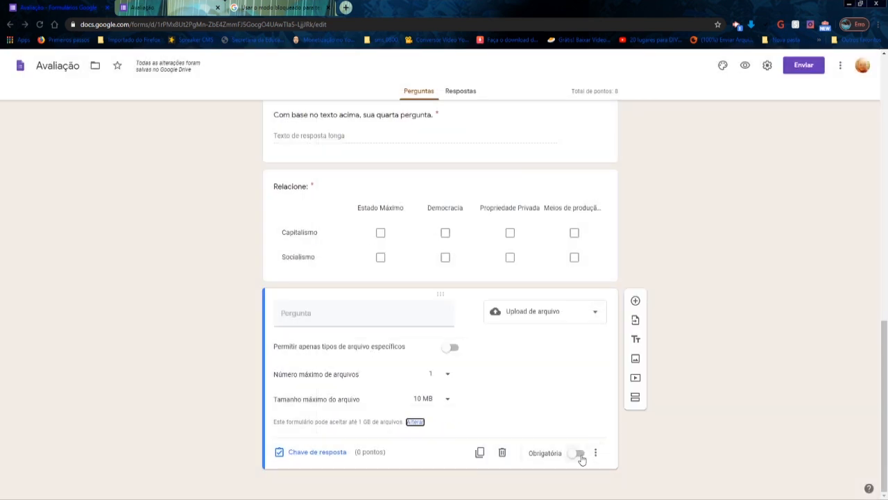
- Make the file upload question required and set its value to 1 point
{"action": "left_click", "coordinate": [580, 456]}
{"action": "left_click", "coordinate": [321, 455]}
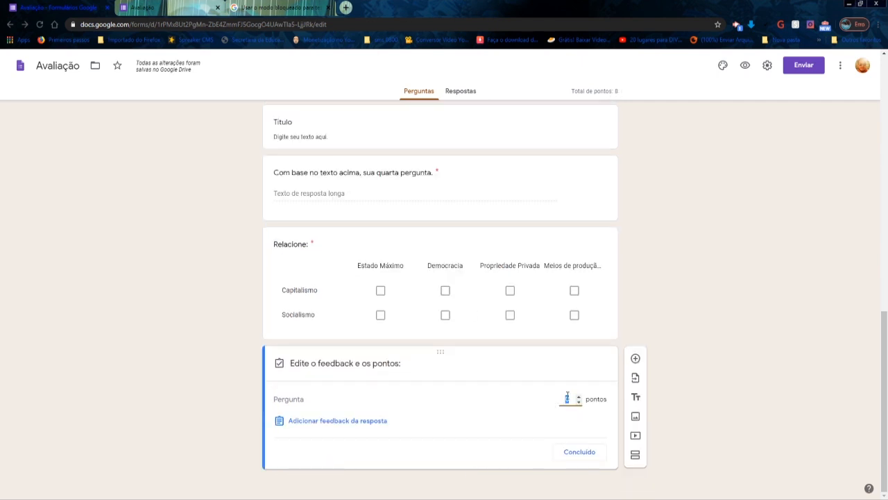
{"action": "left_click", "coordinate": [579, 399]}
{"action": "left_click", "coordinate": [587, 455]}
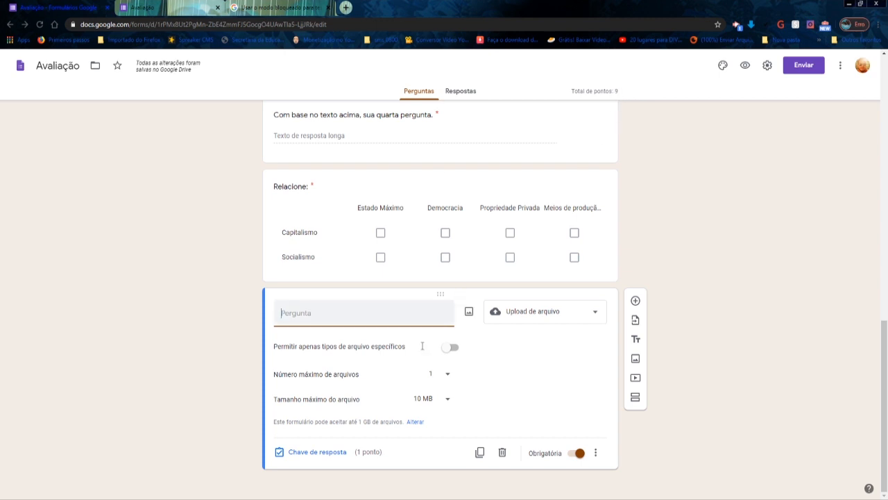
- Examine the answer feedback option in the upload question's answer key and close it without adding feedback
{"action": "left_click", "coordinate": [339, 450]}
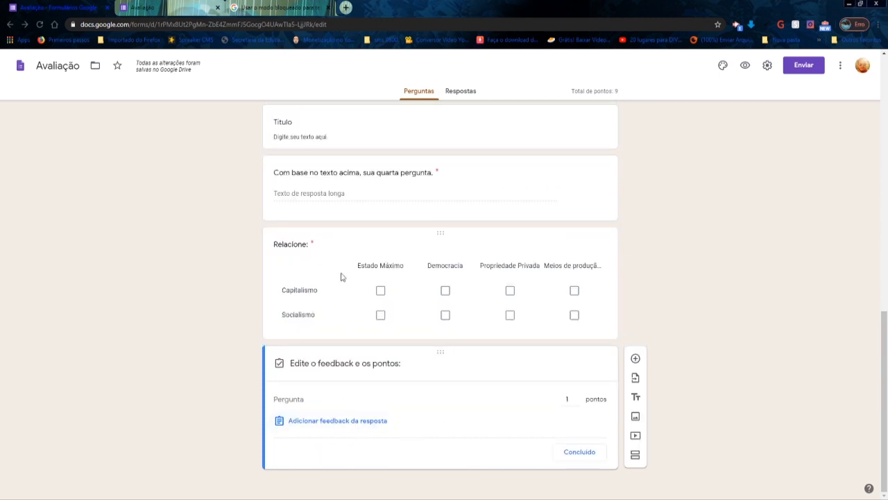
{"action": "left_click", "coordinate": [360, 217]}
{"action": "left_click", "coordinate": [317, 450]}
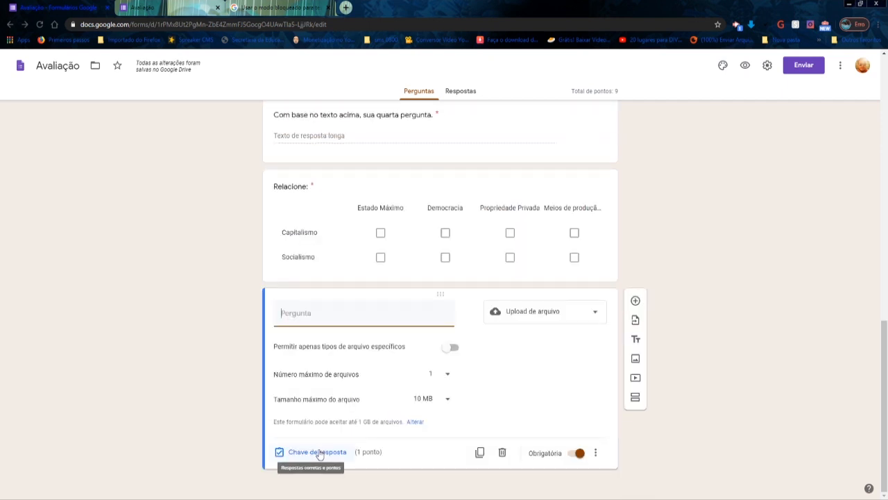
{"action": "left_click", "coordinate": [319, 452]}
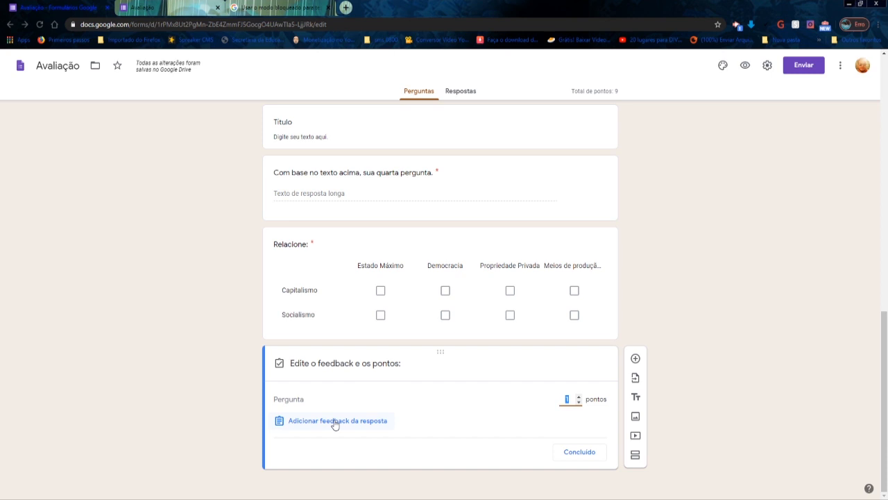
{"action": "left_click", "coordinate": [334, 422]}
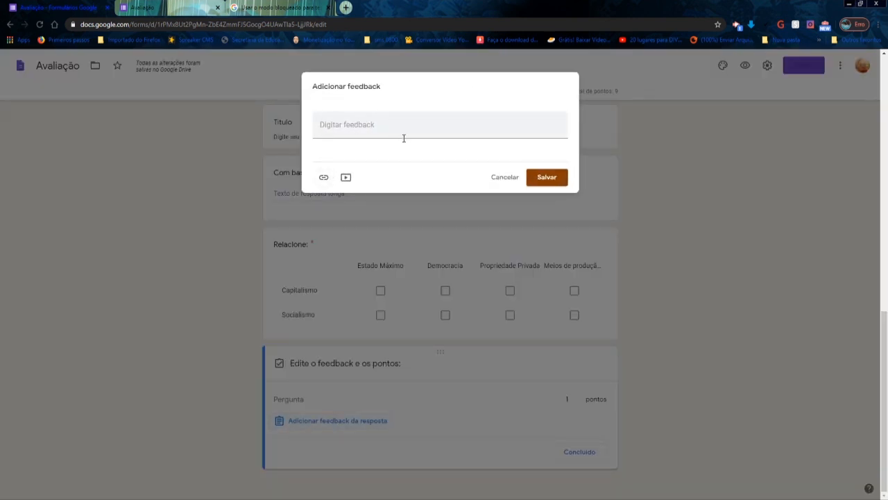
{"action": "left_click", "coordinate": [506, 179]}
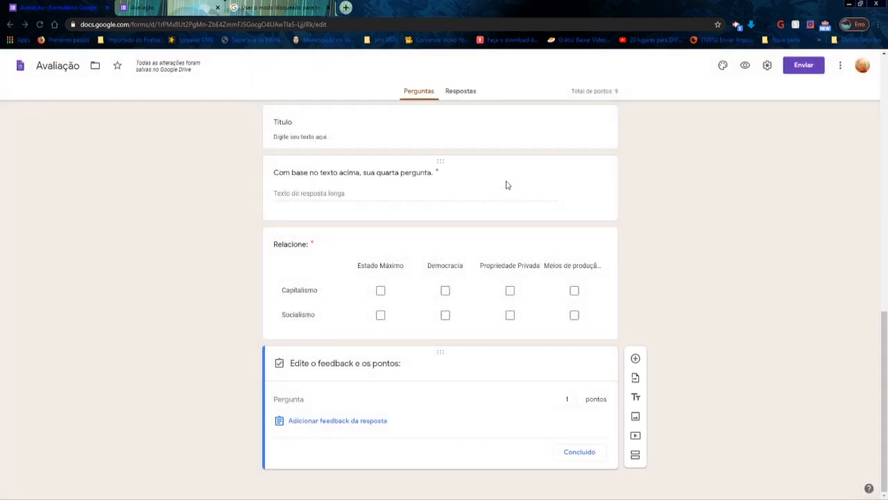
{"action": "left_click", "coordinate": [567, 452]}
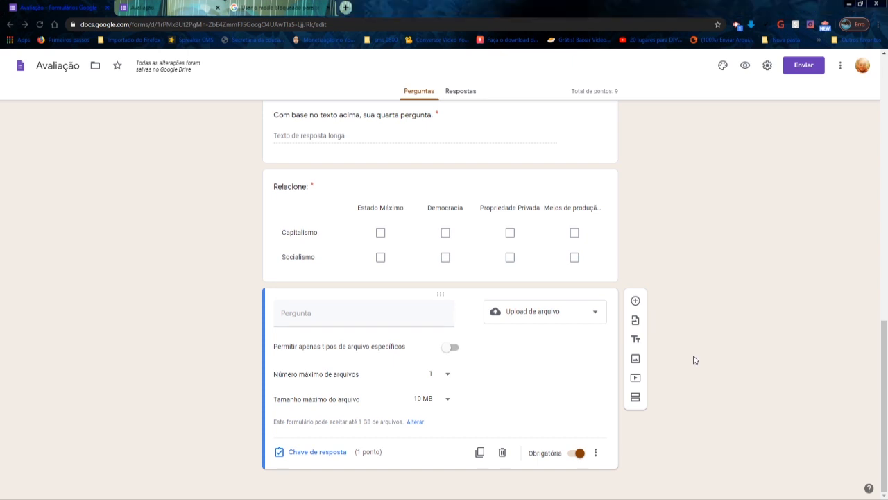
- Add a new blank multiple choice question below the file upload question
{"action": "left_click", "coordinate": [636, 301]}
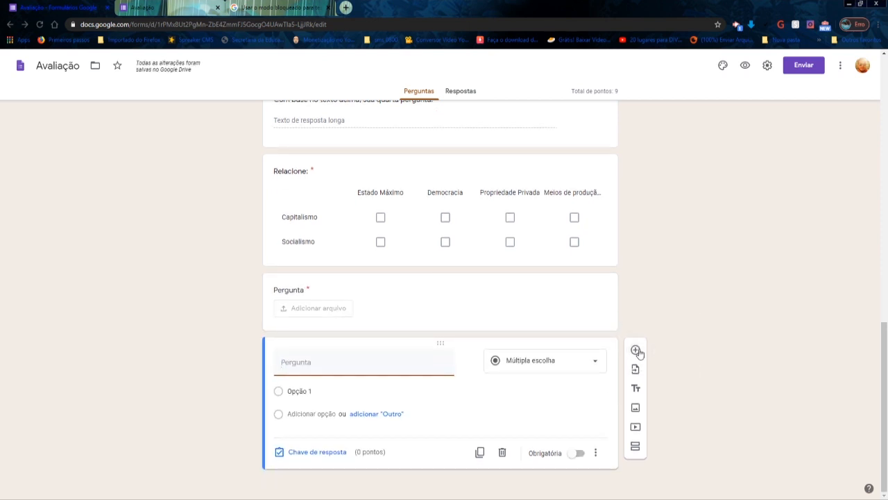
{"action": "left_click", "coordinate": [504, 455]}
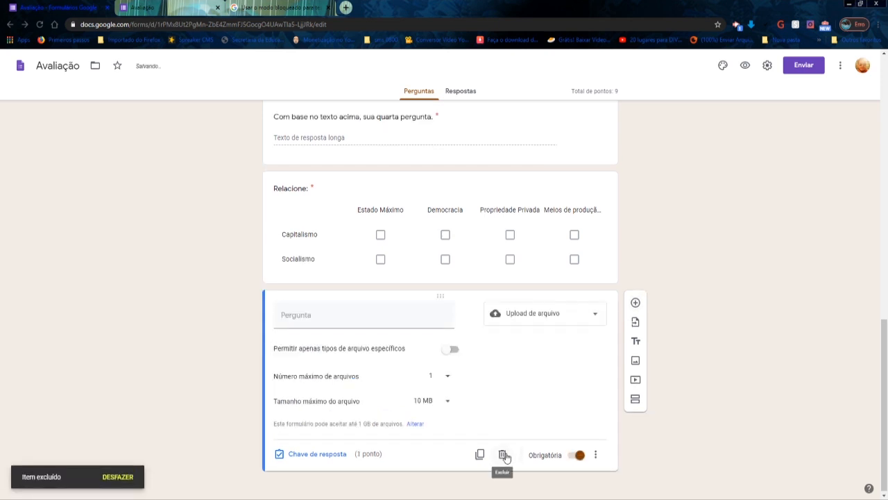
{"action": "left_click", "coordinate": [635, 303]}
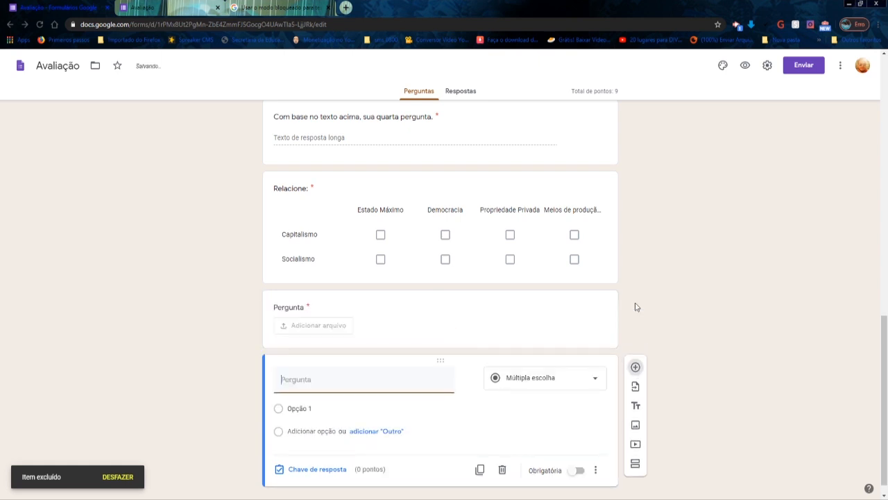
{"action": "scroll", "coordinate": [415, 372], "scroll_direction": "down", "scroll_amount": 1}
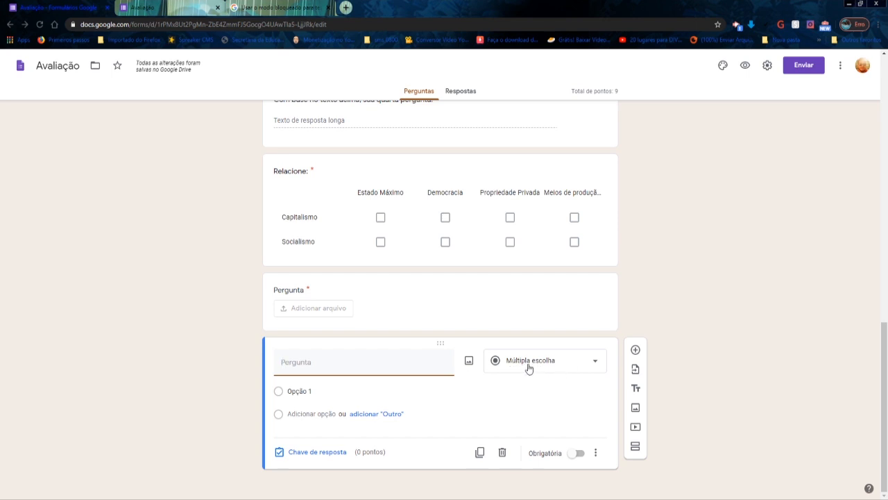
- Review the image sources available for the new question: upload, camera, URL, Fotos and Google Drive
{"action": "left_click", "coordinate": [469, 362]}
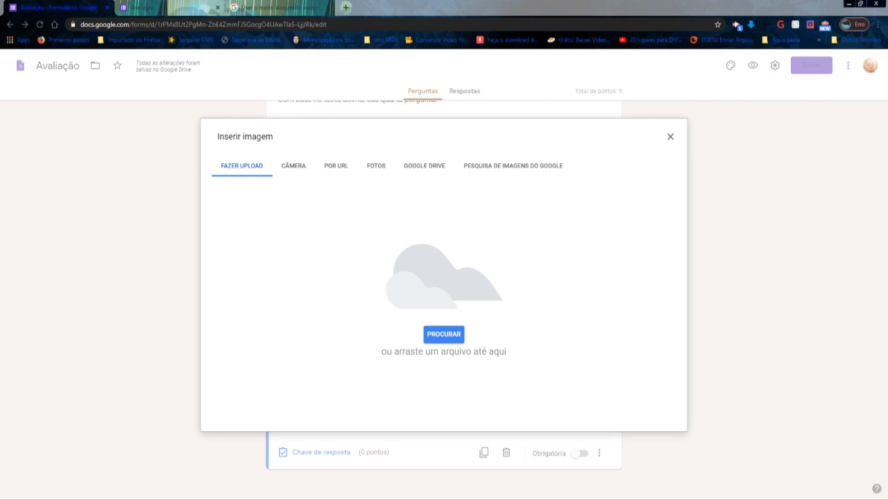
{"action": "left_click", "coordinate": [295, 166]}
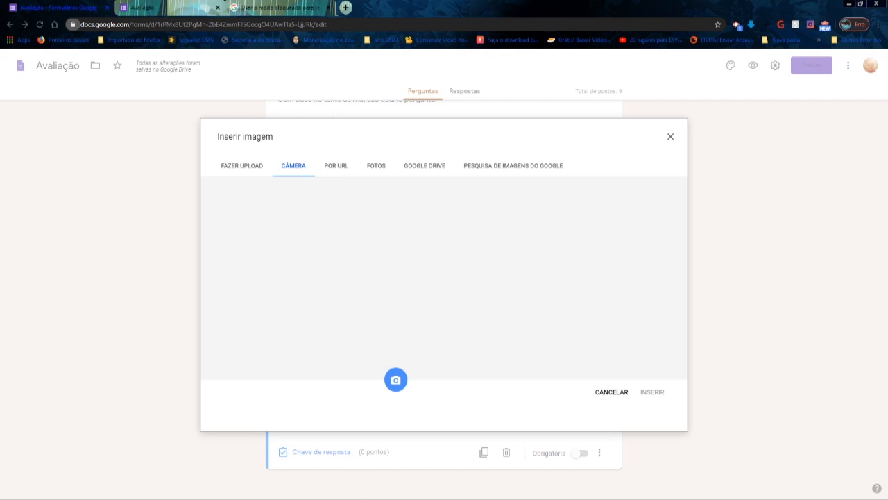
{"action": "left_click", "coordinate": [337, 168]}
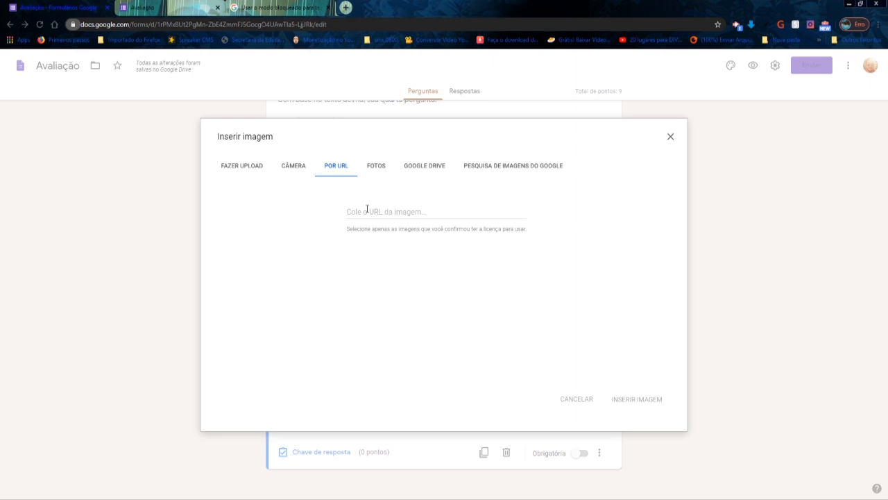
{"action": "left_click", "coordinate": [382, 171]}
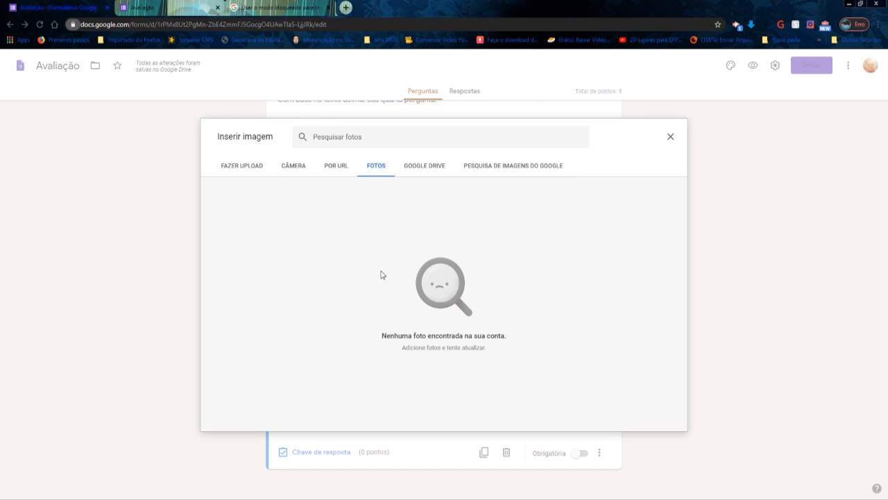
{"action": "left_click", "coordinate": [412, 167]}
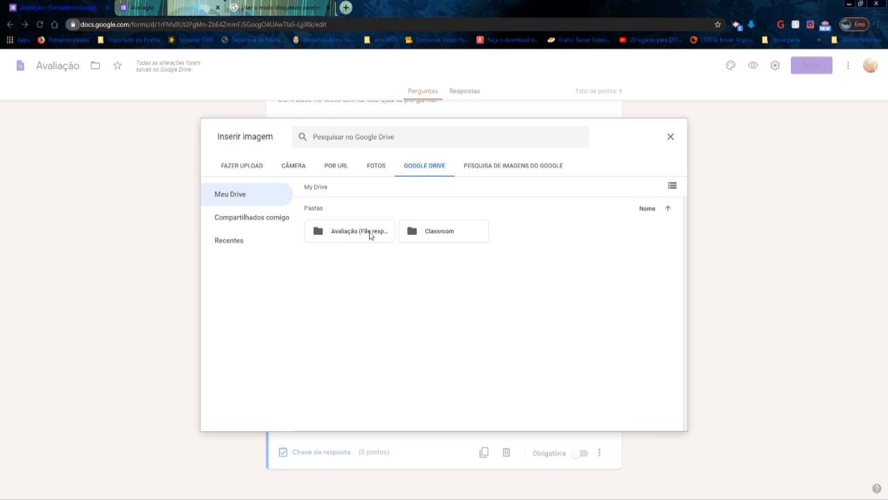
- Search Google images for "revolução russa" and insert the "100 anos Revolução Russa" speaker photo into the question
{"action": "left_click", "coordinate": [502, 171]}
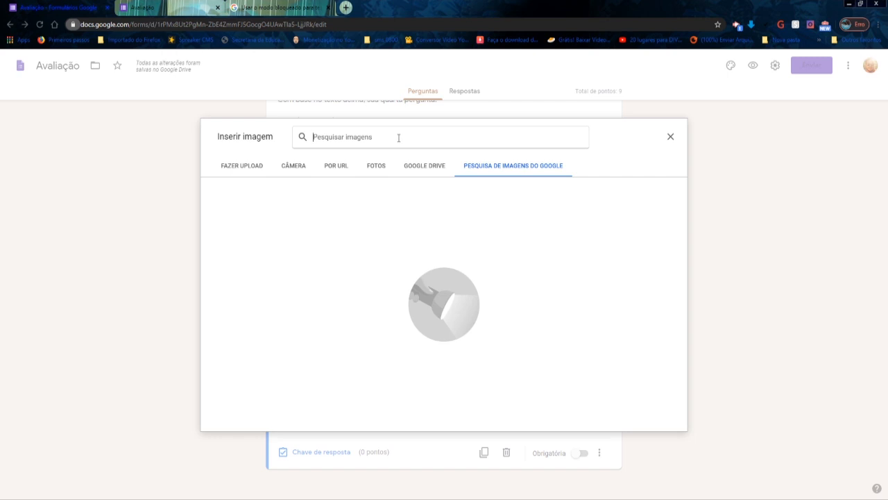
{"action": "type", "text": "revolução russ"}
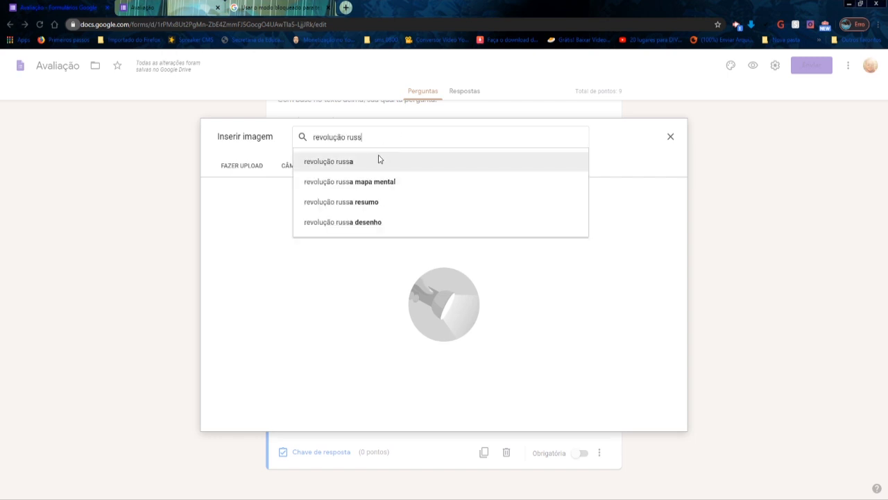
{"action": "left_click", "coordinate": [371, 161]}
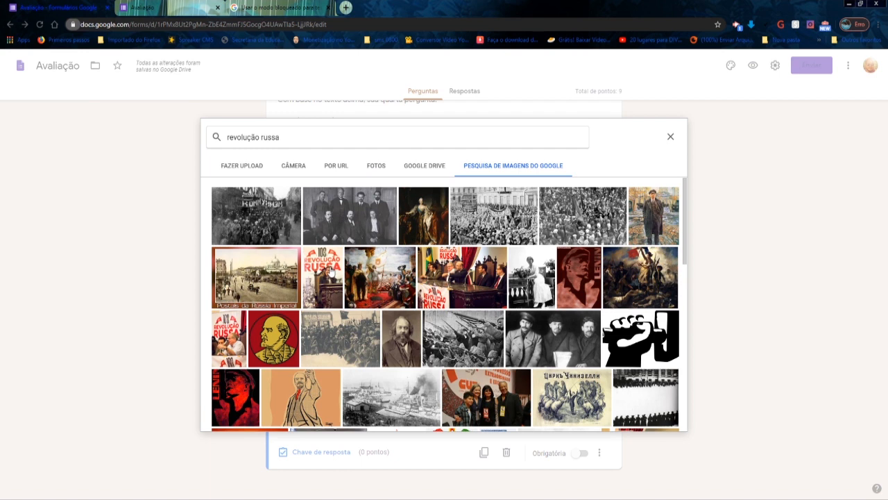
{"action": "left_click", "coordinate": [329, 273]}
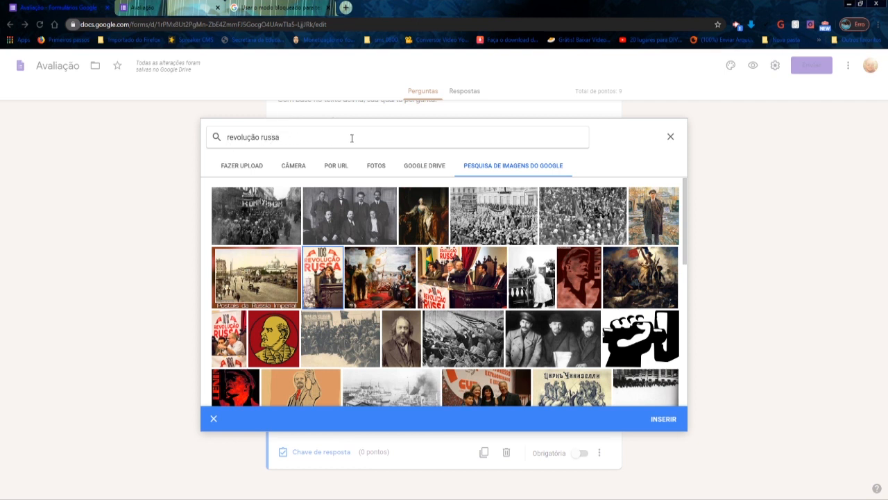
{"action": "left_click", "coordinate": [665, 421]}
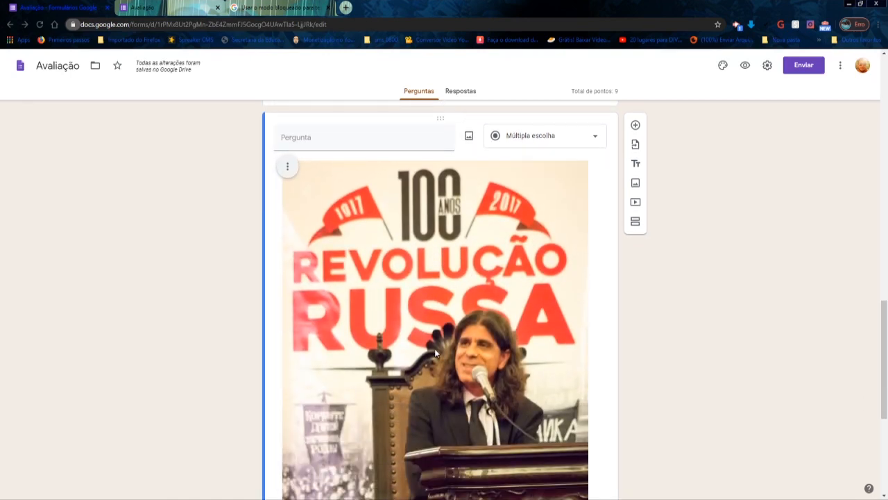
- Examine how much space the inserted image takes up between the question field and the answer options
{"action": "scroll", "coordinate": [434, 353], "scroll_direction": "down", "scroll_amount": 4}
{"action": "scroll", "coordinate": [435, 354], "scroll_direction": "up", "scroll_amount": 5}
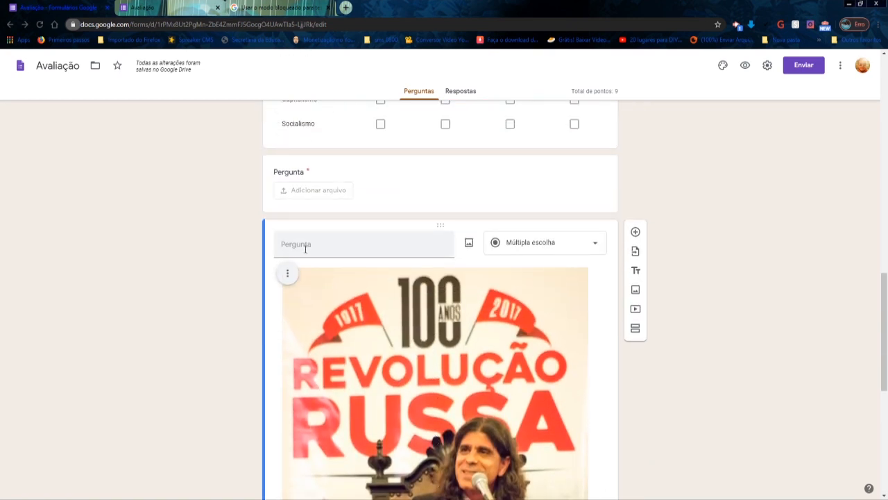
{"action": "scroll", "coordinate": [442, 253], "scroll_direction": "down", "scroll_amount": 3}
{"action": "scroll", "coordinate": [441, 253], "scroll_direction": "down", "scroll_amount": 2}
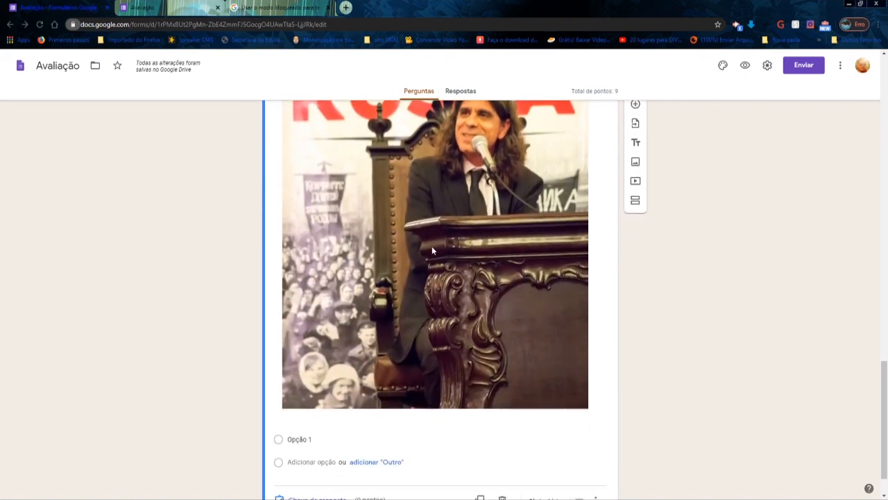
{"action": "scroll", "coordinate": [418, 232], "scroll_direction": "up", "scroll_amount": 3}
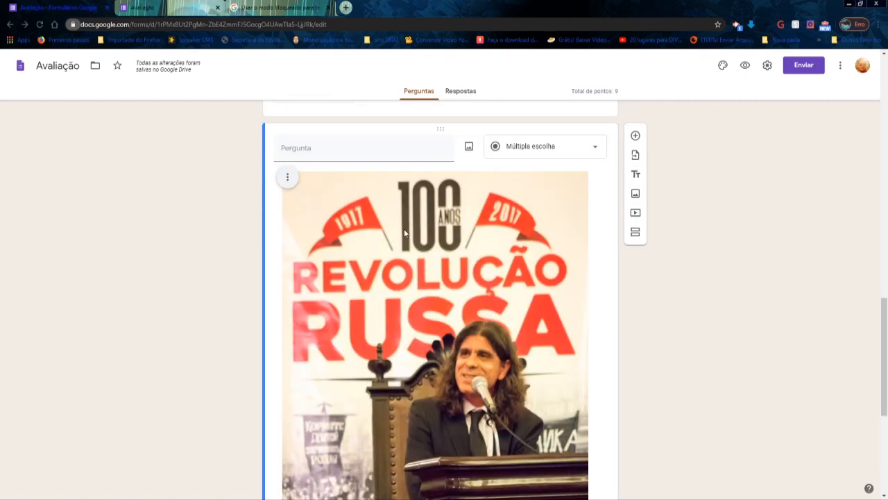
{"action": "scroll", "coordinate": [371, 260], "scroll_direction": "down", "scroll_amount": 5}
{"action": "scroll", "coordinate": [366, 250], "scroll_direction": "up", "scroll_amount": 3}
- Shrink the question's Revolução Russa image to a bit less than a third of its inserted width, keeping its proportions
{"action": "middle_click", "coordinate": [366, 251]}
{"action": "scroll", "coordinate": [349, 174], "scroll_direction": "up", "scroll_amount": 8}
{"action": "scroll", "coordinate": [347, 347], "scroll_direction": "down", "scroll_amount": 10}
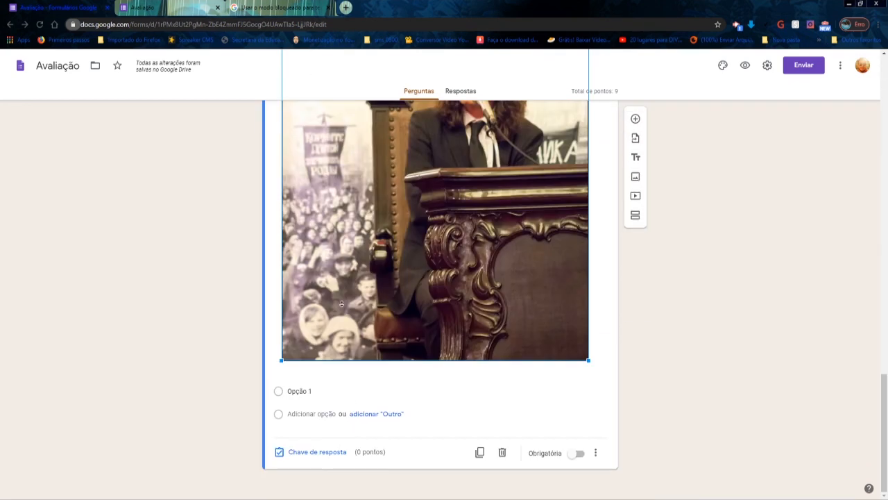
{"action": "scroll", "coordinate": [365, 263], "scroll_direction": "up", "scroll_amount": 3}
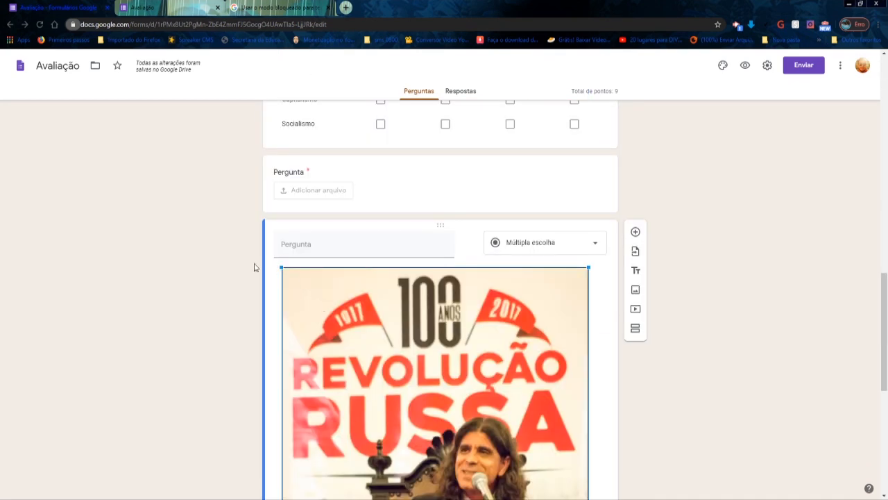
{"action": "scroll", "coordinate": [444, 255], "scroll_direction": "down", "scroll_amount": 1}
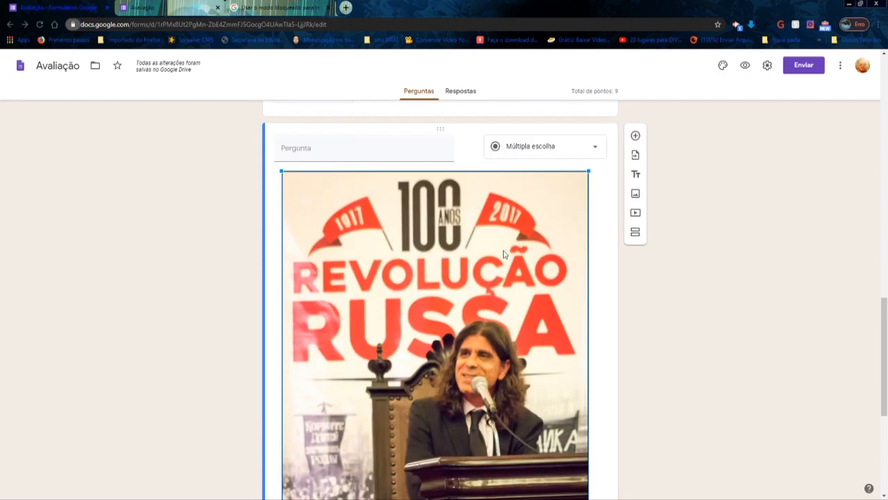
{"action": "scroll", "coordinate": [504, 254], "scroll_direction": "down", "scroll_amount": 4}
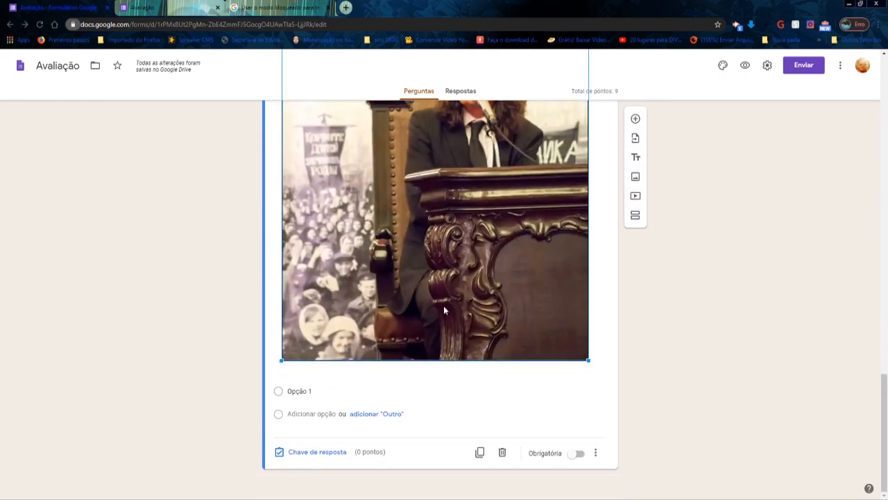
{"action": "scroll", "coordinate": [506, 252], "scroll_direction": "up", "scroll_amount": 5}
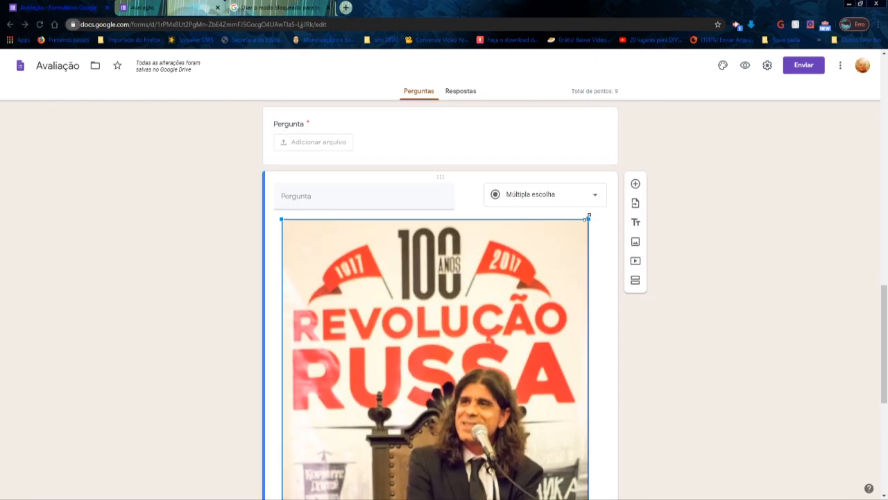
{"action": "left_click_drag", "start_coordinate": [587, 218], "coordinate": [437, 448]}
{"action": "left_click_drag", "start_coordinate": [436, 217], "coordinate": [379, 331]}
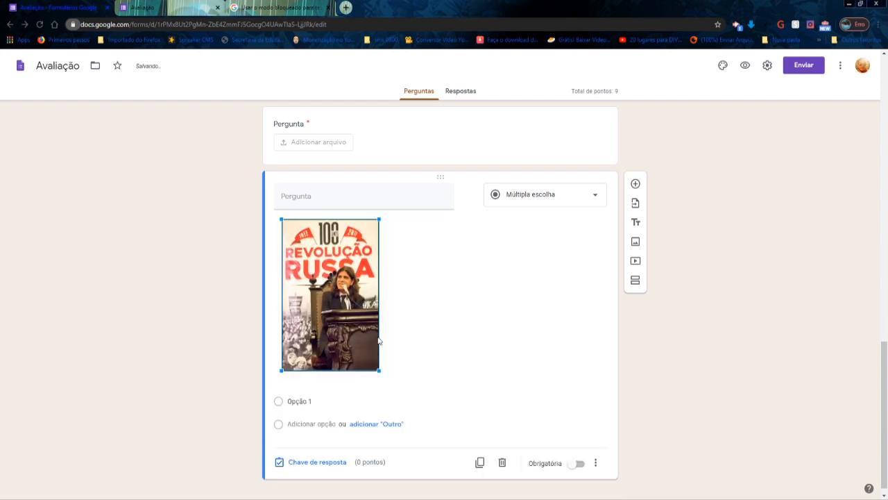
{"action": "left_click_drag", "start_coordinate": [379, 370], "coordinate": [350, 330]}
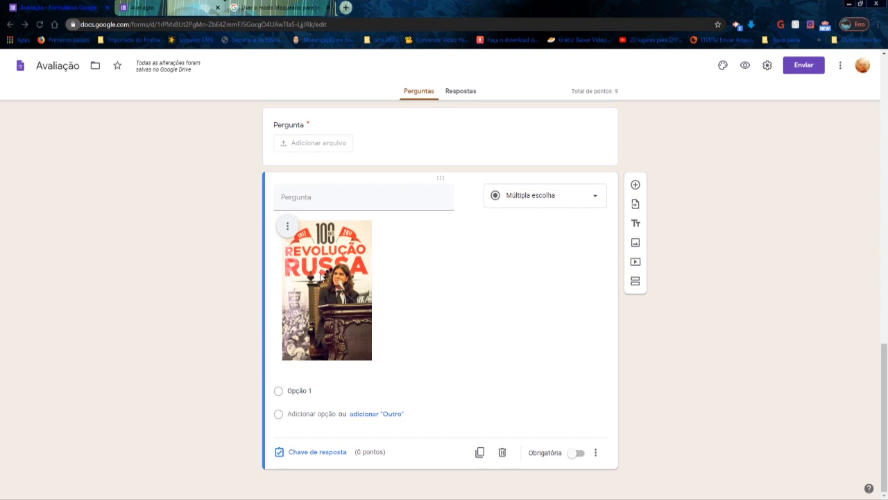
- Align the question's image to the centre and check its remaining options, including adding a caption, without applying them
{"action": "left_click", "coordinate": [288, 229]}
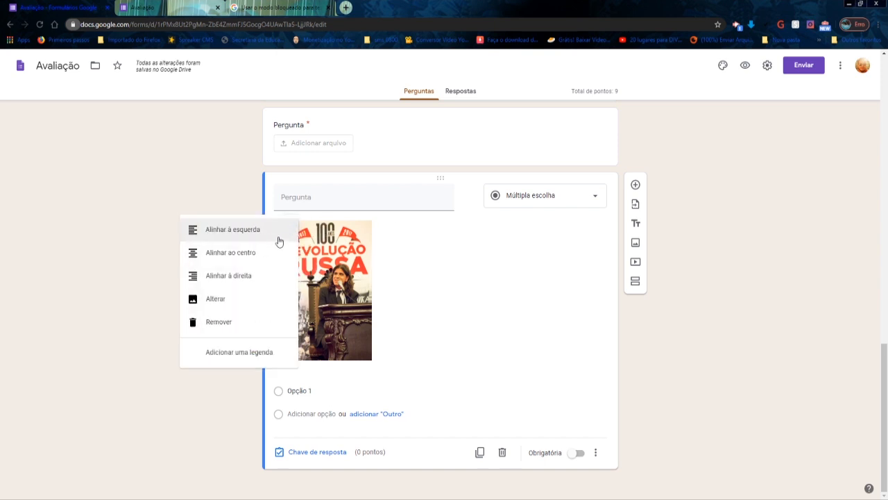
{"action": "left_click", "coordinate": [255, 254]}
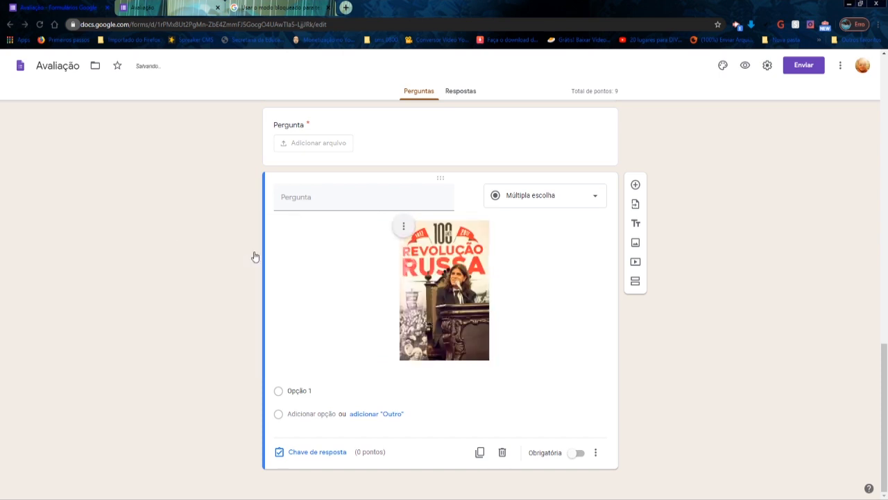
{"action": "left_click", "coordinate": [403, 229]}
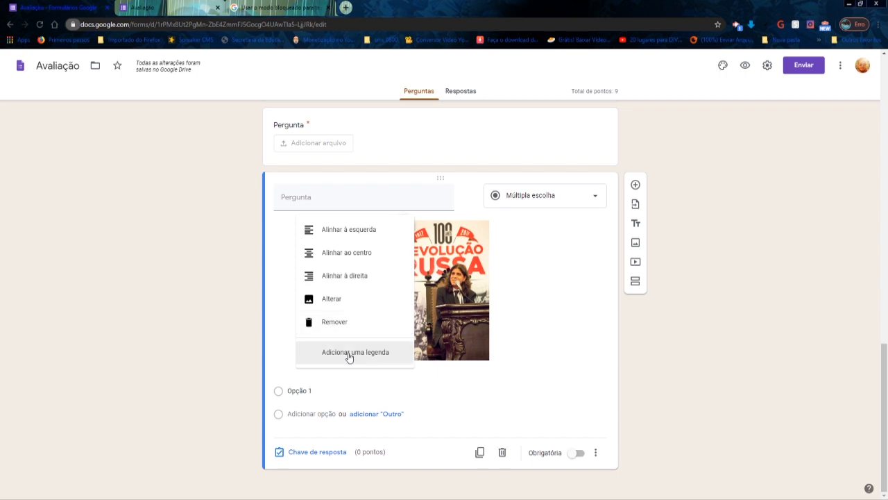
{"action": "left_click", "coordinate": [564, 283]}
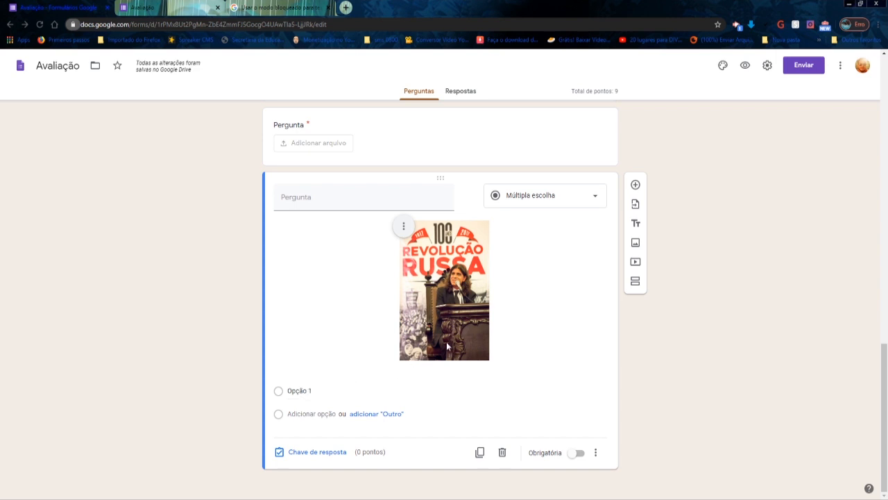
- Switch the image question to short answer and finally to Grade da caixa de seleção, requiring a response in each row
{"action": "left_click", "coordinate": [601, 200]}
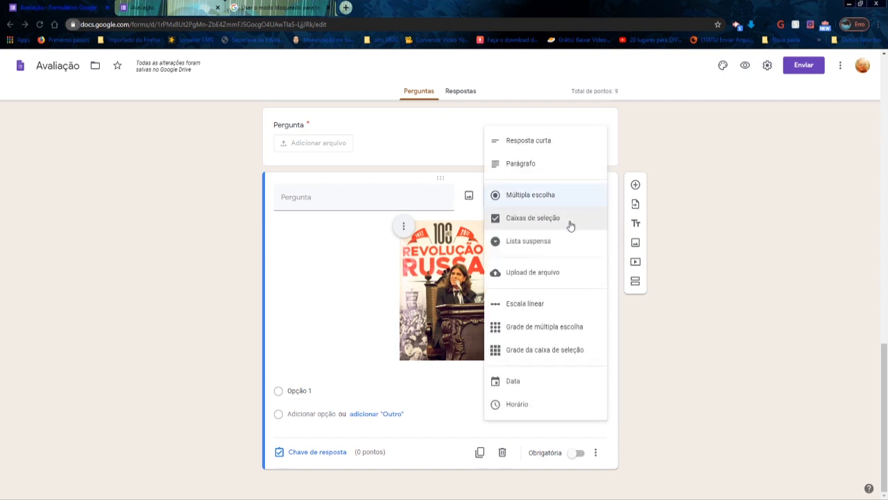
{"action": "left_click", "coordinate": [571, 147]}
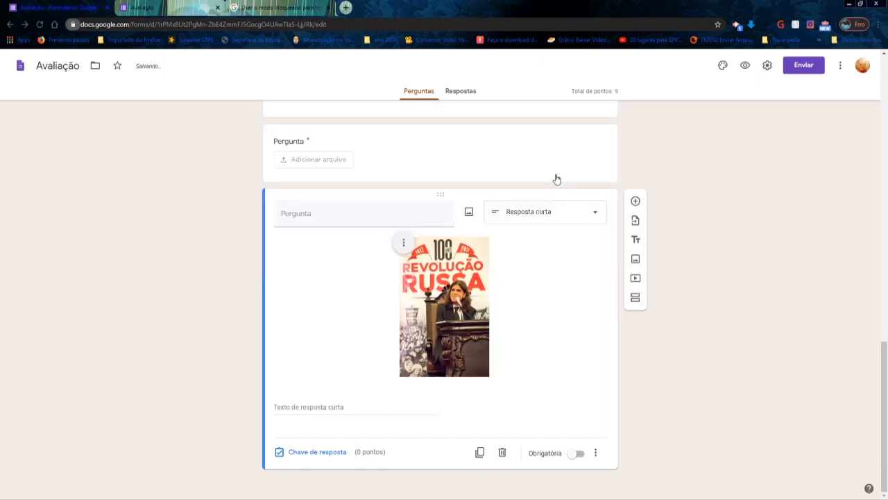
{"action": "left_click", "coordinate": [595, 216]}
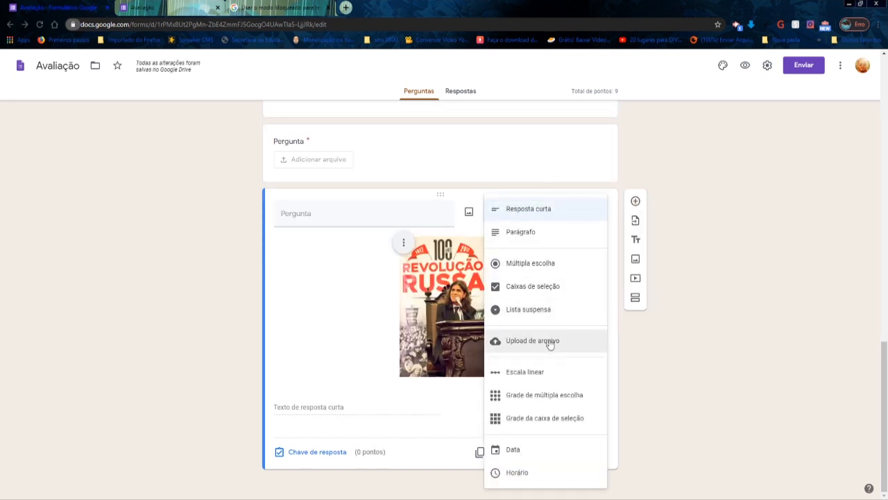
{"action": "left_click", "coordinate": [542, 418]}
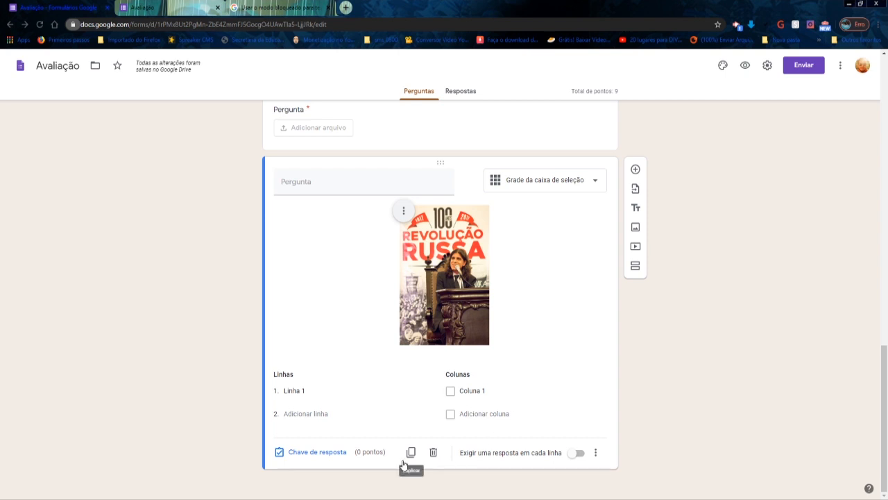
{"action": "left_click", "coordinate": [579, 453]}
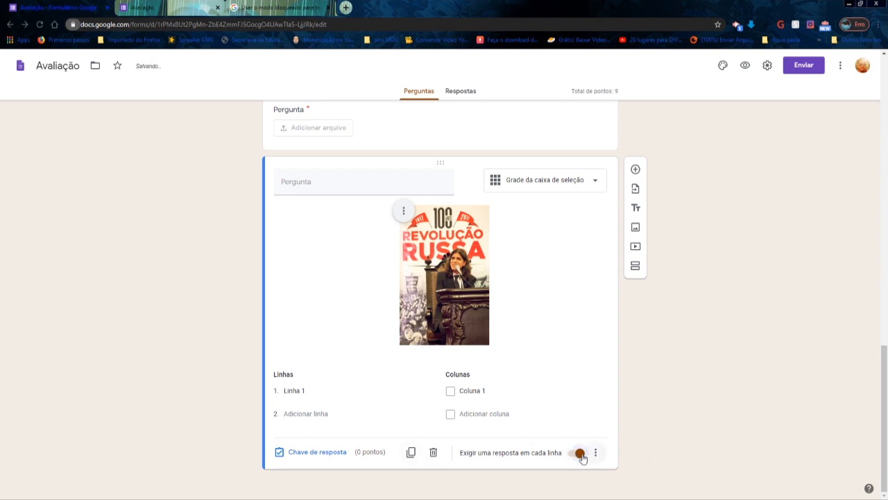
- In the grid question's answer key, mark Coluna 1 as correct for Linha 1 and assign the row 1 point
{"action": "left_click", "coordinate": [341, 452]}
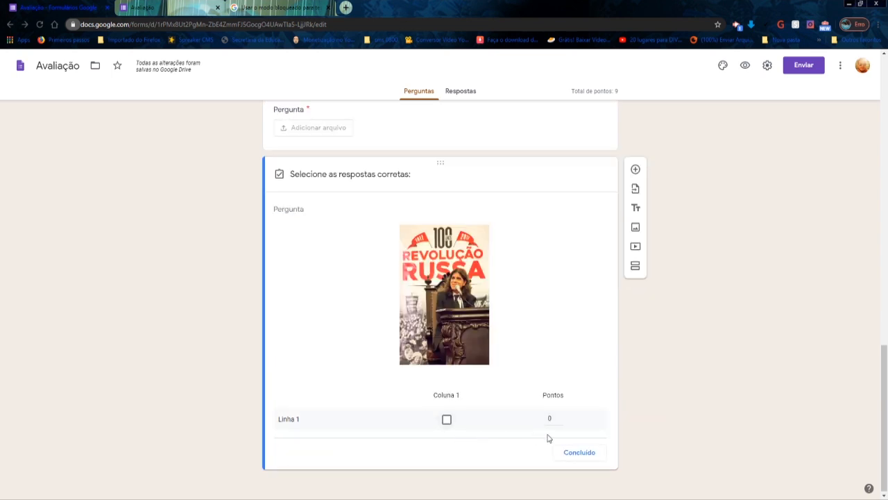
{"action": "left_click", "coordinate": [559, 415]}
{"action": "left_click", "coordinate": [447, 419]}
{"action": "left_click", "coordinate": [579, 452]}
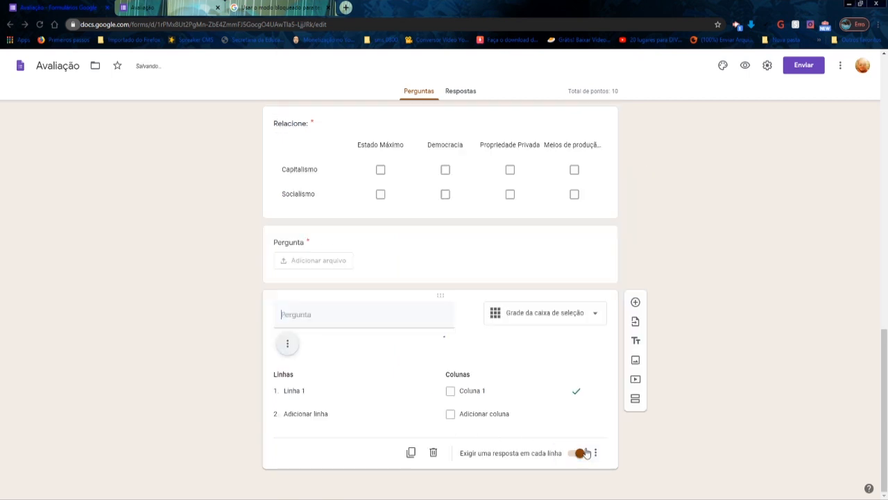
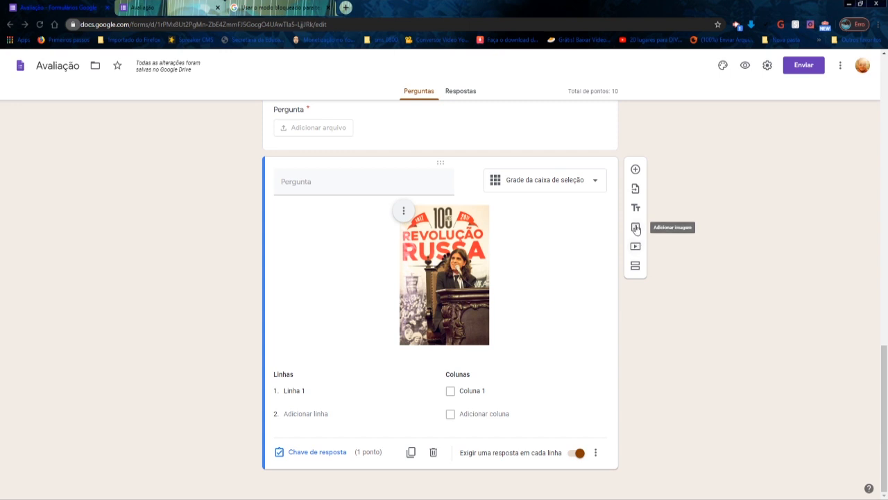
- Add the História Live Stream image for Turma 6º below the grid question by uploading it from the computer
{"action": "left_click", "coordinate": [635, 228]}
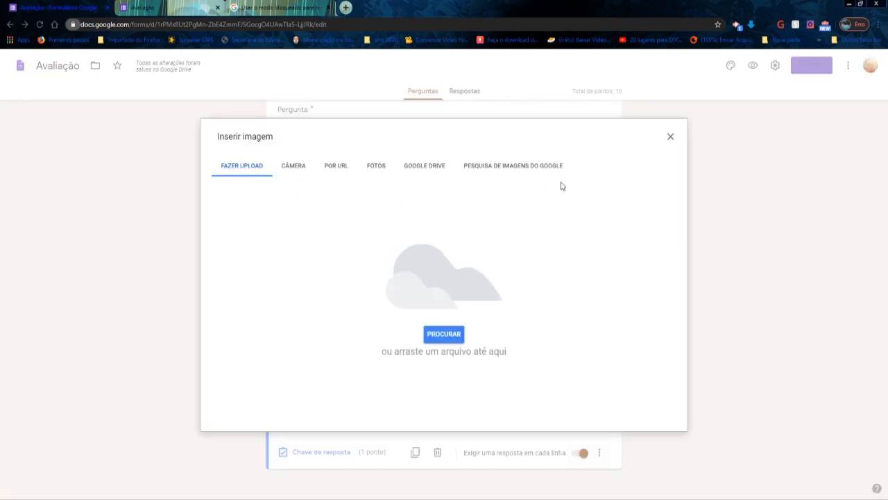
{"action": "left_click", "coordinate": [509, 170]}
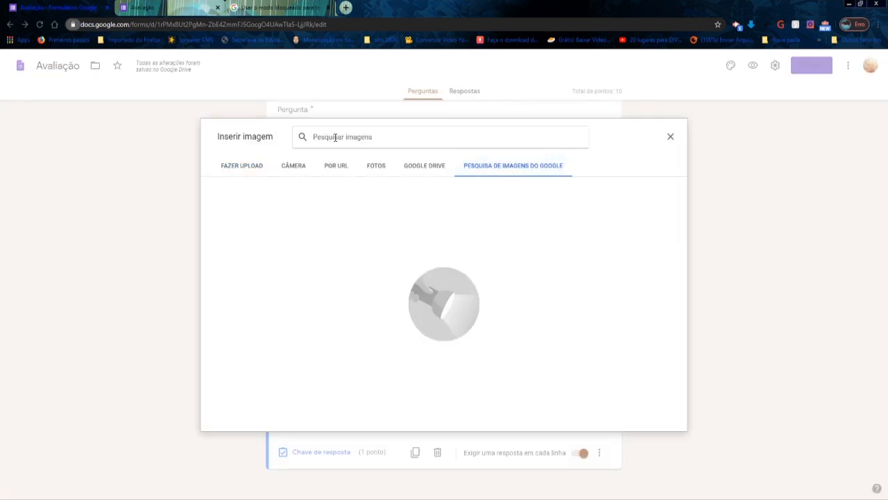
{"action": "left_click", "coordinate": [244, 170]}
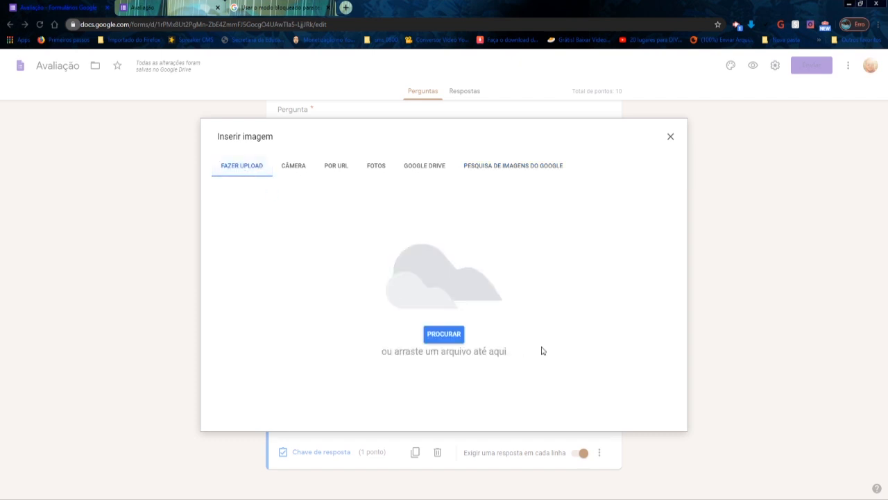
{"action": "left_click", "coordinate": [444, 333]}
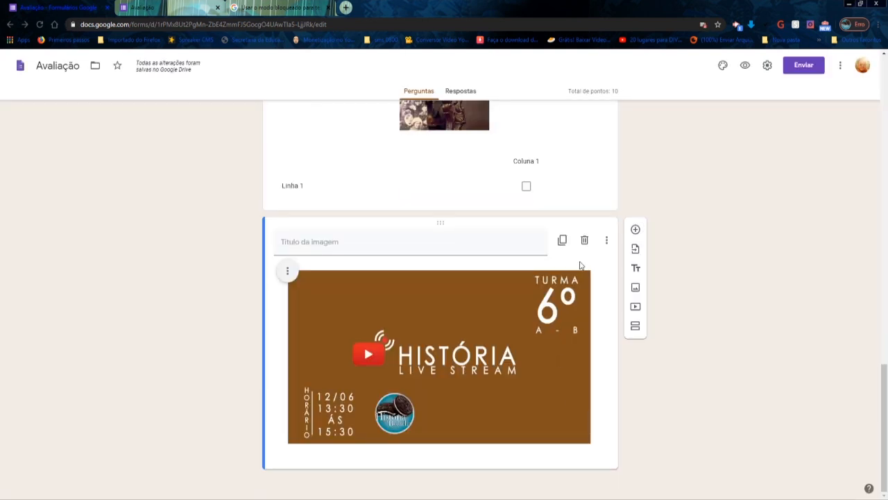
- Begin adding a video, search YouTube for Revolução Russa, and browse the results, highlighting the first one without inserting it
{"action": "left_click", "coordinate": [637, 308]}
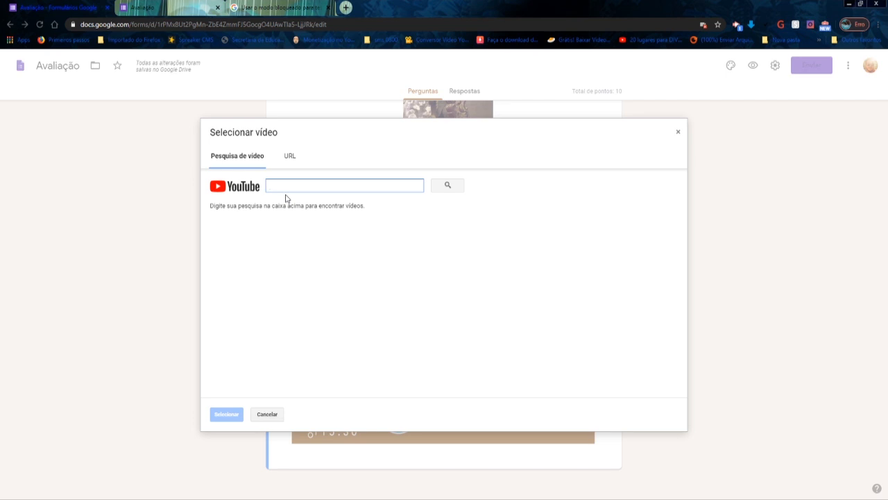
{"action": "left_click", "coordinate": [290, 157]}
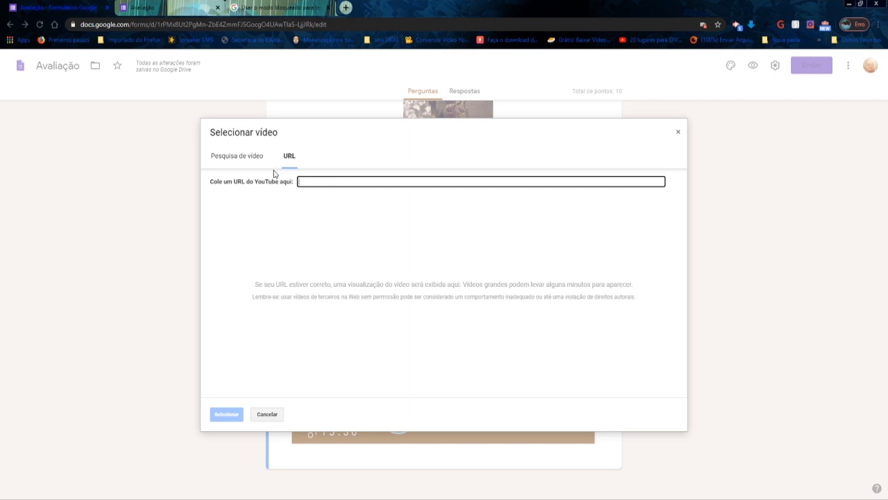
{"action": "left_click", "coordinate": [253, 159]}
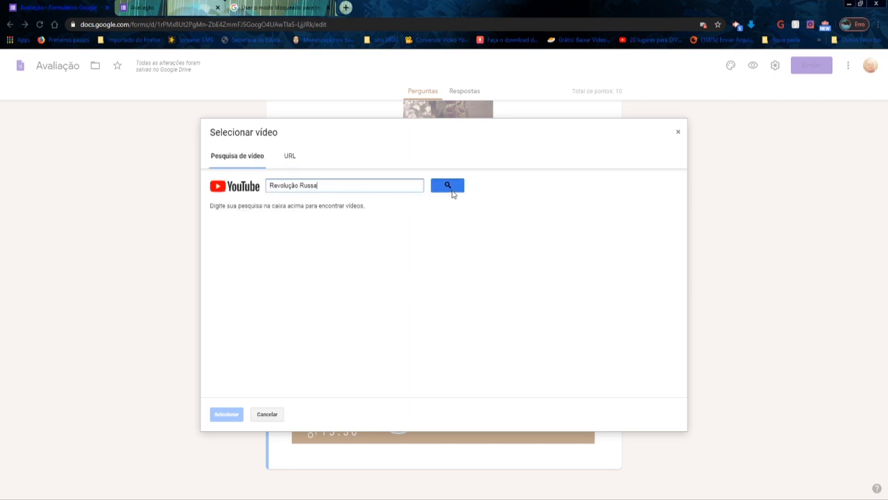
{"action": "left_click", "coordinate": [451, 191]}
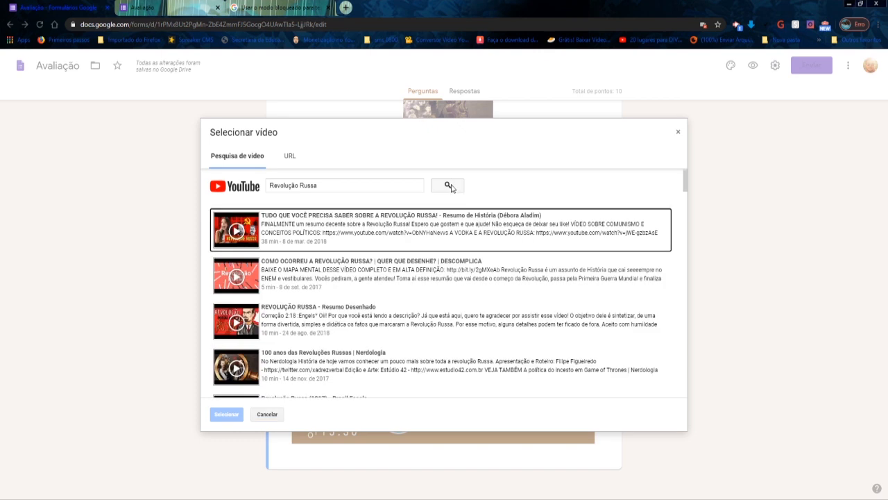
{"action": "scroll", "coordinate": [417, 258], "scroll_direction": "down", "scroll_amount": 3}
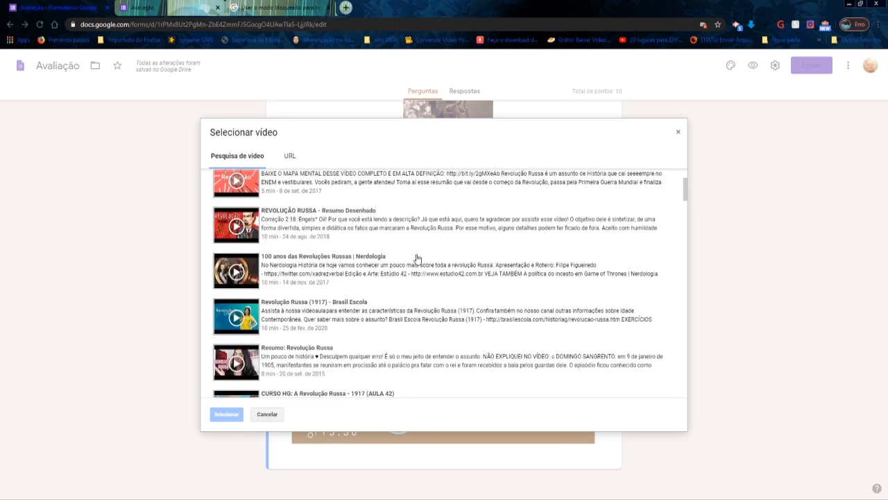
{"action": "scroll", "coordinate": [416, 258], "scroll_direction": "up", "scroll_amount": 3}
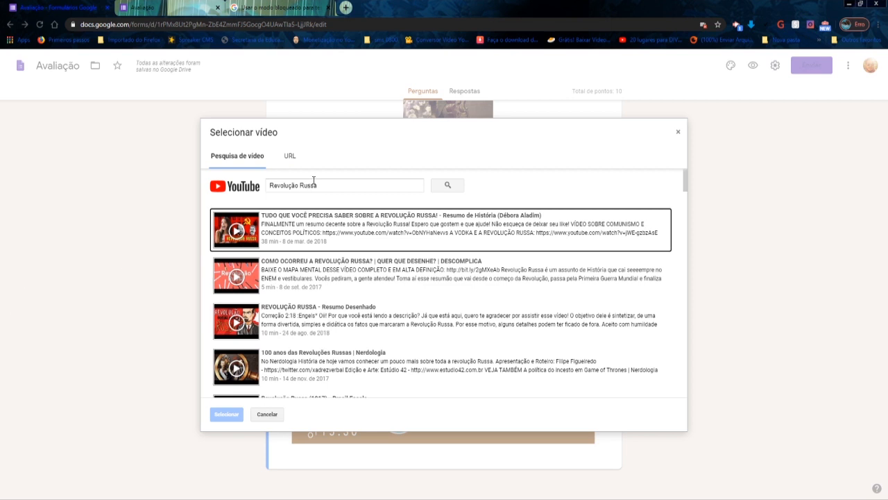
{"action": "left_click", "coordinate": [308, 221]}
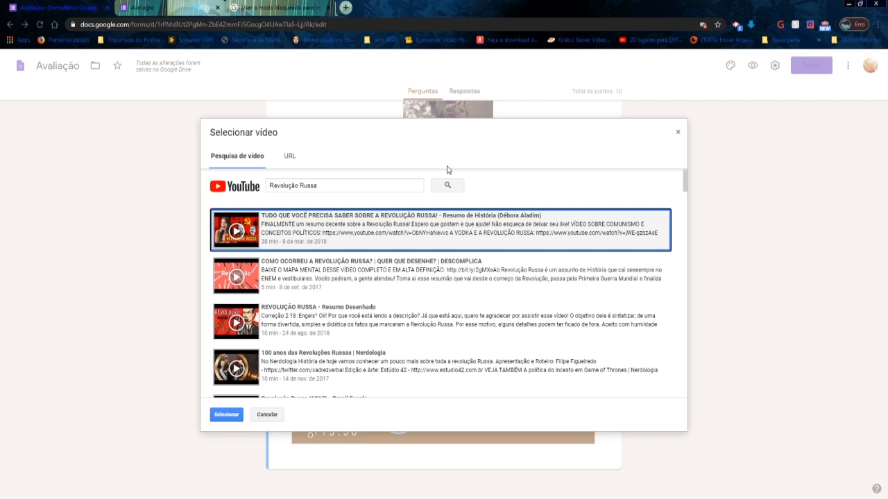
- Copy the YouTube URL of the A FORMAÇÃO DO TERRITÓRIO BRASILEIRO lesson and insert that video into the form by URL
{"action": "left_click", "coordinate": [292, 158]}
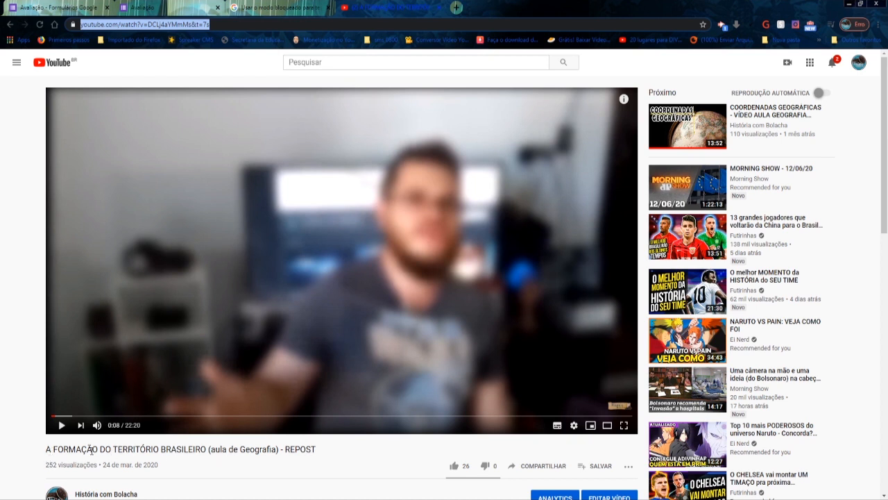
{"action": "triple_click", "coordinate": [131, 26]}
{"action": "triple_click", "coordinate": [130, 26]}
{"action": "key", "text": "ctrl+c"}
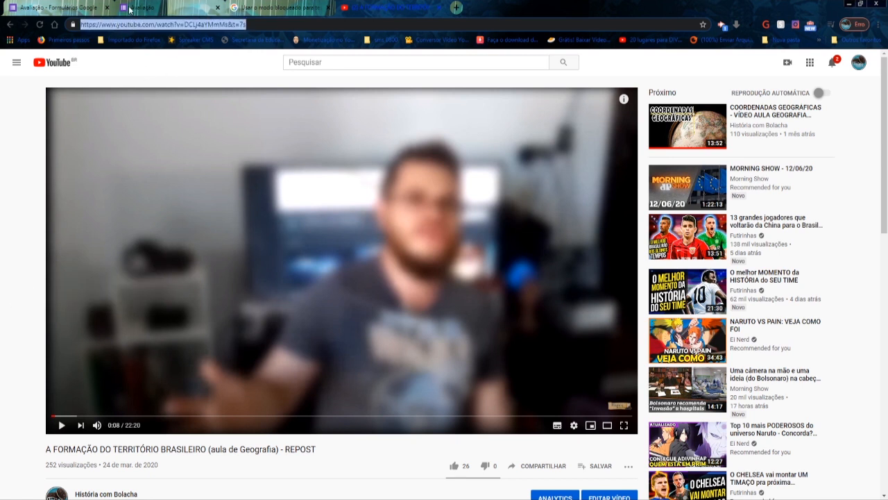
{"action": "left_click", "coordinate": [151, 6]}
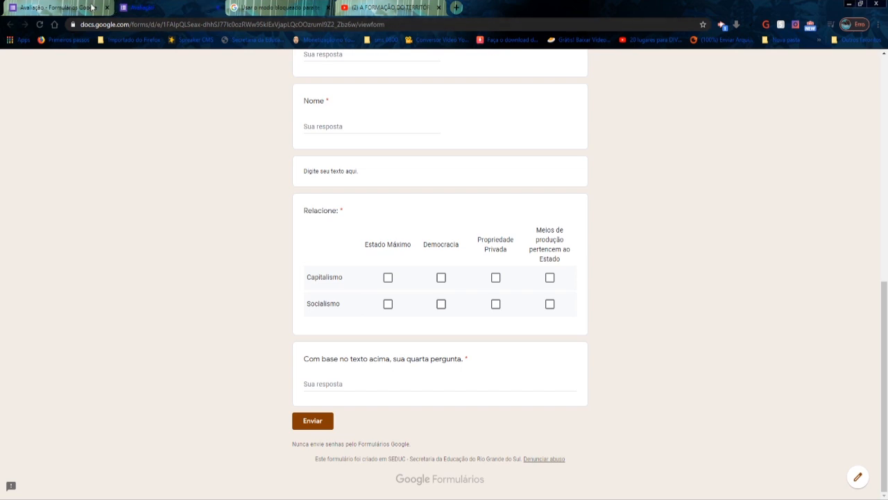
{"action": "left_click", "coordinate": [132, 7]}
{"action": "key", "text": "ctrl+v"}
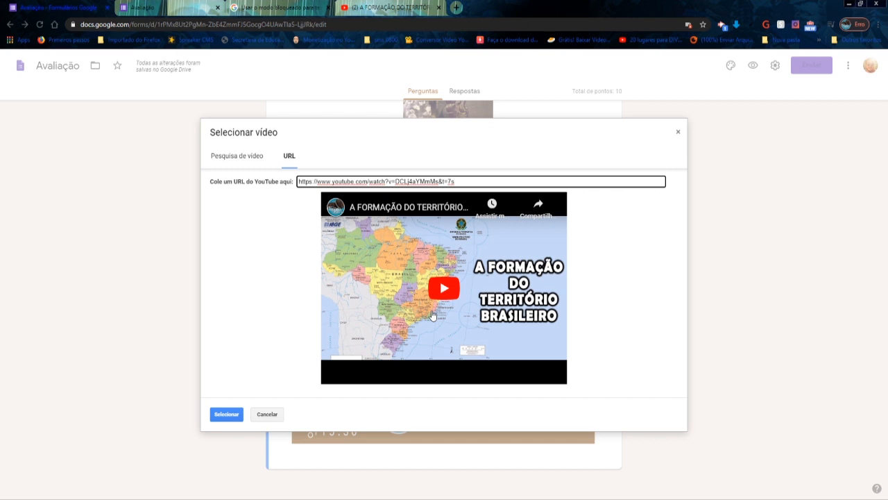
{"action": "left_click", "coordinate": [231, 415]}
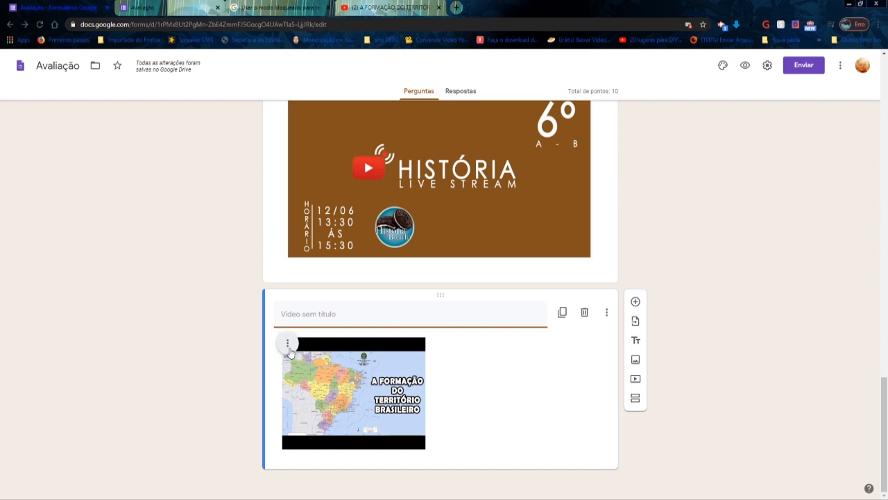
- Centre the inserted video and enlarge it to nearly the full width of its card, leaving its title blank
{"action": "left_click", "coordinate": [287, 343]}
{"action": "left_click", "coordinate": [258, 370]}
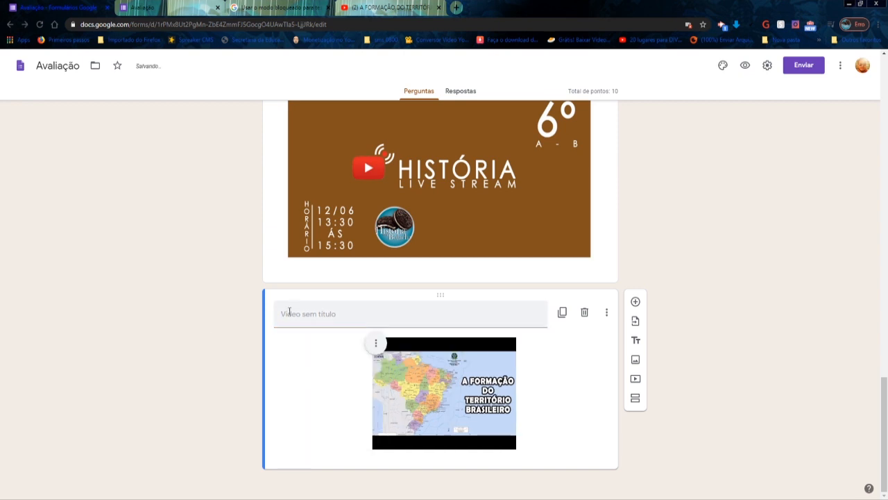
{"action": "left_click", "coordinate": [516, 448]}
{"action": "left_click_drag", "start_coordinate": [516, 448], "coordinate": [576, 496]}
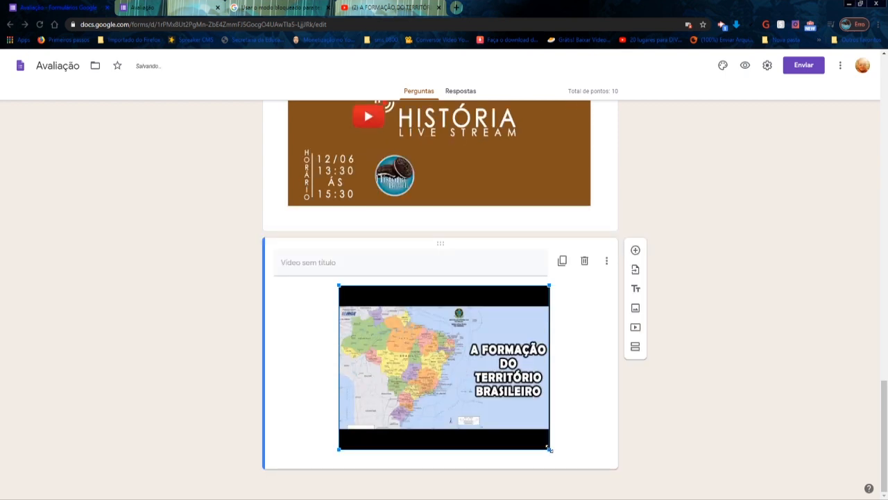
{"action": "left_click_drag", "start_coordinate": [579, 448], "coordinate": [613, 497]}
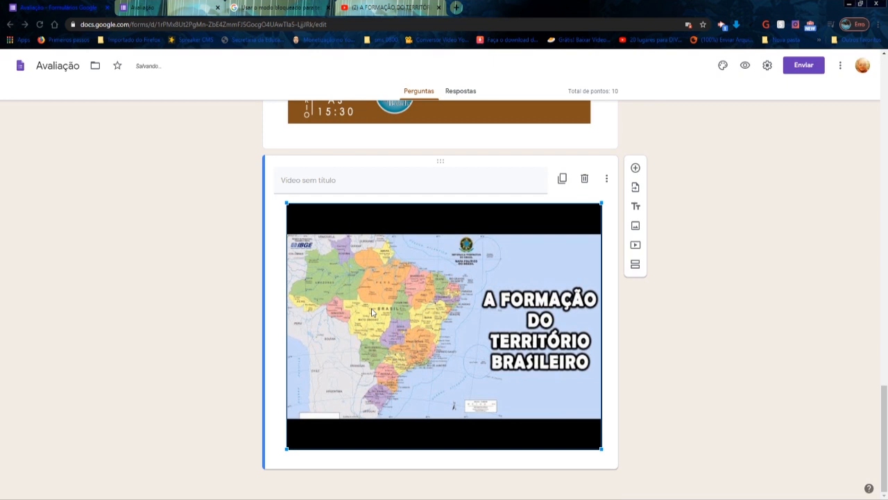
{"action": "left_click", "coordinate": [294, 181]}
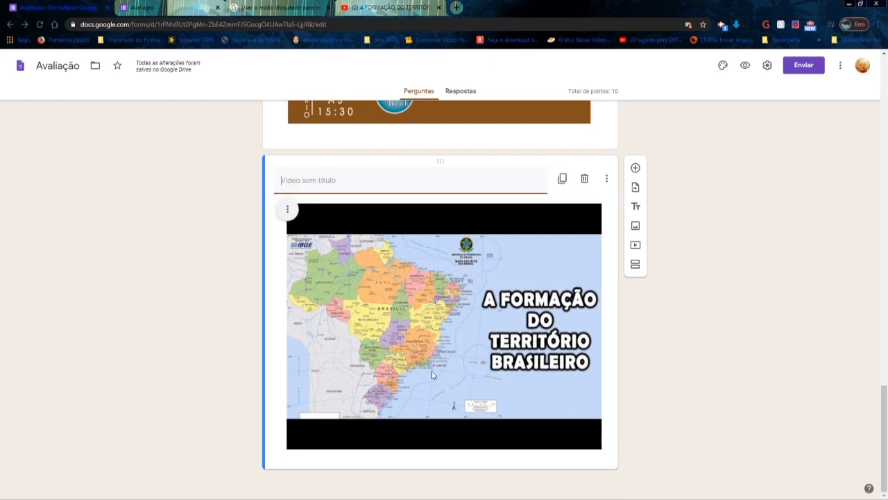
{"action": "left_click", "coordinate": [444, 482]}
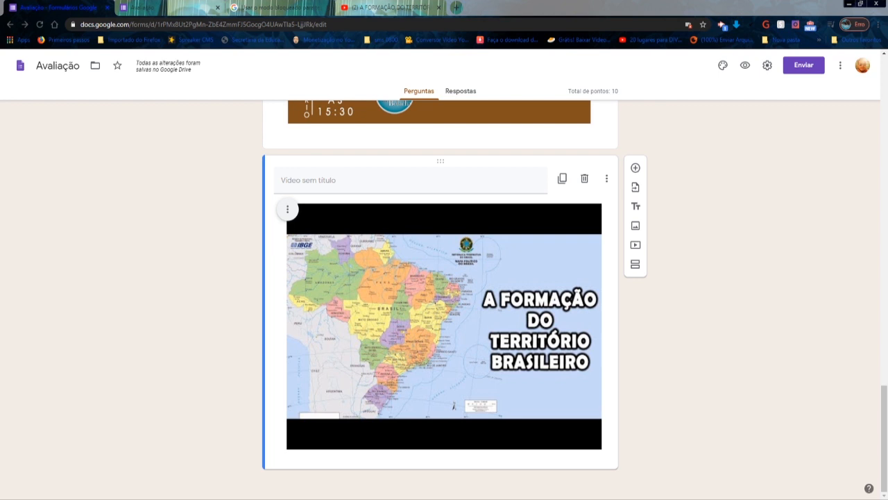
- Add a new section after the video and delete that section again
{"action": "left_click", "coordinate": [635, 264]}
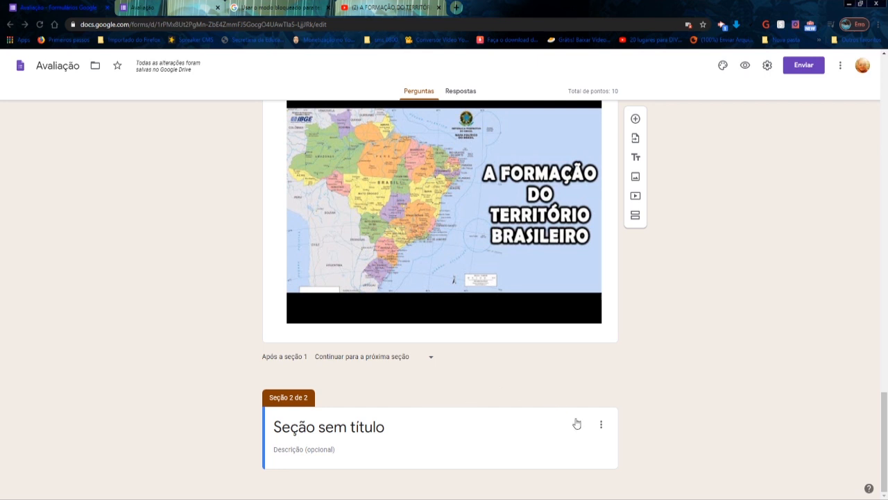
{"action": "left_click", "coordinate": [600, 427]}
{"action": "left_click", "coordinate": [600, 427]}
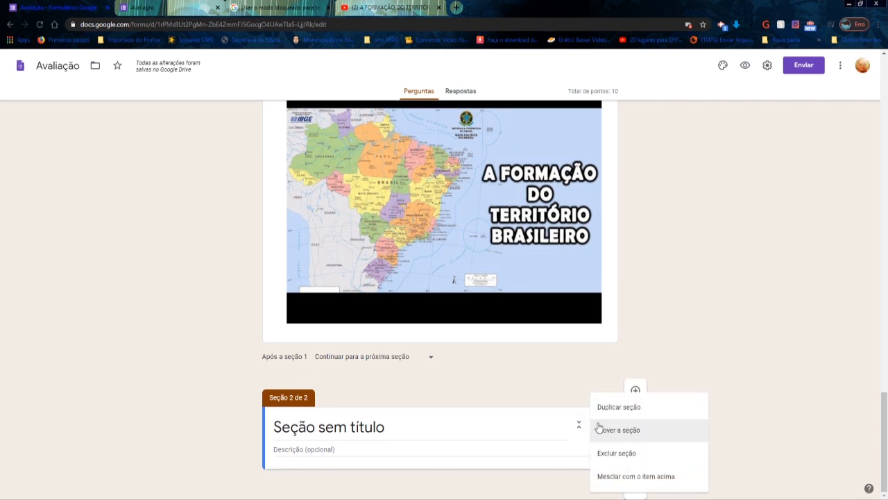
{"action": "left_click", "coordinate": [622, 458]}
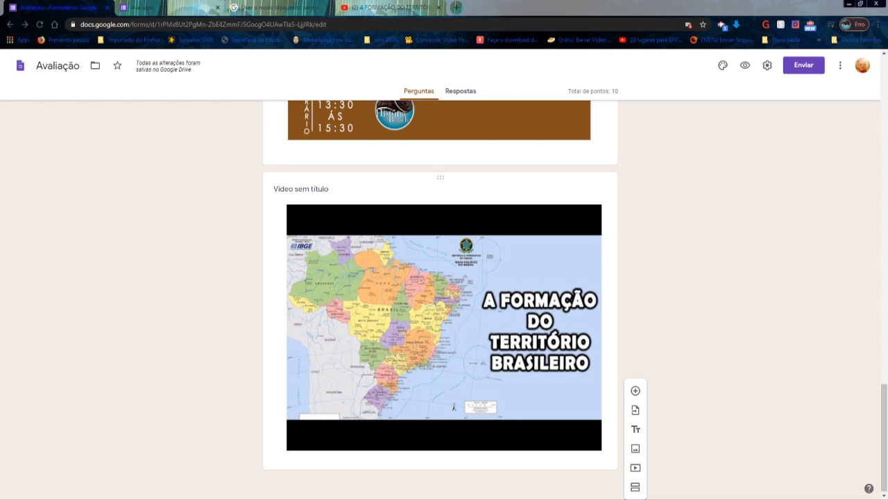
- Reorder the form by moving the Revolução Russa question above the file upload question and Relacione below the Revolução Russa question
{"action": "left_click", "coordinate": [366, 175]}
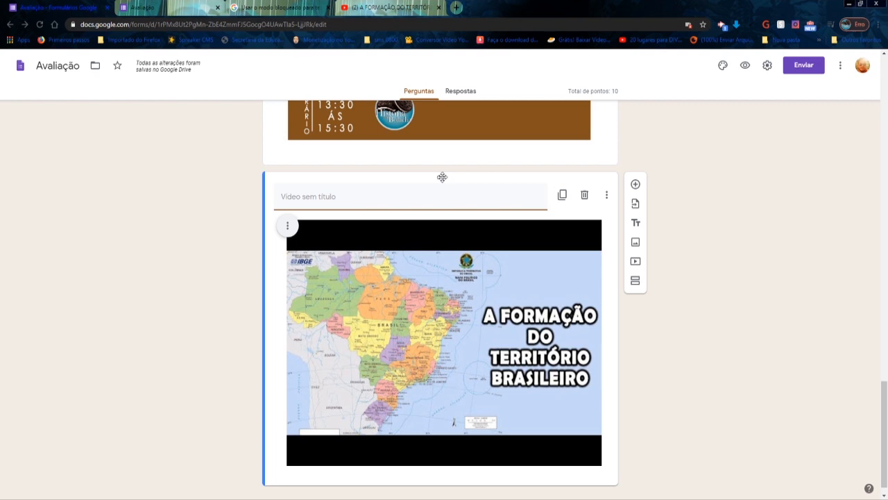
{"action": "left_click_drag", "start_coordinate": [442, 177], "coordinate": [454, 97]}
{"action": "scroll", "coordinate": [451, 192], "scroll_direction": "up", "scroll_amount": 8}
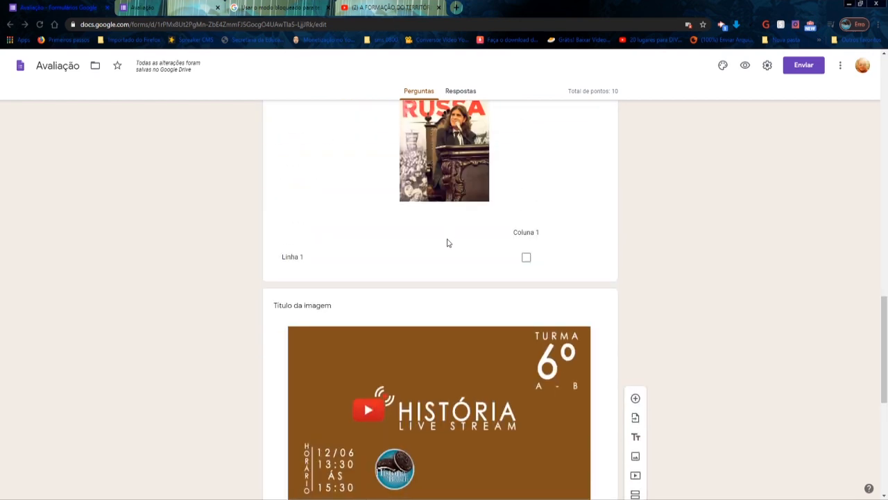
{"action": "scroll", "coordinate": [371, 302], "scroll_direction": "down", "scroll_amount": 1}
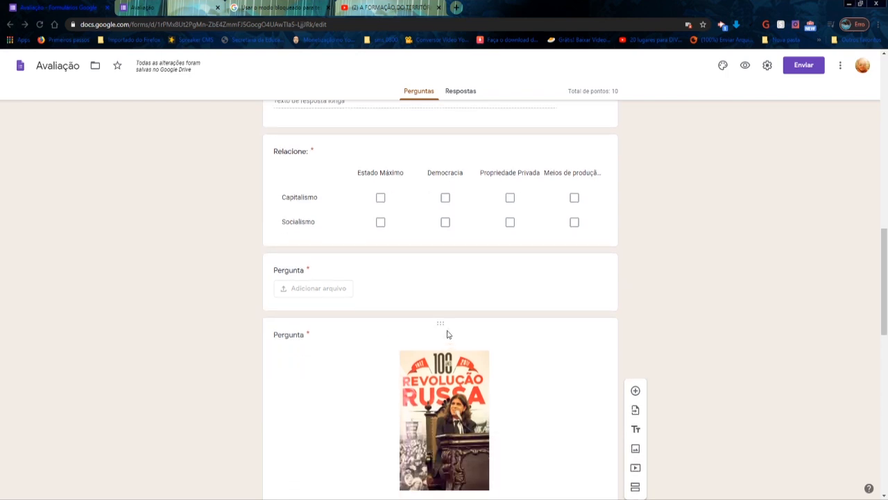
{"action": "left_click_drag", "start_coordinate": [442, 321], "coordinate": [455, 249]}
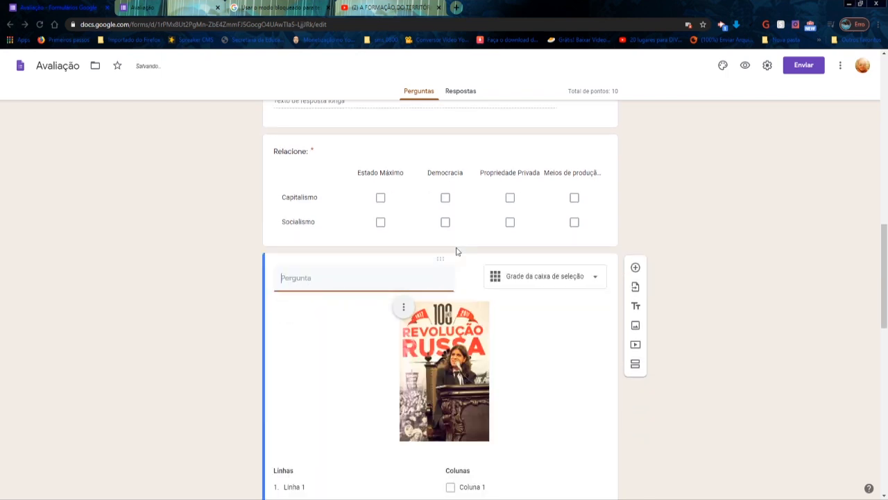
{"action": "left_click_drag", "start_coordinate": [444, 140], "coordinate": [471, 378]}
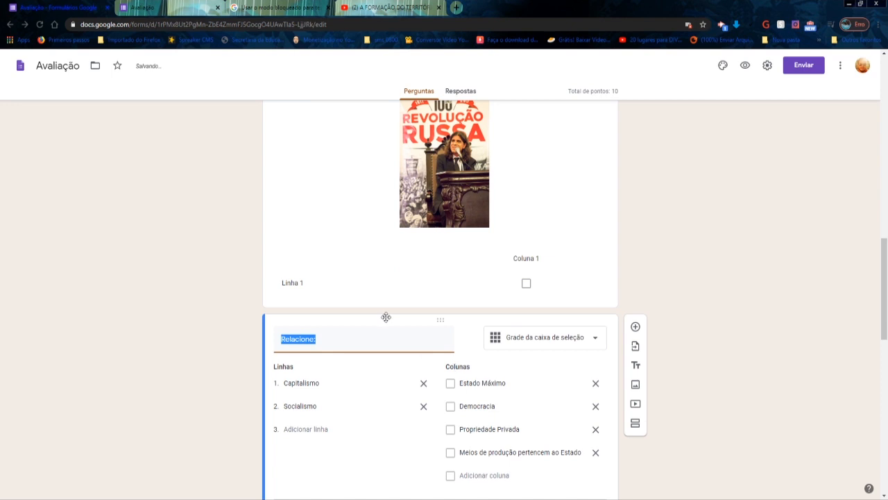
- Change the form's heading title to Trabalho de História 6º ano A
{"action": "scroll", "coordinate": [387, 316], "scroll_direction": "down", "scroll_amount": 2}
{"action": "scroll", "coordinate": [386, 316], "scroll_direction": "up", "scroll_amount": 6}
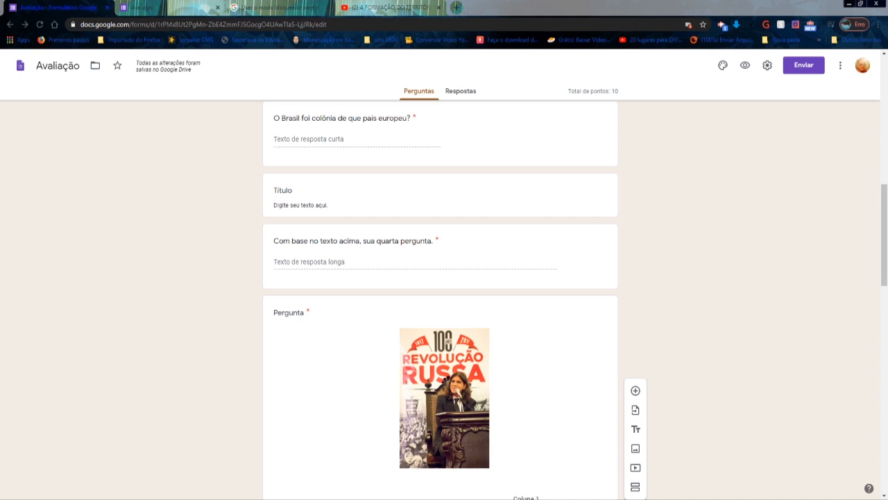
{"action": "scroll", "coordinate": [674, 372], "scroll_direction": "up", "scroll_amount": 8}
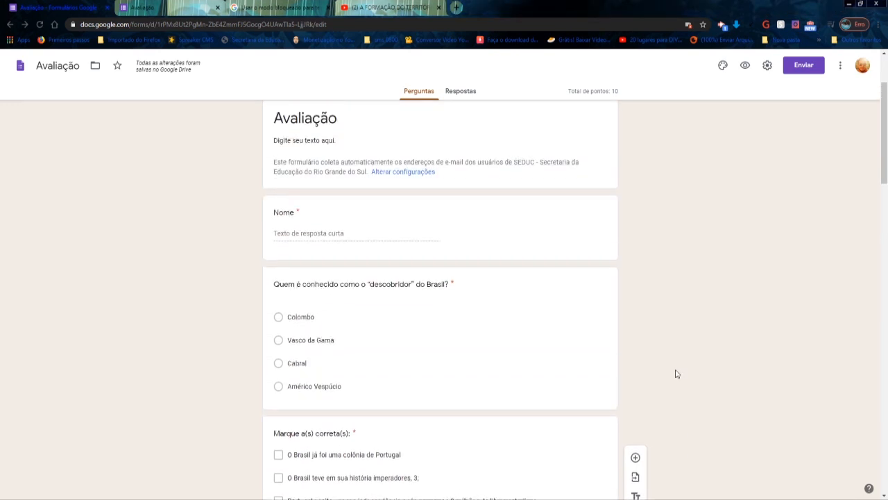
{"action": "left_click", "coordinate": [305, 231]}
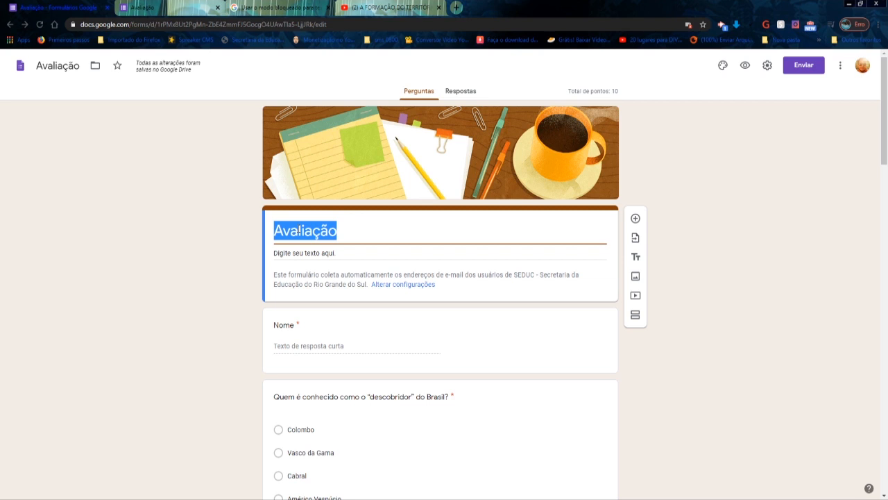
{"action": "type", "text": "Trabal"}
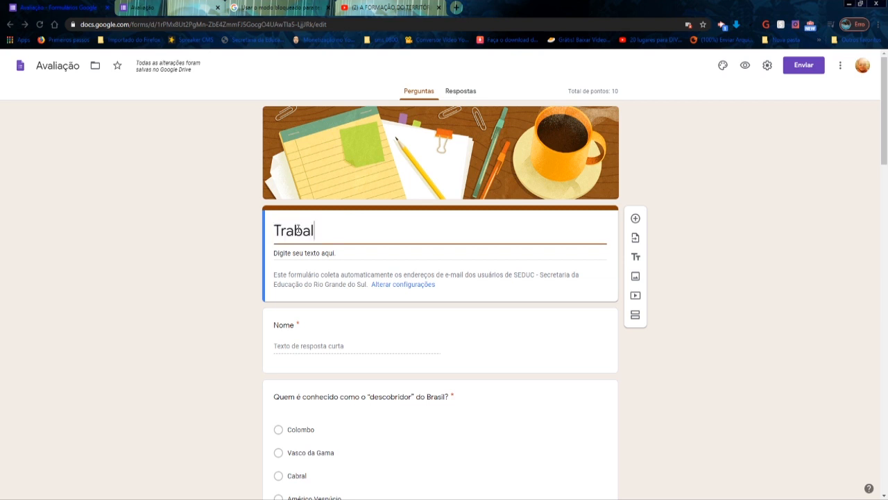
{"action": "type", "text": "ho de História 6º ano A"}
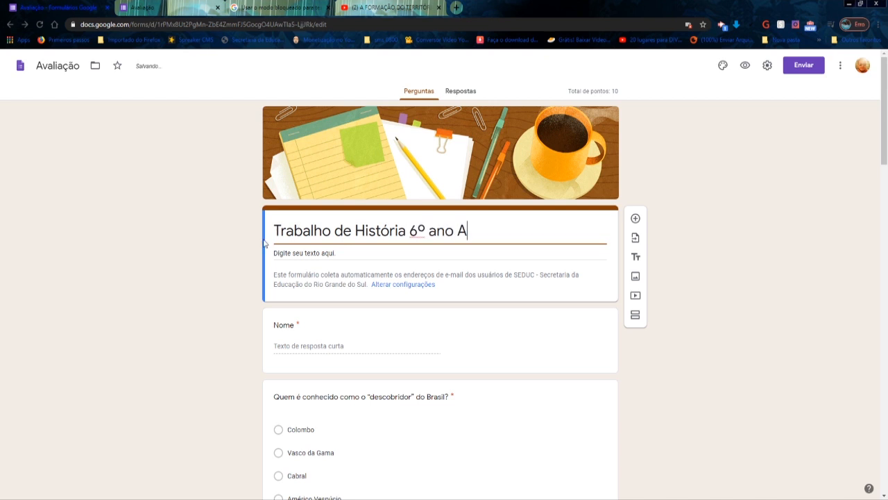
{"action": "triple_click", "coordinate": [309, 253]}
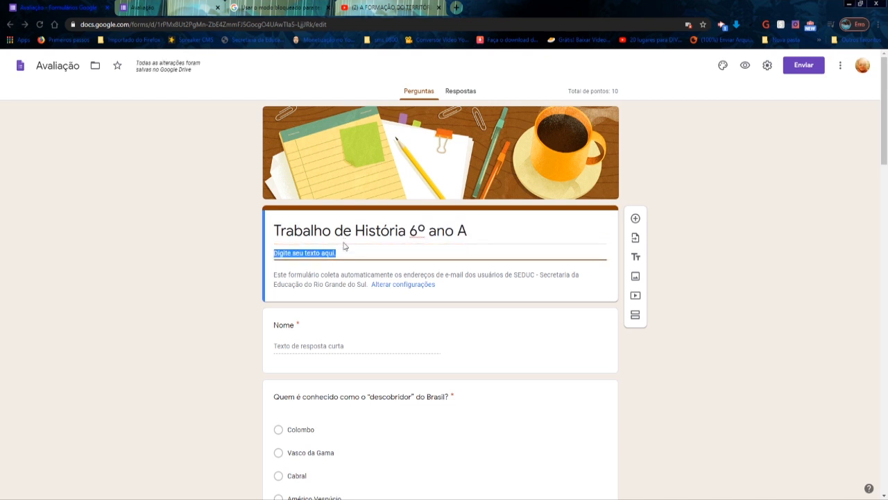
{"action": "scroll", "coordinate": [344, 242], "scroll_direction": "down", "scroll_amount": 1}
{"action": "scroll", "coordinate": [344, 242], "scroll_direction": "up", "scroll_amount": 1}
{"action": "scroll", "coordinate": [346, 253], "scroll_direction": "down", "scroll_amount": 1}
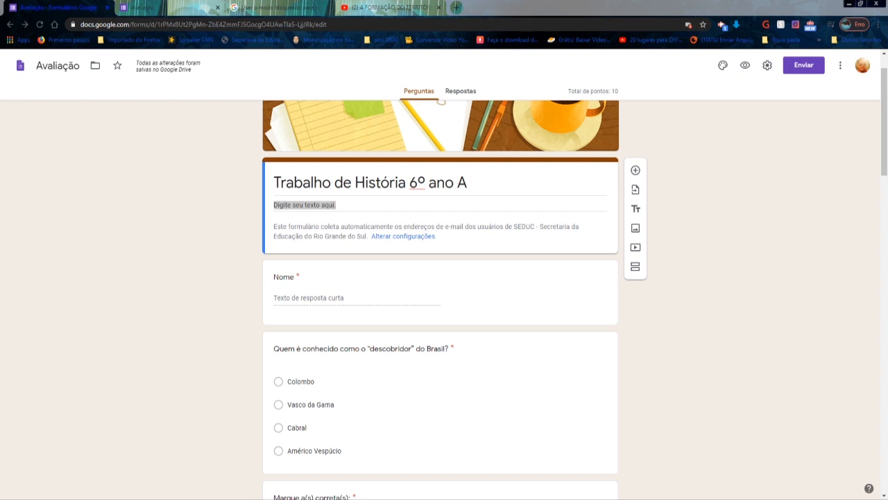
{"action": "left_click", "coordinate": [666, 404]}
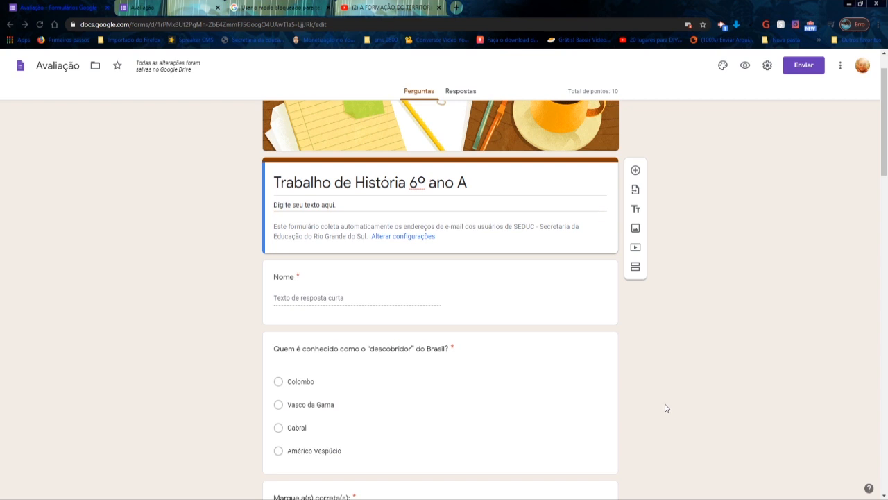
- Browse the header image options in the theme settings, covering several theme categories, the upload option and the account's photos
{"action": "left_click", "coordinate": [723, 66]}
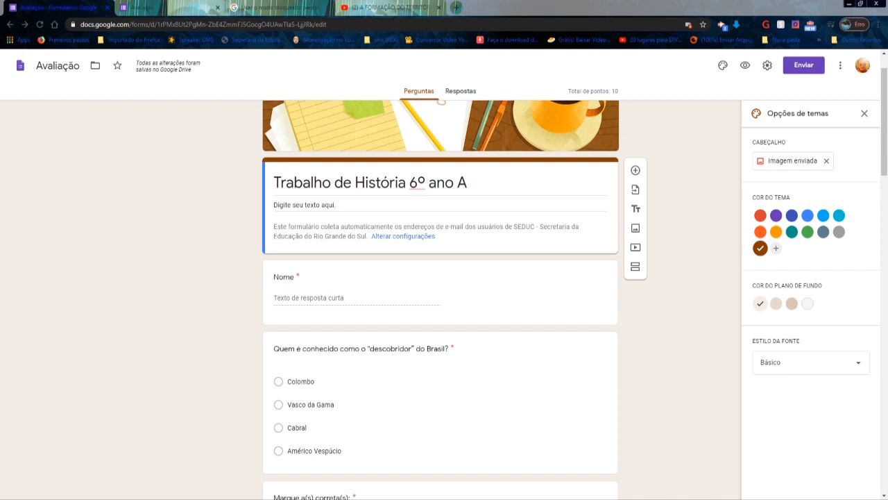
{"action": "left_click", "coordinate": [791, 161]}
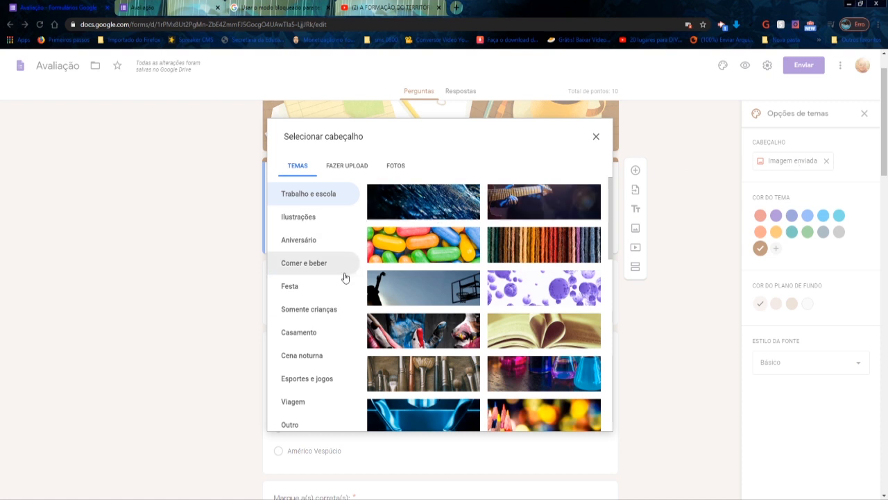
{"action": "left_click", "coordinate": [295, 220]}
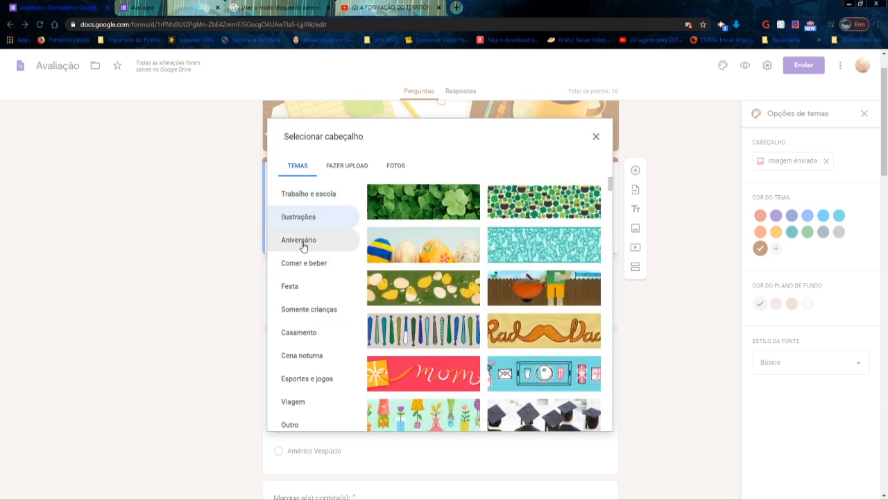
{"action": "left_click", "coordinate": [302, 243]}
{"action": "left_click", "coordinate": [302, 264]}
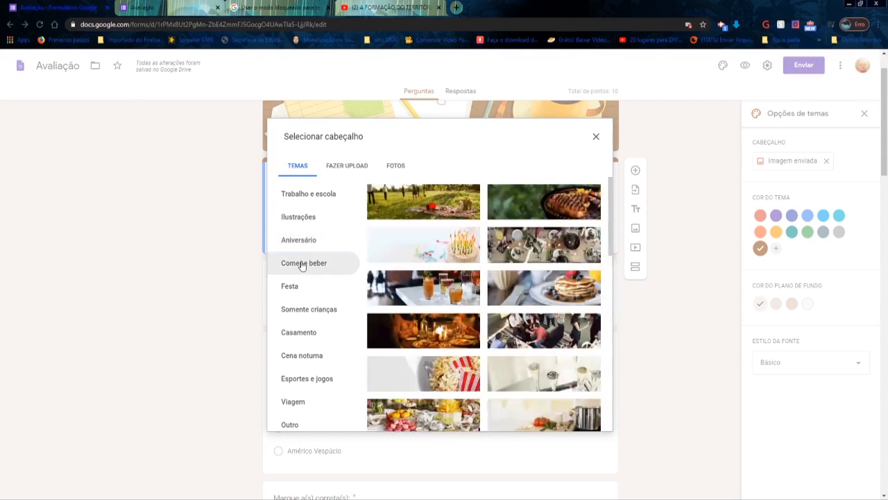
{"action": "left_click", "coordinate": [302, 286]}
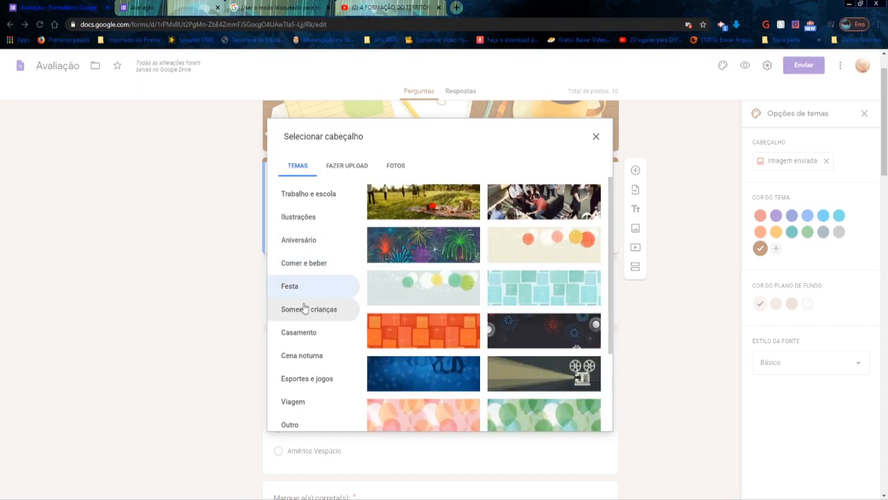
{"action": "left_click", "coordinate": [304, 308]}
{"action": "scroll", "coordinate": [413, 282], "scroll_direction": "down", "scroll_amount": 3}
{"action": "scroll", "coordinate": [337, 293], "scroll_direction": "up", "scroll_amount": 4}
{"action": "left_click", "coordinate": [347, 215]}
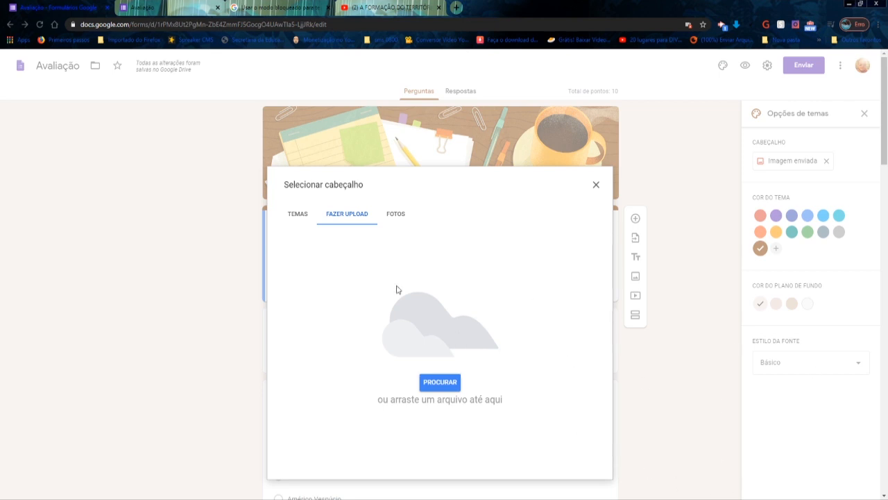
{"action": "left_click", "coordinate": [394, 215]}
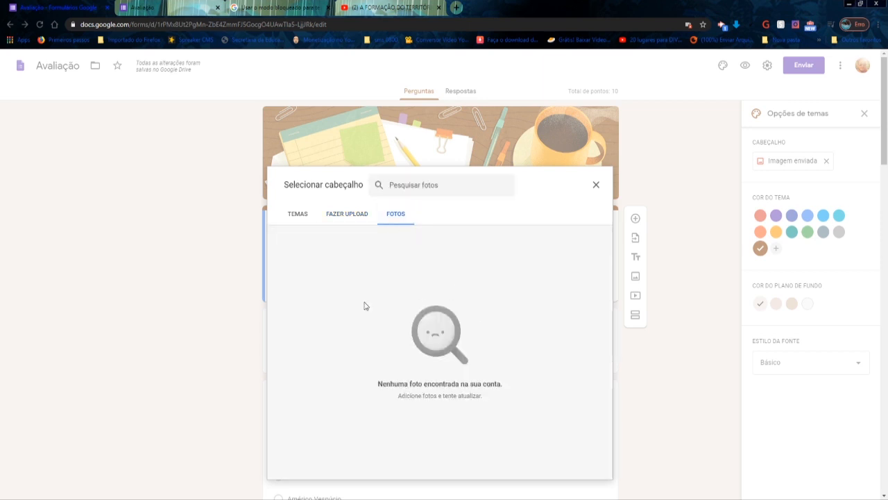
- Set the form's header to the dark blue fibre image from the Trabalho e escola themes
{"action": "left_click", "coordinate": [301, 215]}
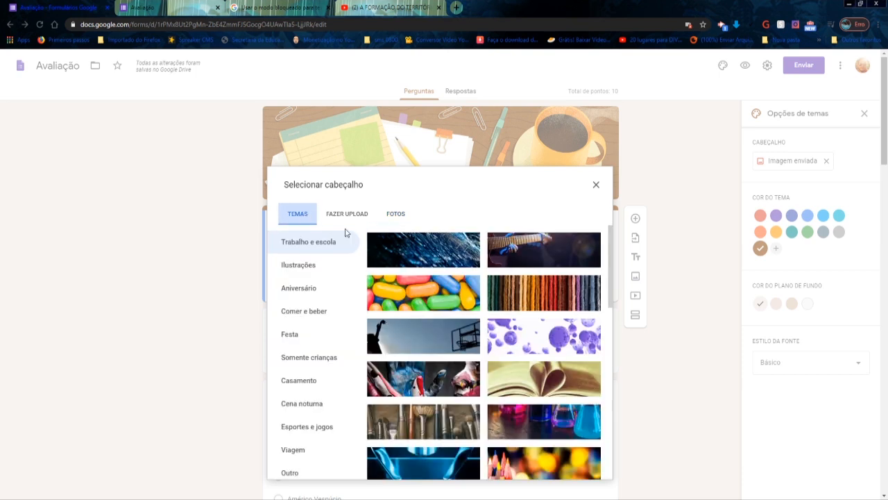
{"action": "left_click", "coordinate": [427, 257]}
{"action": "left_click", "coordinate": [591, 472]}
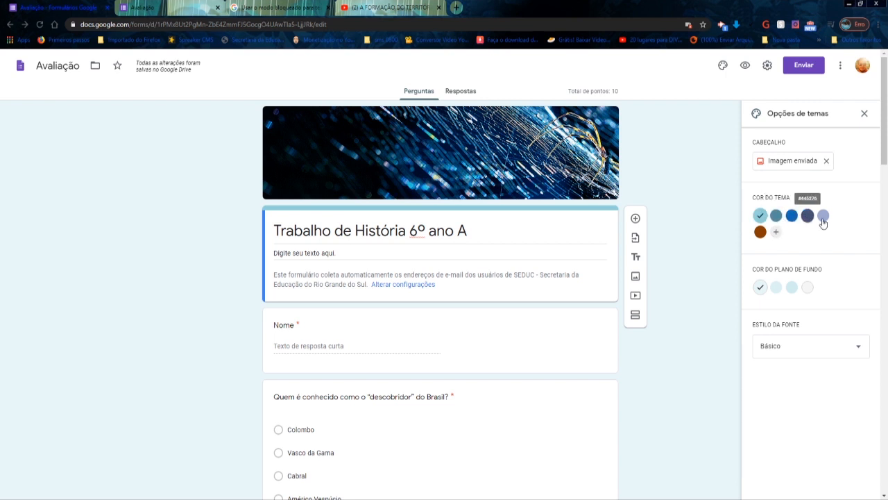
- Try several blue theme colours and the brown one, then set the theme colour to light blue
{"action": "left_click", "coordinate": [776, 217]}
{"action": "left_click", "coordinate": [792, 215]}
{"action": "left_click", "coordinate": [807, 217]}
{"action": "left_click", "coordinate": [761, 216]}
{"action": "left_click", "coordinate": [760, 232]}
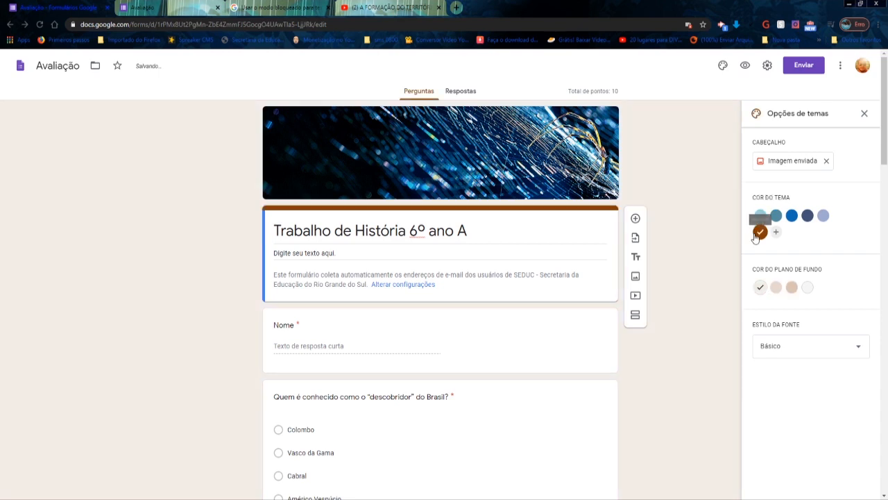
{"action": "left_click", "coordinate": [761, 216]}
- Replace the form's header with the green clover image from the Ilustrações themes
{"action": "left_click", "coordinate": [797, 163]}
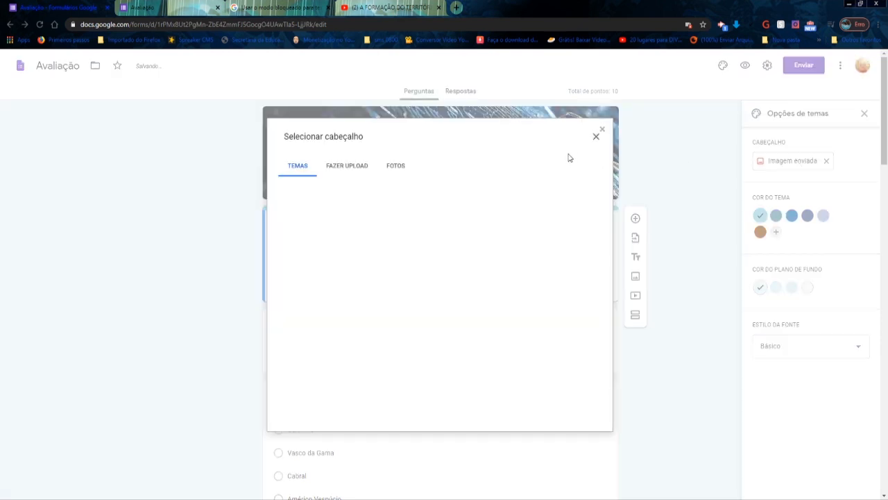
{"action": "left_click", "coordinate": [308, 219]}
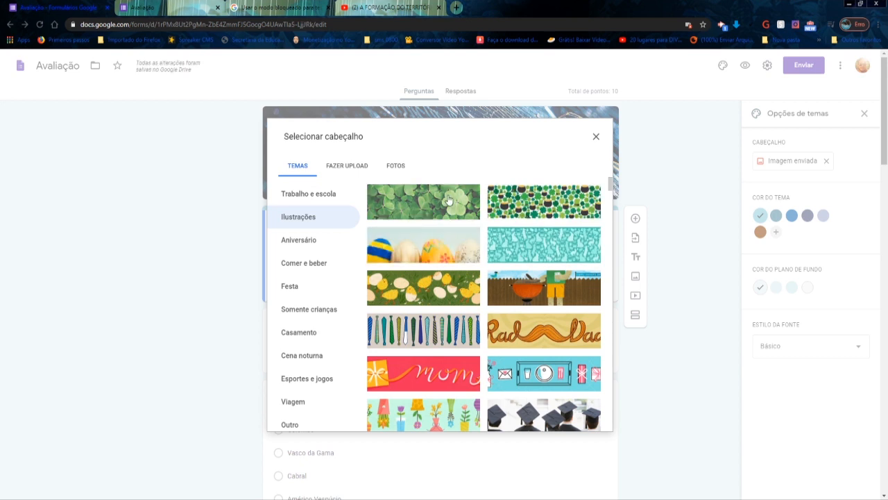
{"action": "left_click", "coordinate": [447, 200]}
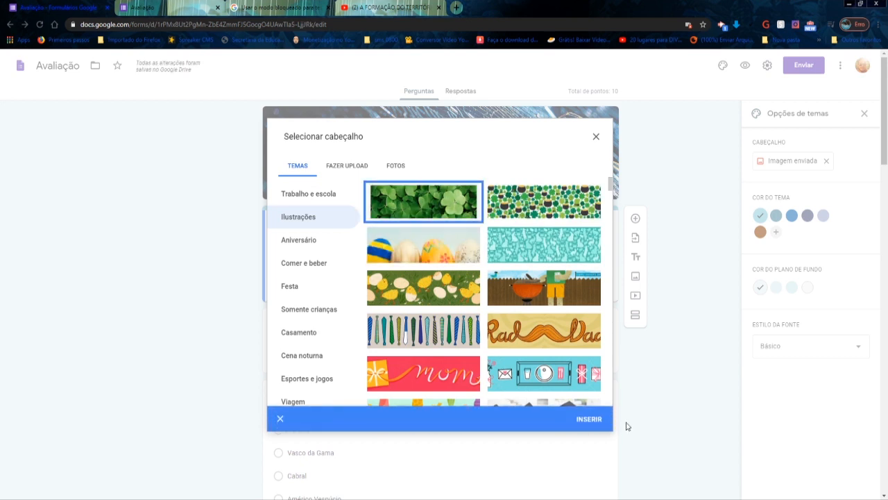
{"action": "left_click", "coordinate": [590, 420]}
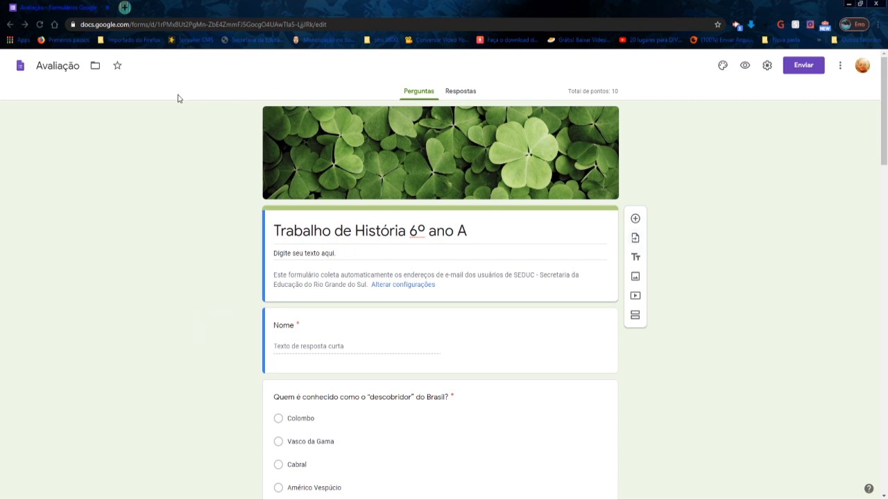
- Return to the forms home screen from the Avaliação form
{"action": "left_click", "coordinate": [19, 66]}
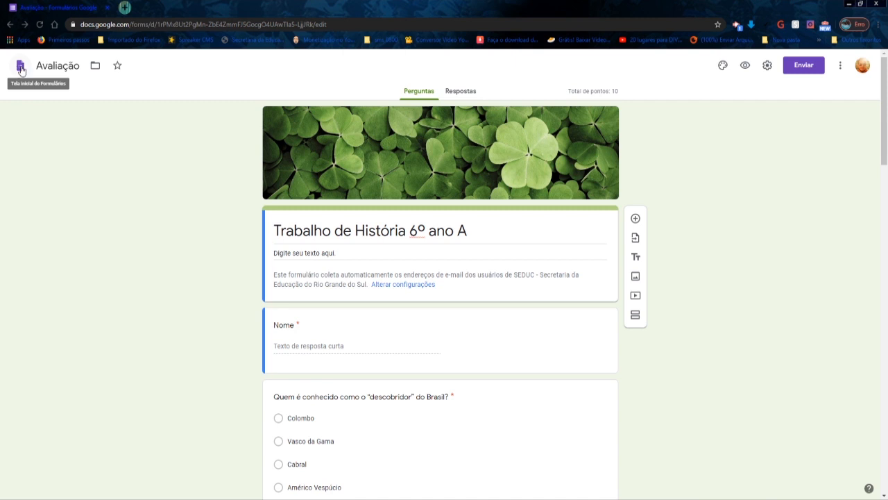
{"action": "left_click", "coordinate": [9, 25]}
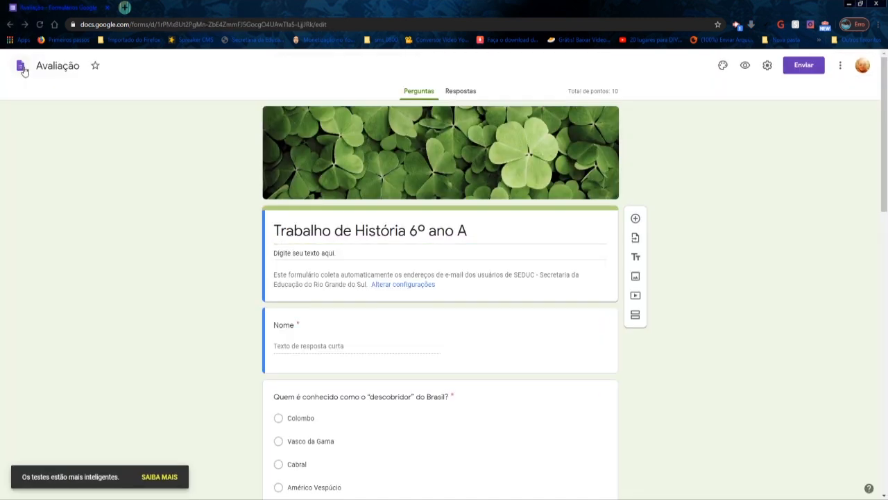
{"action": "left_click", "coordinate": [20, 68]}
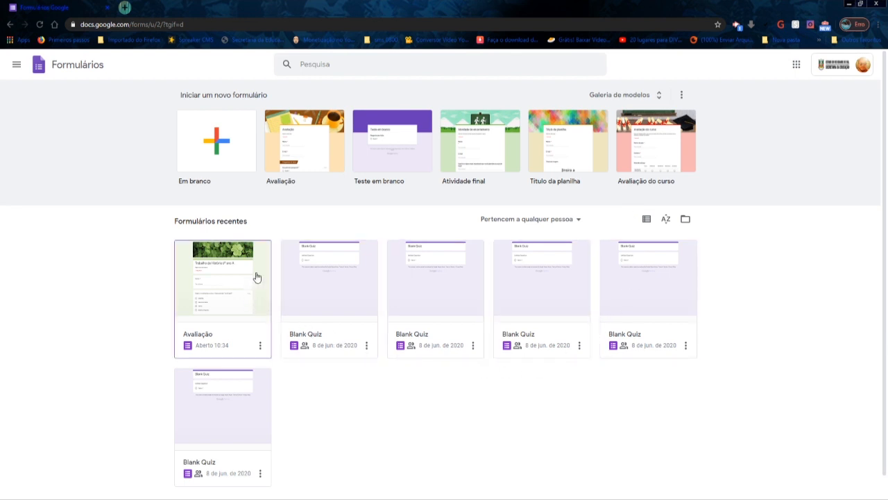
- Remove all the Blank Quiz forms from the recent forms list, keeping only Avaliação
{"action": "left_click", "coordinate": [260, 473]}
{"action": "left_click", "coordinate": [236, 432]}
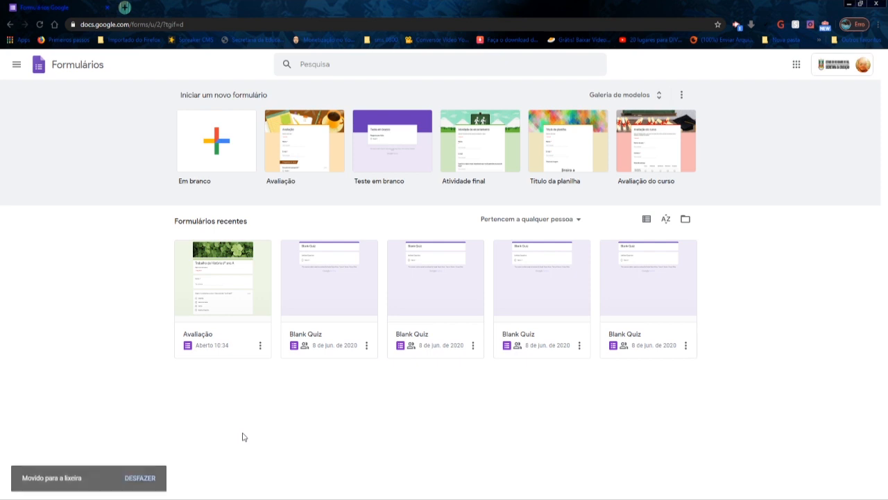
{"action": "left_click", "coordinate": [366, 344]}
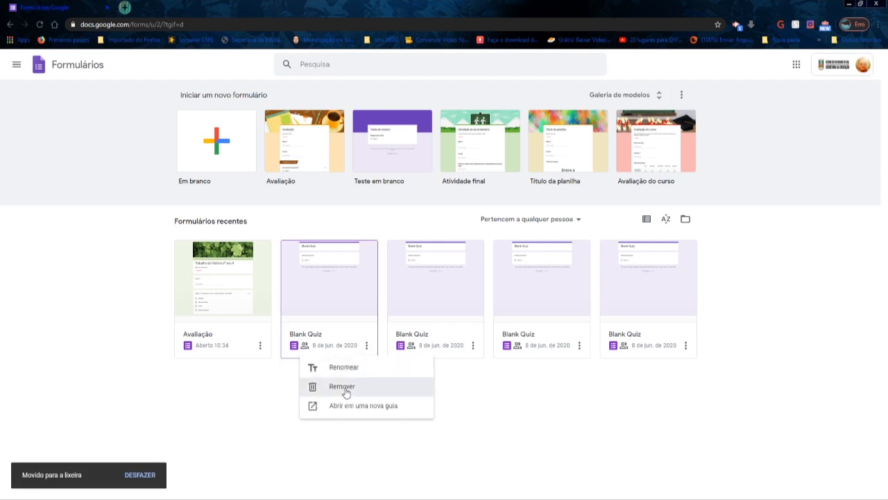
{"action": "left_click", "coordinate": [347, 389]}
{"action": "left_click", "coordinate": [366, 346]}
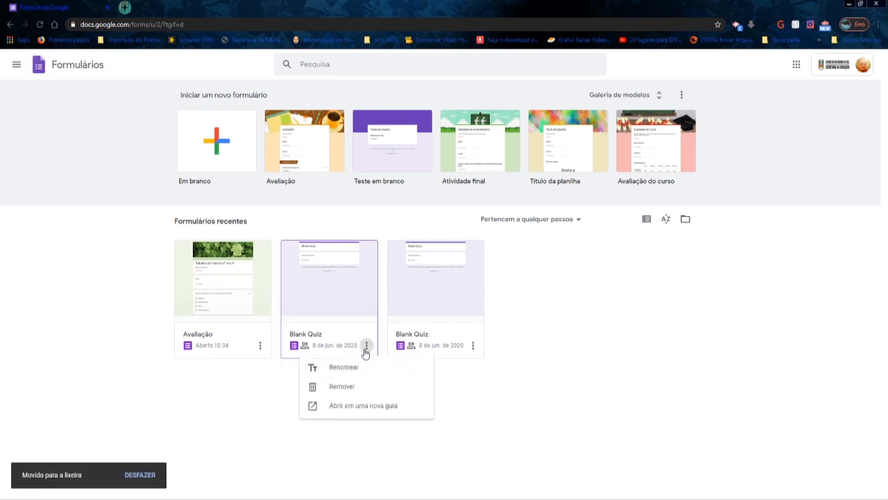
{"action": "left_click", "coordinate": [342, 386]}
{"action": "left_click", "coordinate": [367, 346]}
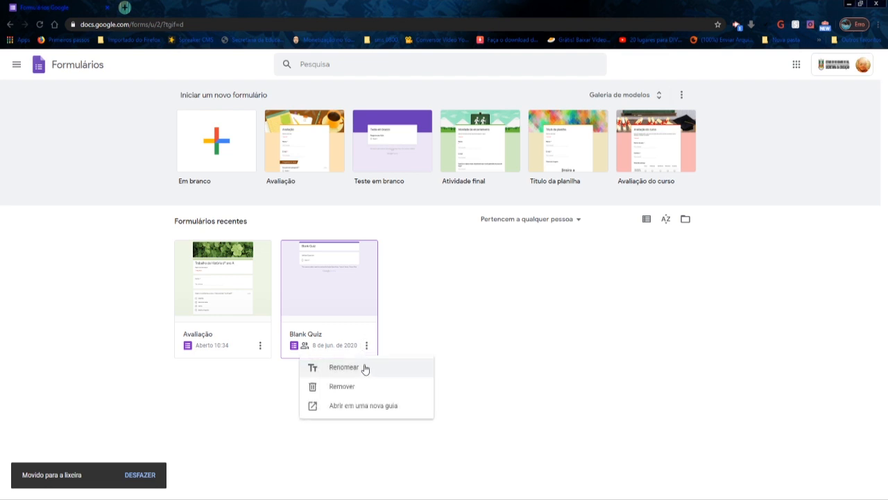
{"action": "left_click", "coordinate": [446, 350]}
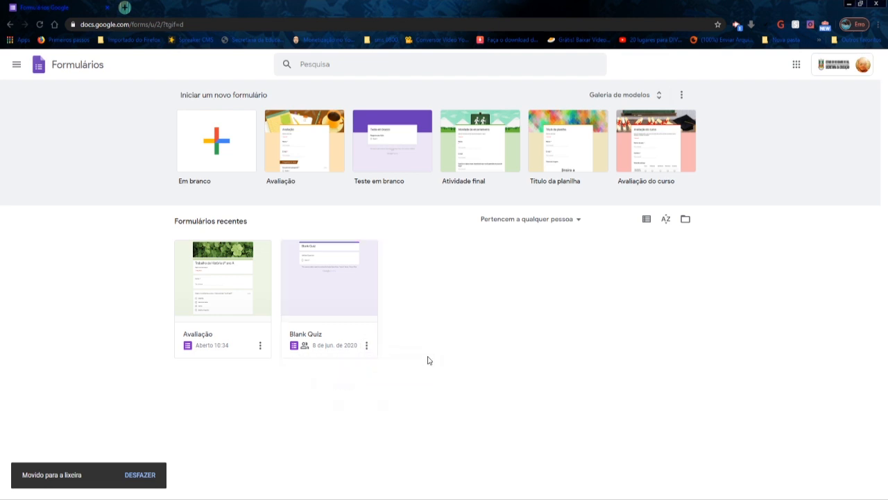
{"action": "left_click", "coordinate": [367, 349]}
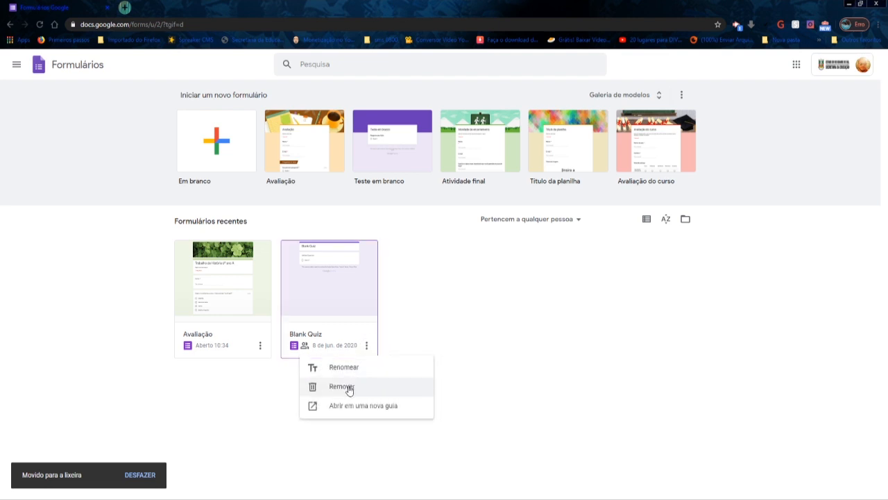
{"action": "left_click", "coordinate": [349, 388]}
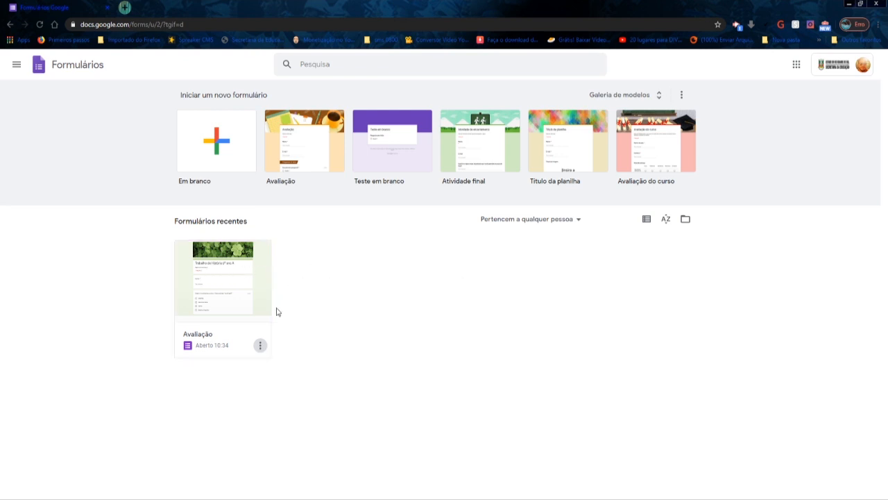
- Open the Avaliação form and make a copy named Cópia de Avaliação in Meu Drive
{"action": "left_click", "coordinate": [236, 277]}
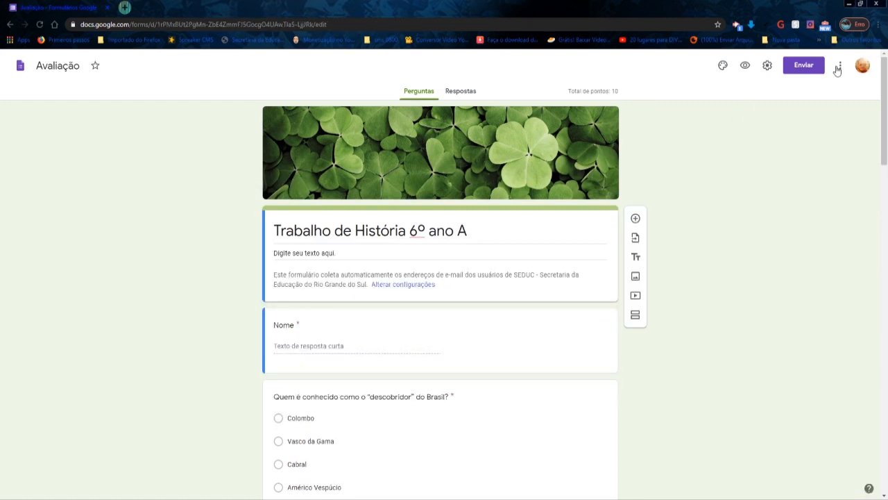
{"action": "left_click", "coordinate": [842, 67]}
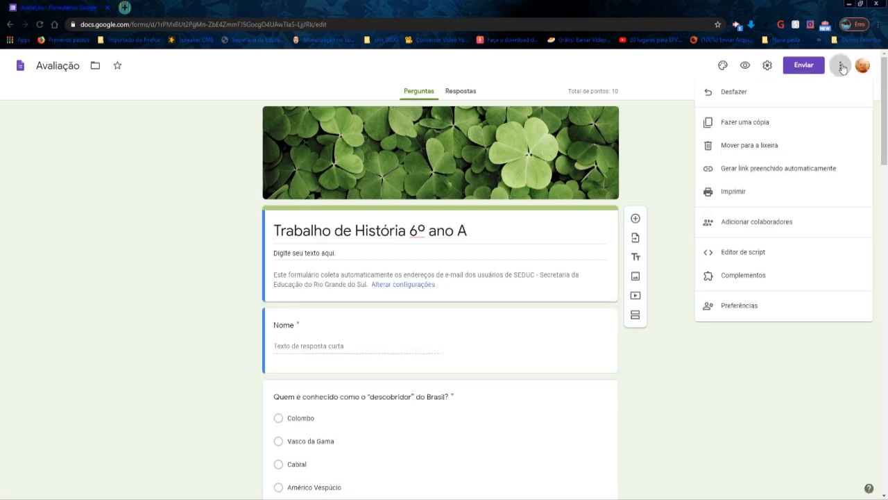
{"action": "left_click", "coordinate": [763, 130]}
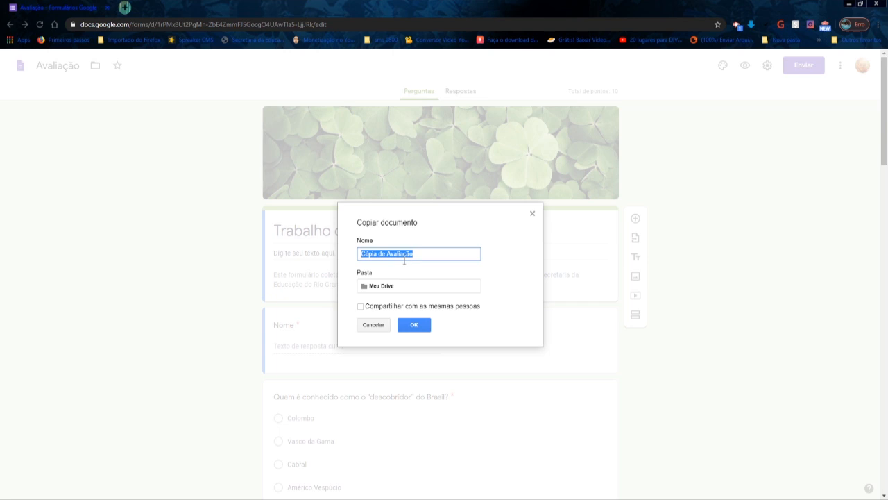
{"action": "left_click", "coordinate": [423, 326]}
- Return to the forms home screen and rename the original Avaliação form as Trabalho História 6º ano
{"action": "left_click", "coordinate": [20, 65]}
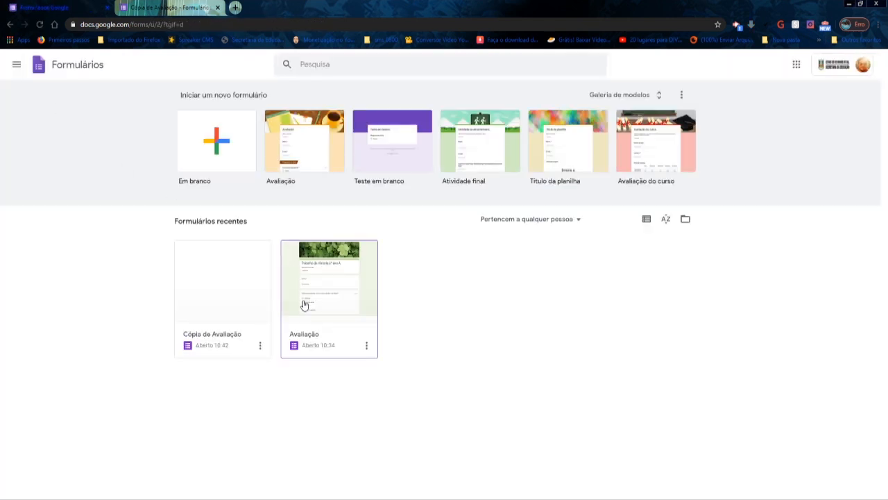
{"action": "left_click", "coordinate": [366, 345]}
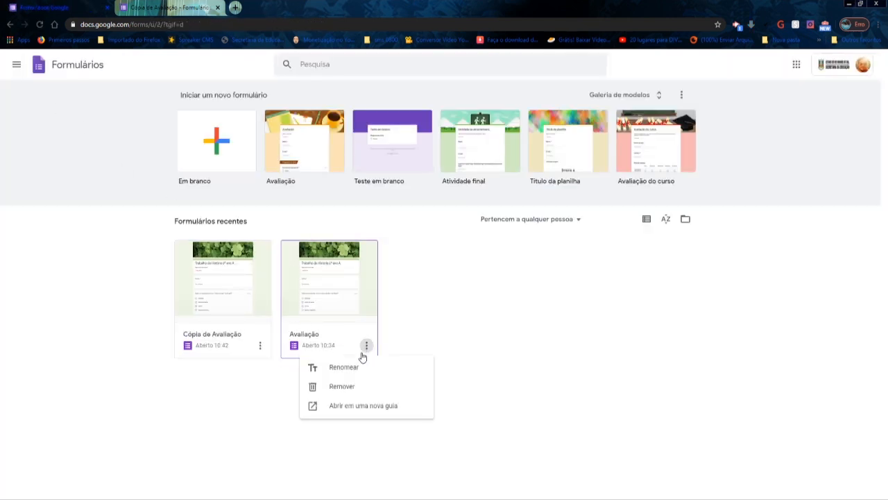
{"action": "left_click", "coordinate": [353, 370]}
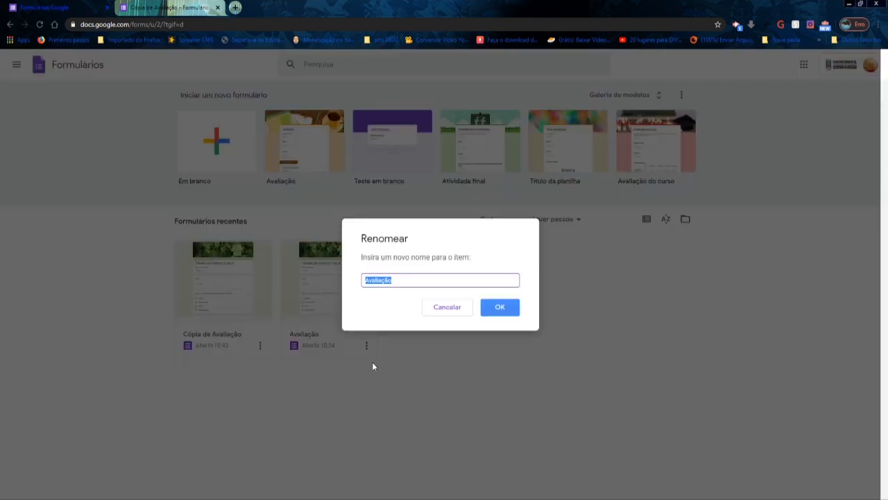
{"action": "type", "text": "Trabalho História 6º ano"}
{"action": "left_click", "coordinate": [511, 310]}
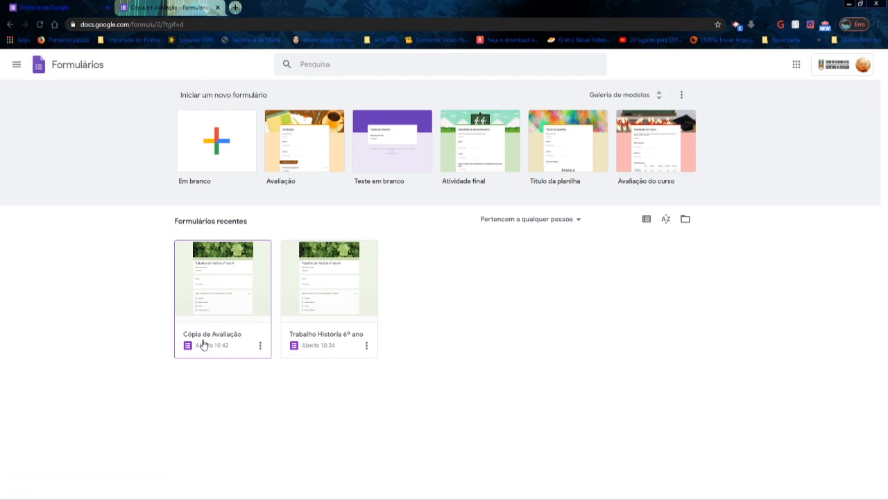
- Rename the Trabalho História 6º ano form as Trabalho História 6º anoA
{"action": "left_click", "coordinate": [366, 345]}
{"action": "left_click", "coordinate": [360, 380]}
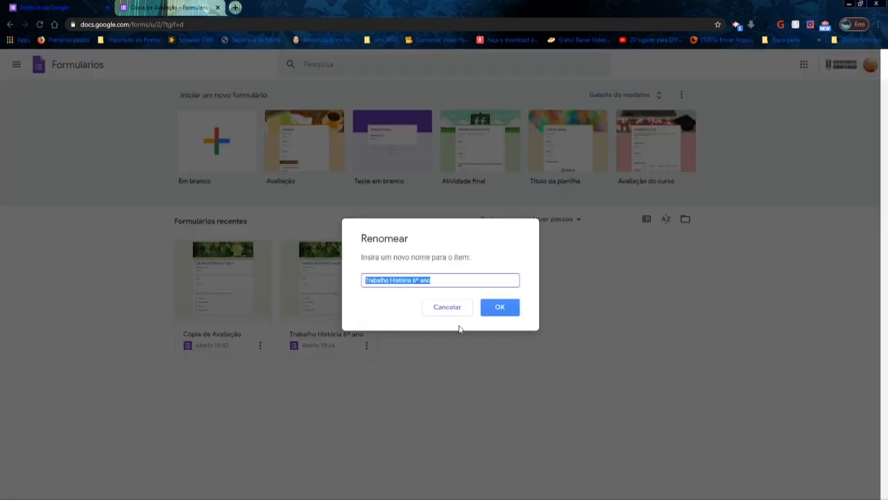
{"action": "left_click", "coordinate": [434, 281]}
{"action": "type", "text": "A"}
{"action": "left_click", "coordinate": [500, 307]}
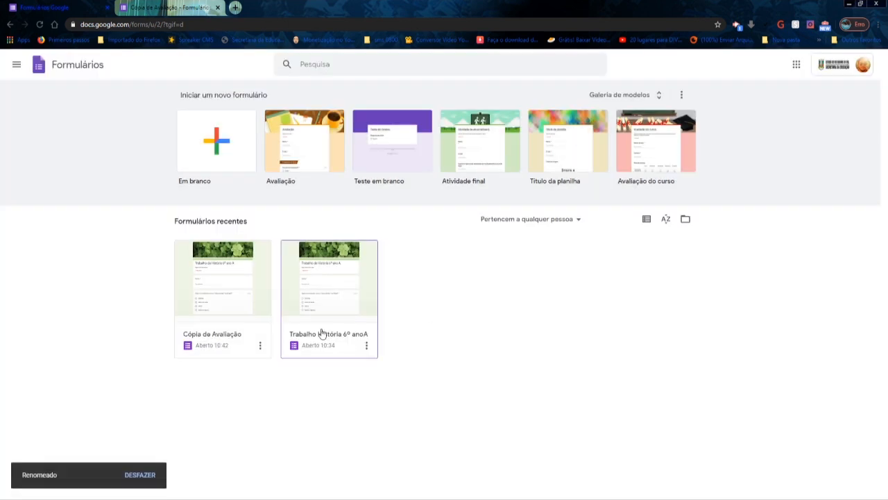
- Rename the Cópia de Avaliação form as Trabalho de história 6º ano B and switch the recent forms to list view
{"action": "left_click", "coordinate": [260, 345]}
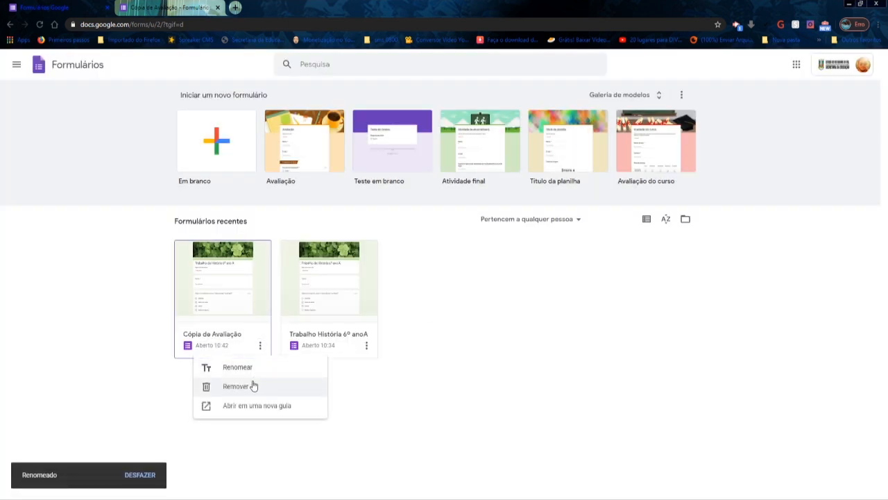
{"action": "left_click", "coordinate": [251, 367]}
{"action": "type", "text": "Trabalho de história 6º ano"}
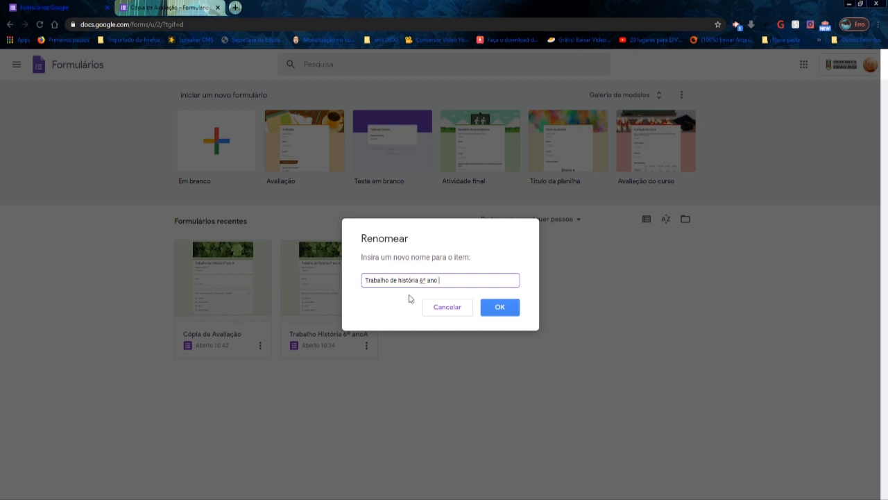
{"action": "type", "text": "B"}
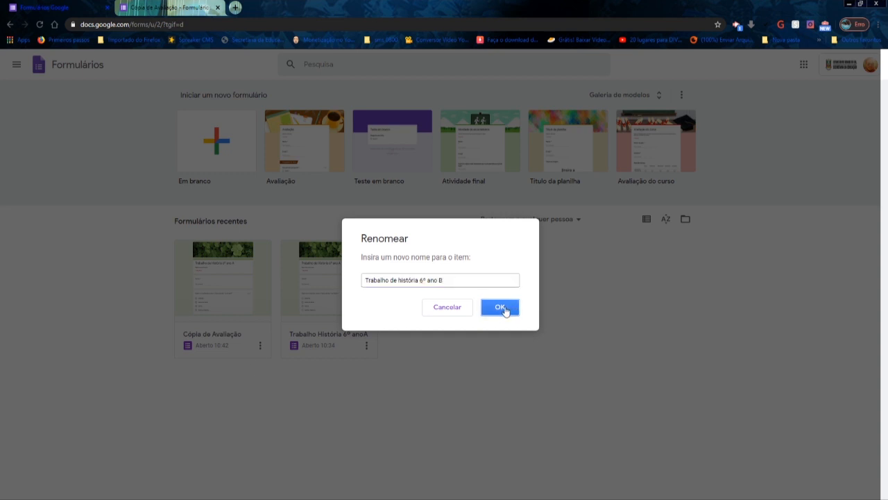
{"action": "left_click", "coordinate": [506, 310]}
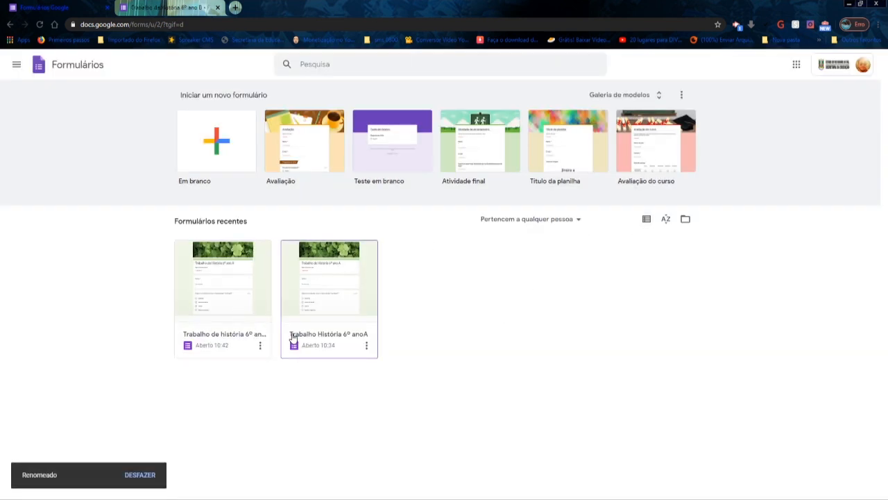
{"action": "left_click", "coordinate": [646, 219]}
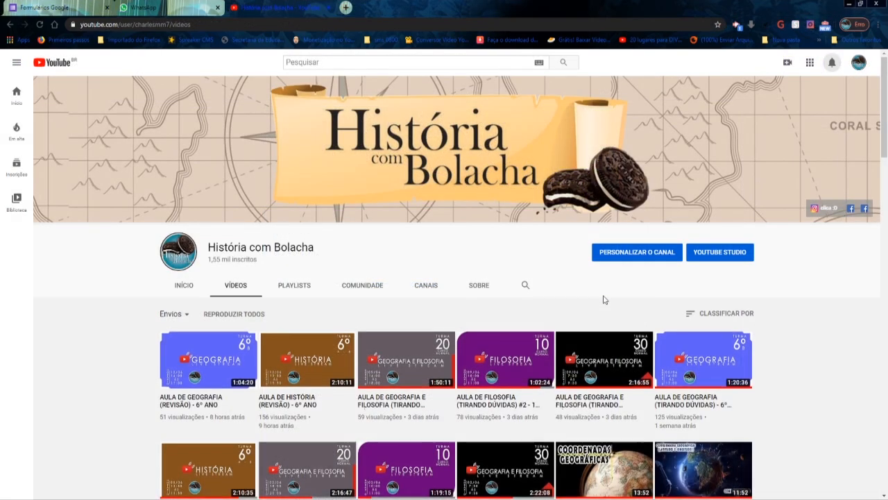
- Look through the uploaded videos of the História com Bolacha channel on YouTube, from the newest towards the oldest
{"action": "scroll", "coordinate": [603, 299], "scroll_direction": "down", "scroll_amount": 3}
{"action": "scroll", "coordinate": [603, 299], "scroll_direction": "down", "scroll_amount": 2}
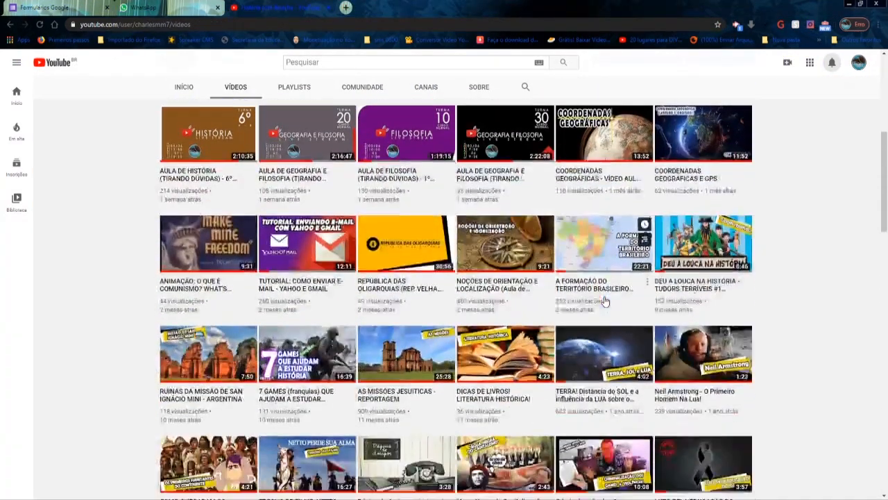
{"action": "scroll", "coordinate": [605, 301], "scroll_direction": "down", "scroll_amount": 2}
{"action": "scroll", "coordinate": [605, 303], "scroll_direction": "down", "scroll_amount": 3}
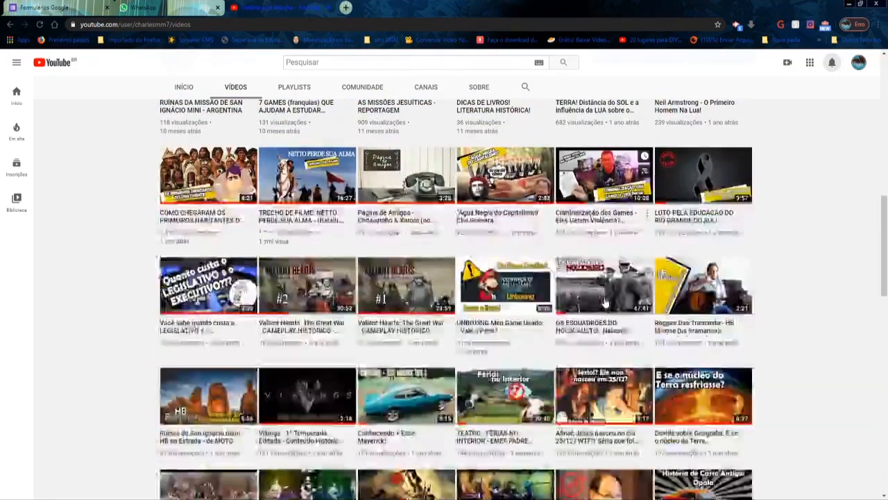
{"action": "scroll", "coordinate": [605, 302], "scroll_direction": "down", "scroll_amount": 3}
{"action": "scroll", "coordinate": [605, 303], "scroll_direction": "down", "scroll_amount": 3}
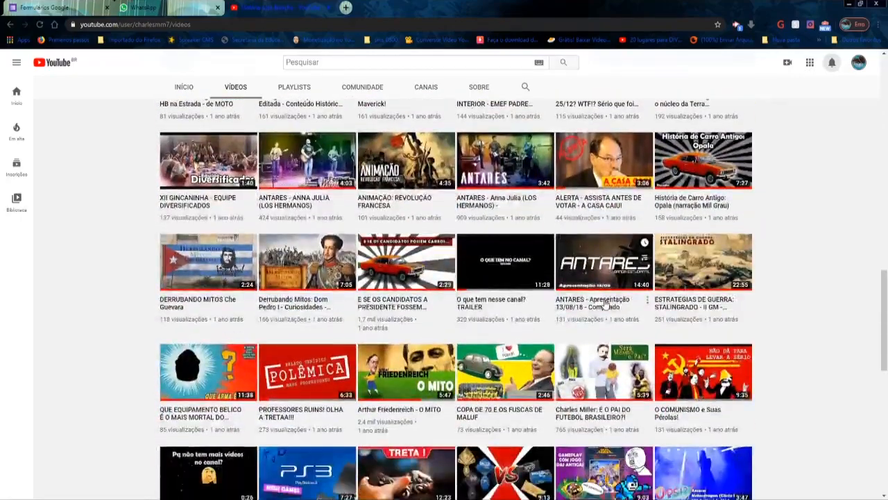
{"action": "scroll", "coordinate": [604, 302], "scroll_direction": "down", "scroll_amount": 3}
{"action": "scroll", "coordinate": [605, 303], "scroll_direction": "down", "scroll_amount": 2}
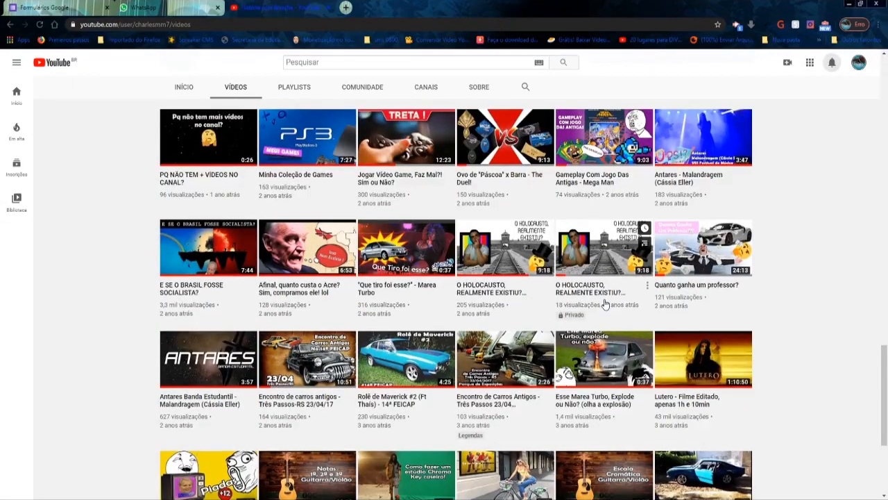
{"action": "scroll", "coordinate": [604, 303], "scroll_direction": "down", "scroll_amount": 3}
{"action": "scroll", "coordinate": [605, 302], "scroll_direction": "down", "scroll_amount": 2}
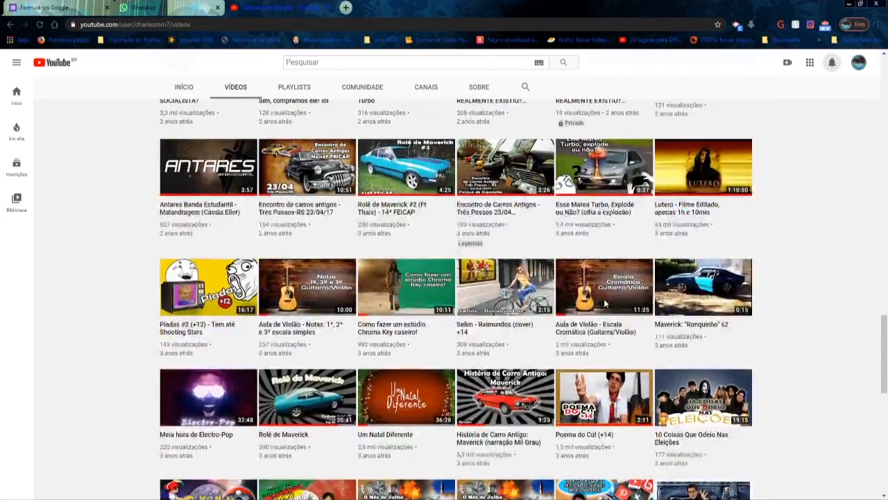
{"action": "scroll", "coordinate": [605, 303], "scroll_direction": "down", "scroll_amount": 4}
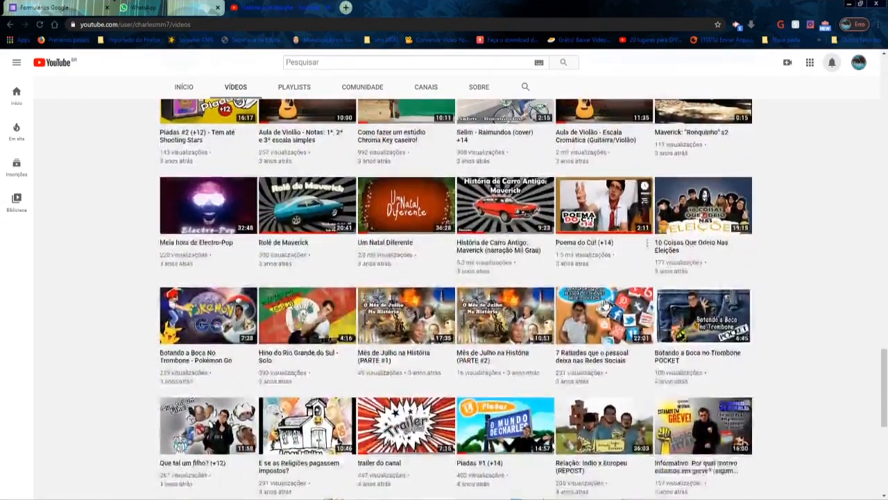
{"action": "scroll", "coordinate": [605, 303], "scroll_direction": "down", "scroll_amount": 1}
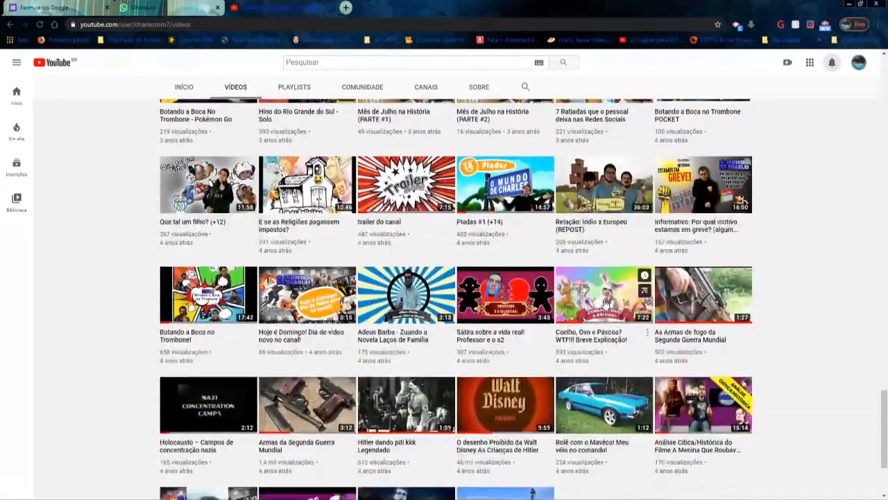